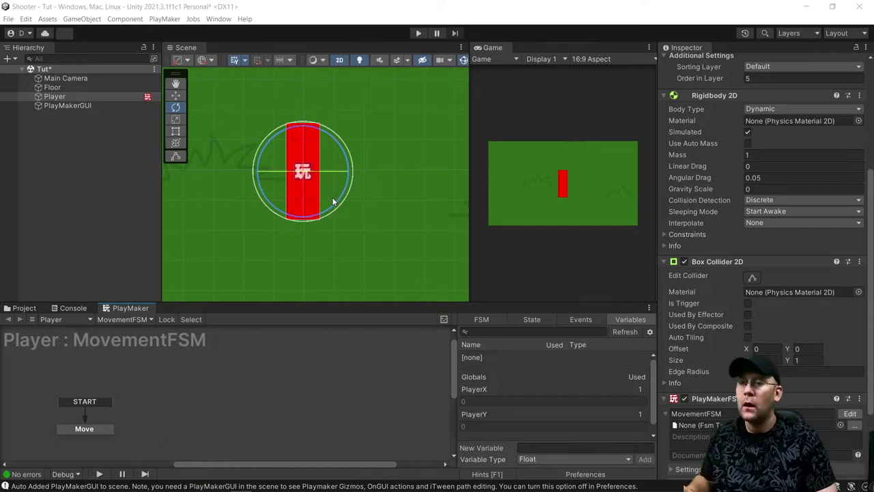
scroll(239, 191, "down", 2)
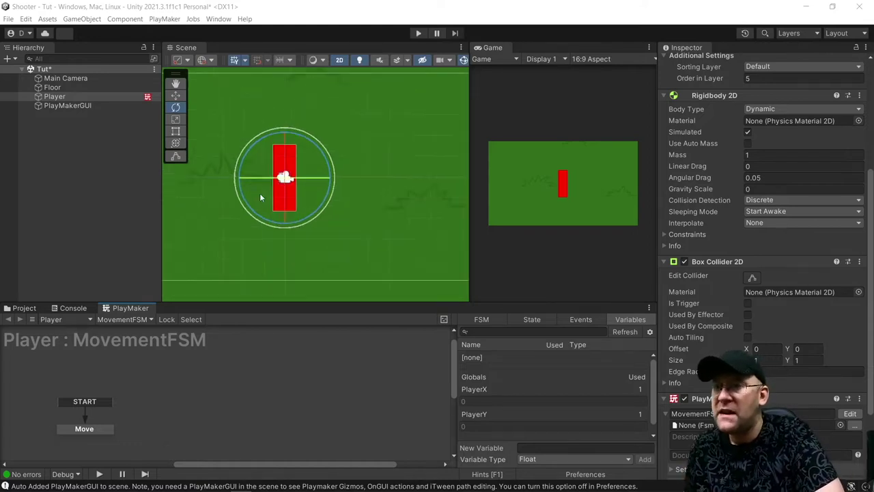
scroll(285, 179, "down", 3)
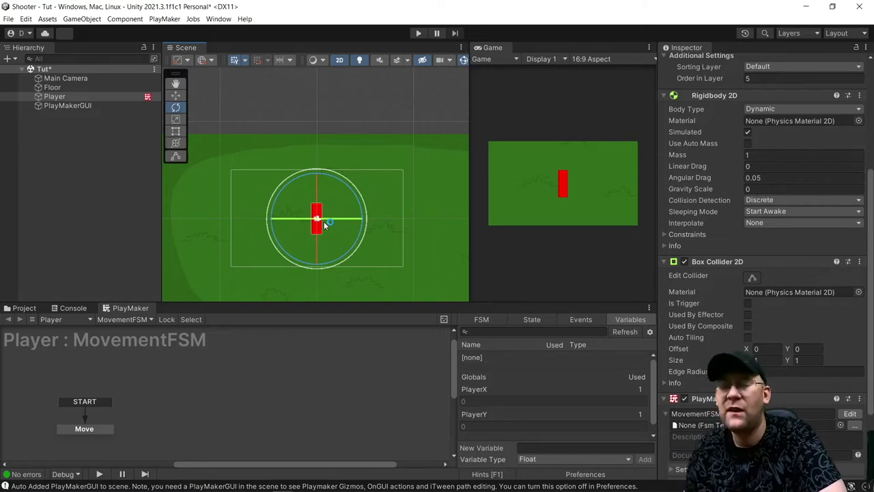
left_click(339, 118)
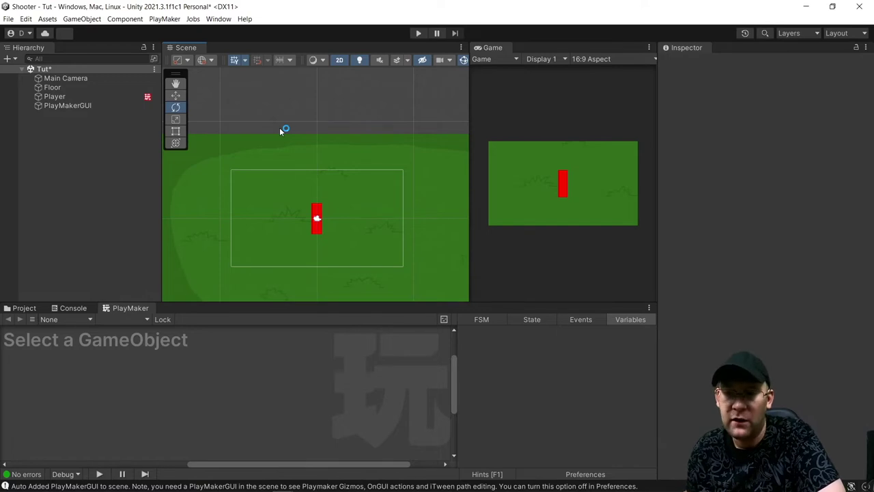
scroll(298, 226, "up", 3)
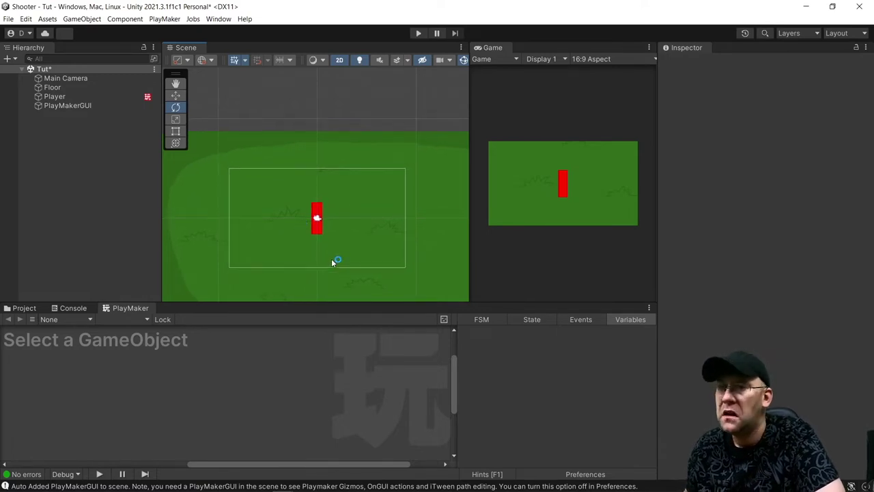
scroll(308, 244, "up", 2)
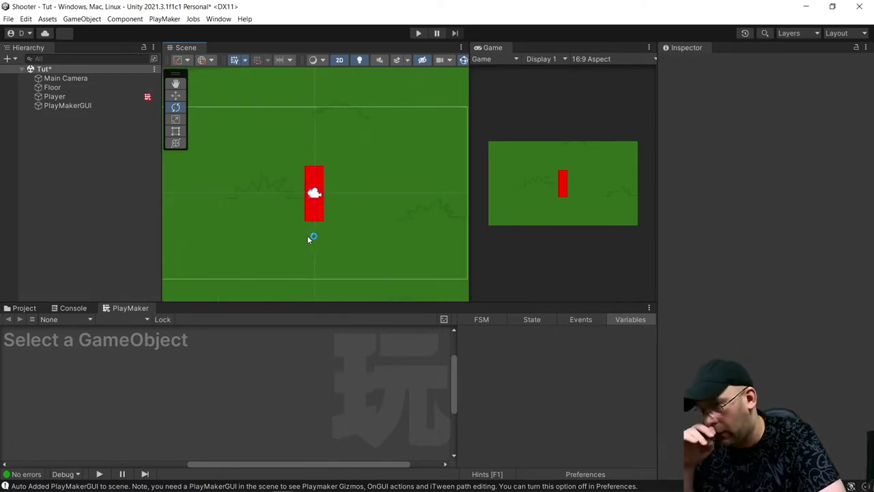
scroll(257, 194, "up", 1)
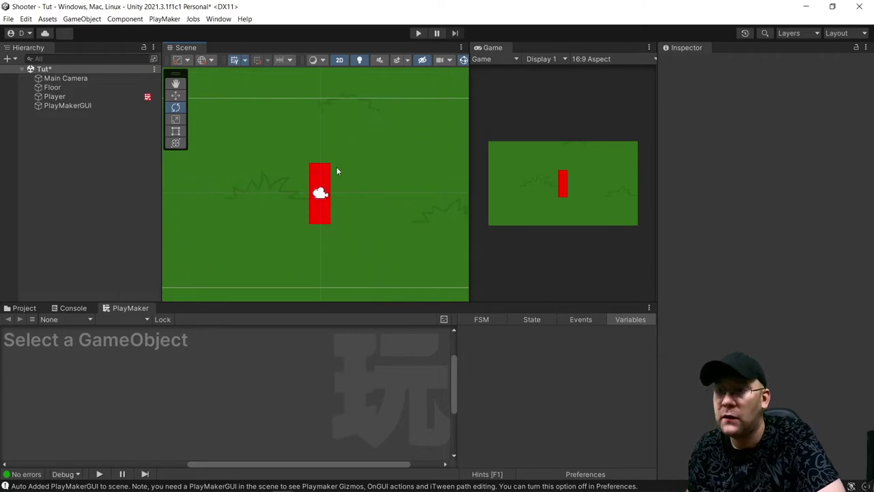
Step: Freeze the Z rotation in the Player's Rigidbody 2D constraints and collapse its Sprite Renderer, Box Collider 2D and PlayMakerFSM components
left_click(56, 96)
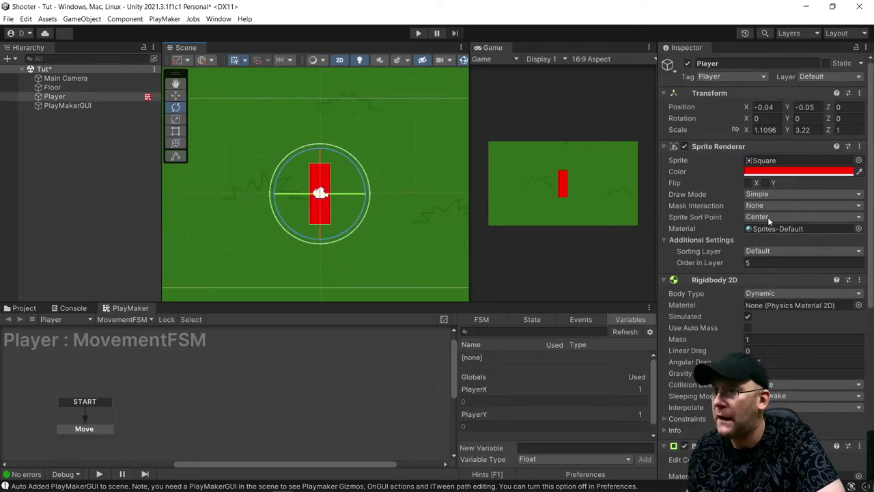
left_click(717, 147)
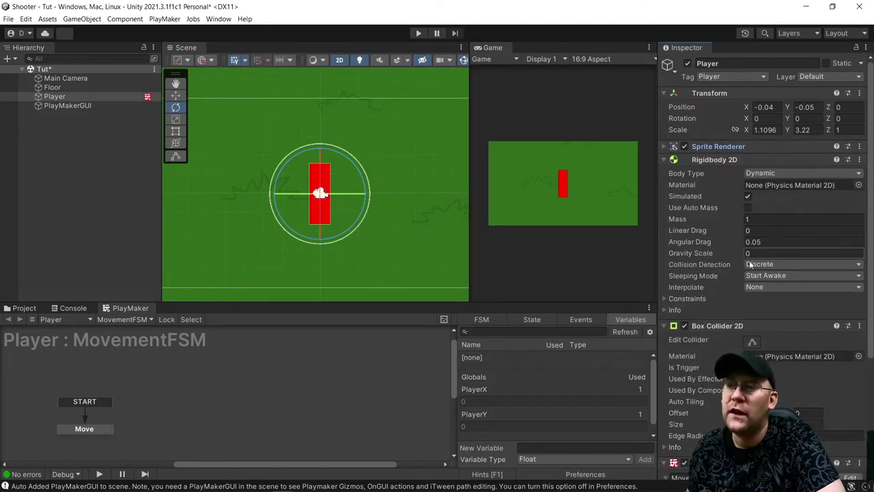
left_click(666, 299)
left_click(749, 322)
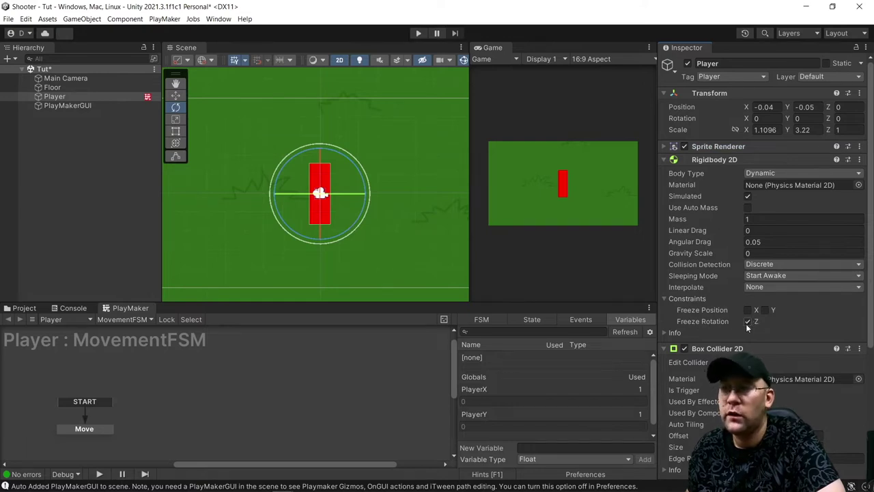
left_click(664, 298)
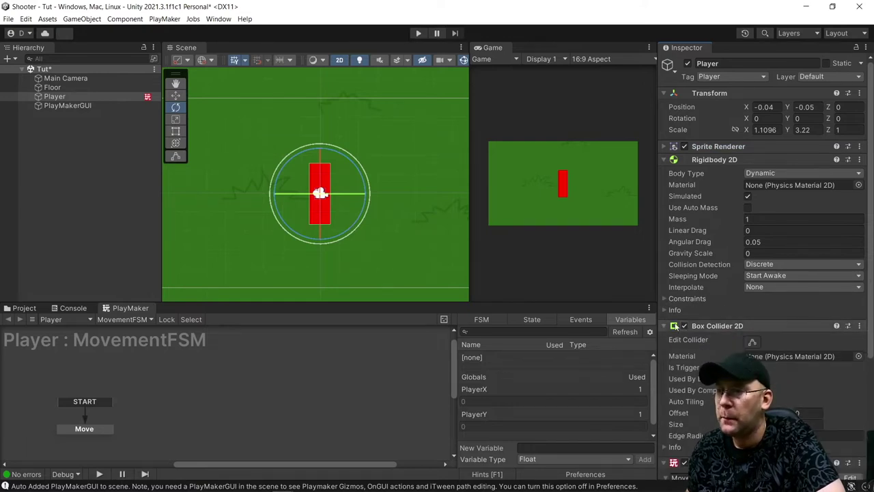
left_click(674, 327)
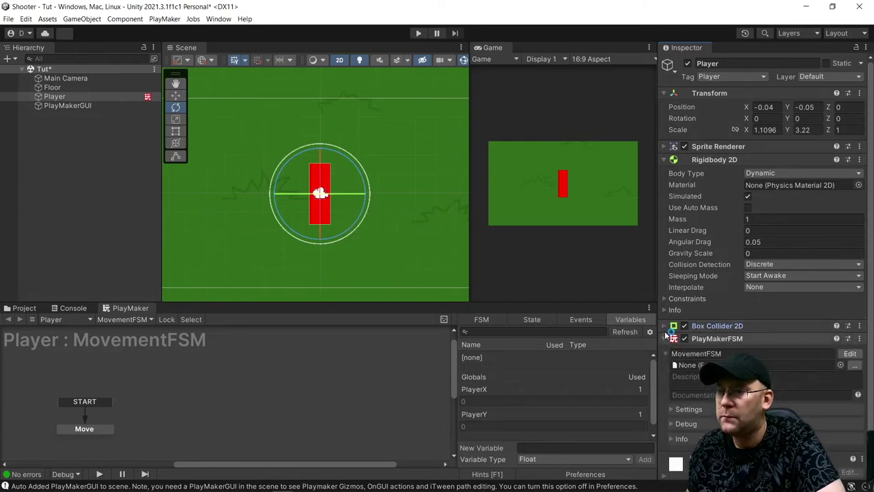
left_click(717, 339)
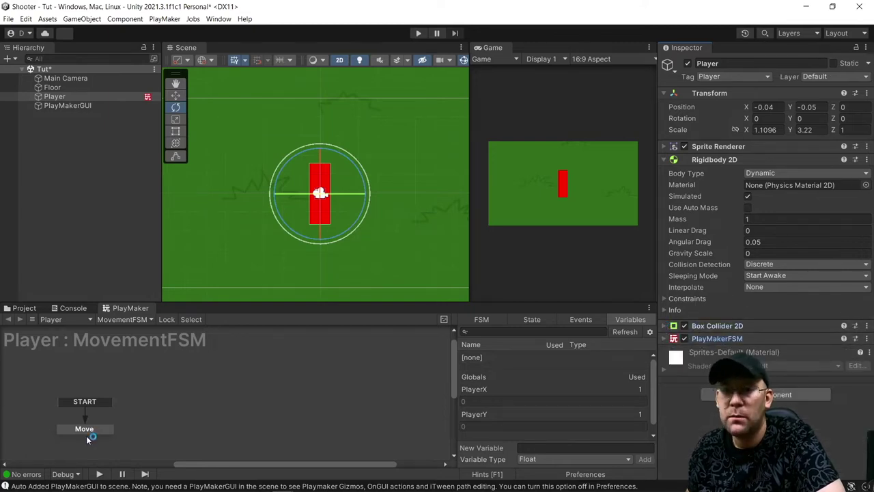
Step: Show the actions of the Player's Move state and collapse its horizontal and vertical Get Axis actions
left_click(84, 431)
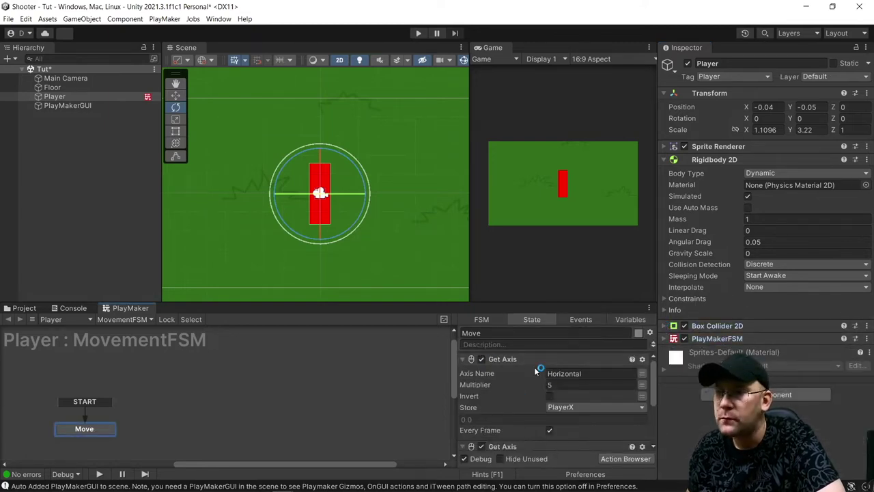
left_click(469, 360)
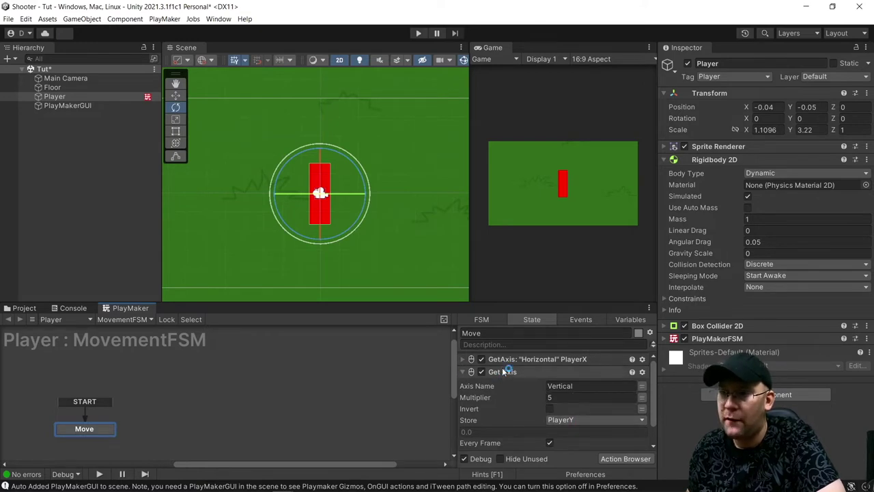
left_click(464, 373)
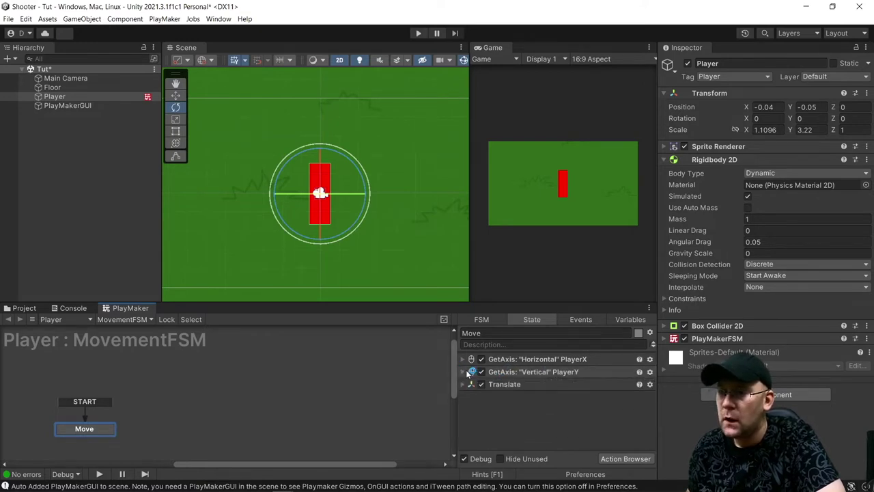
Step: Assign the global variables PlayerX to X and PlayerY to Y in the Move state's Translate action, and check its remaining options
left_click(464, 384)
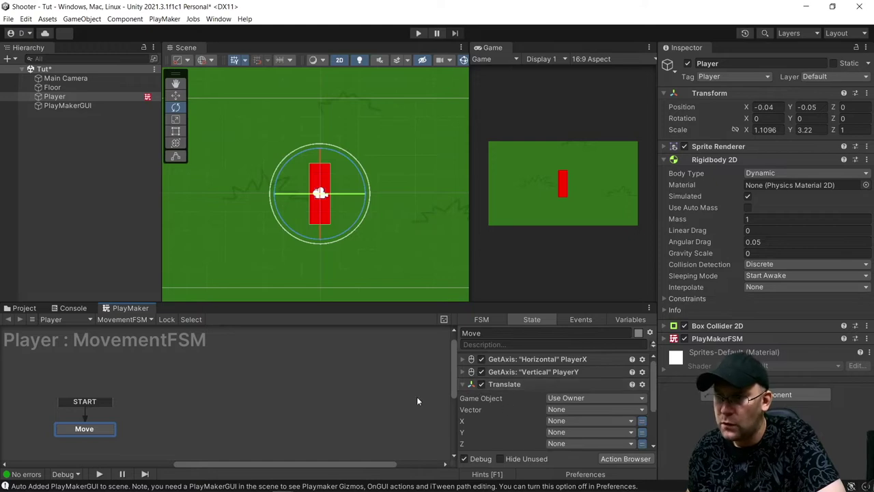
left_click(643, 421)
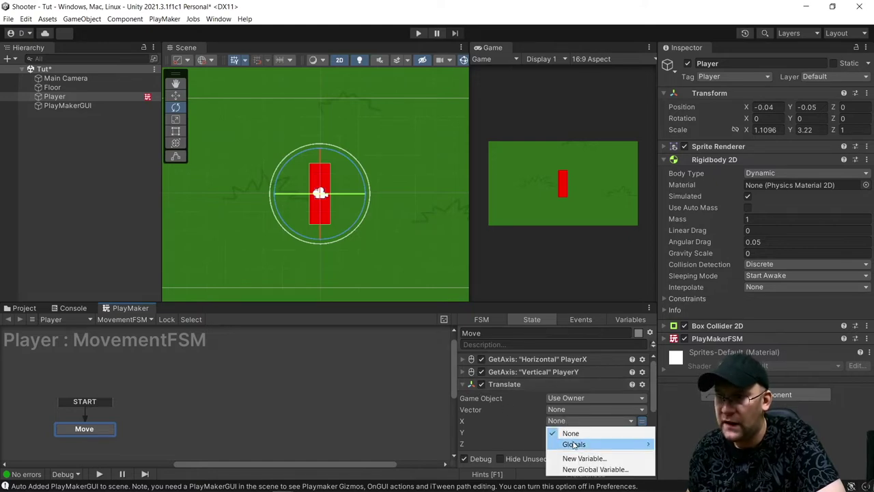
mouse_move(635, 444)
left_click(671, 444)
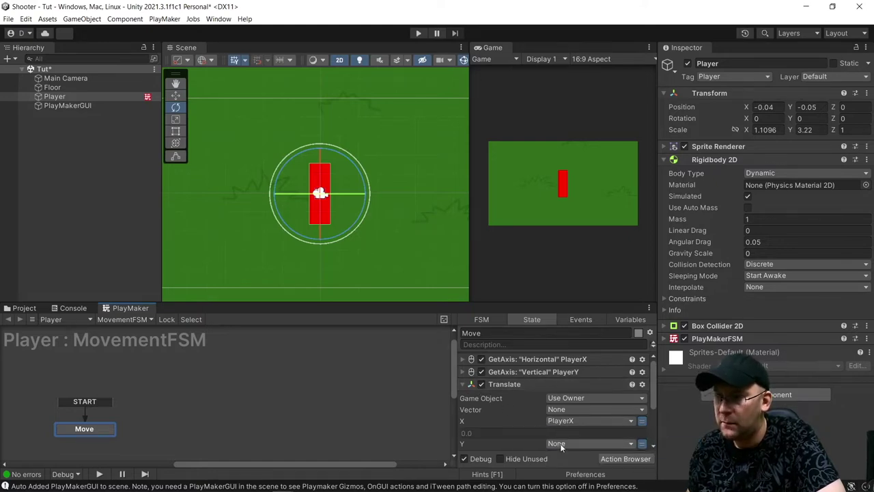
left_click(560, 444)
mouse_move(589, 417)
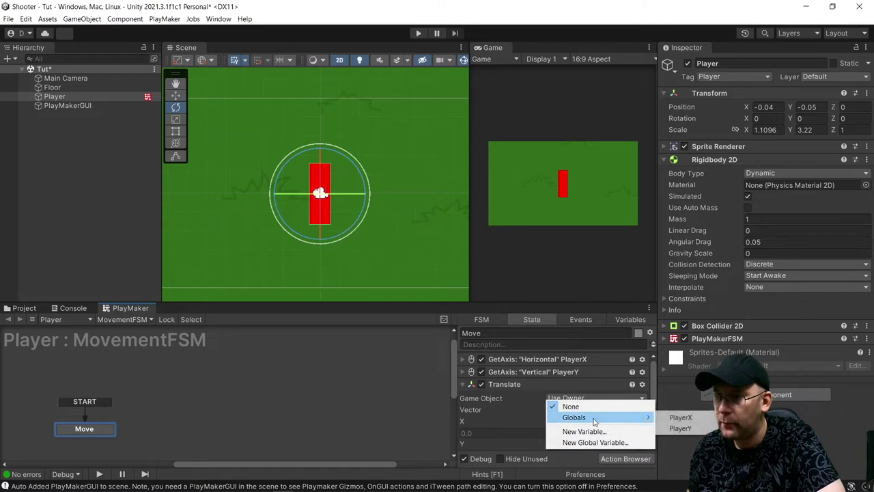
left_click(670, 429)
left_click(464, 383)
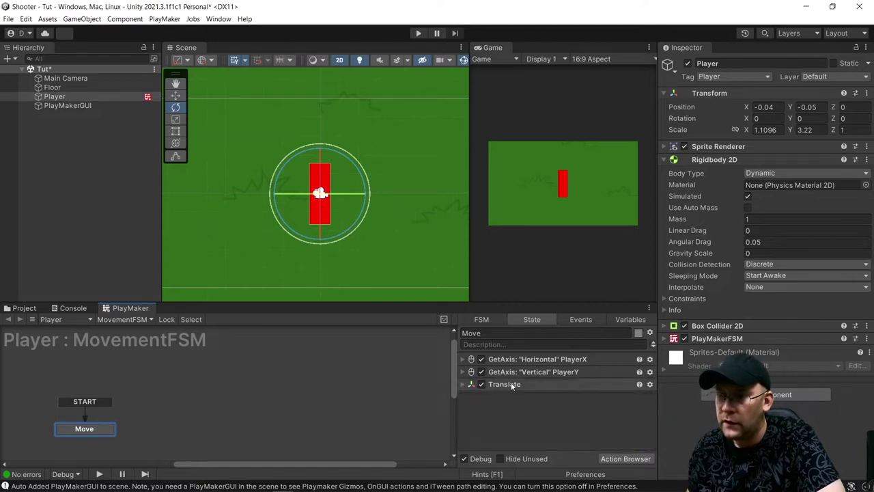
left_click(463, 383)
scroll(544, 435, "down", 3)
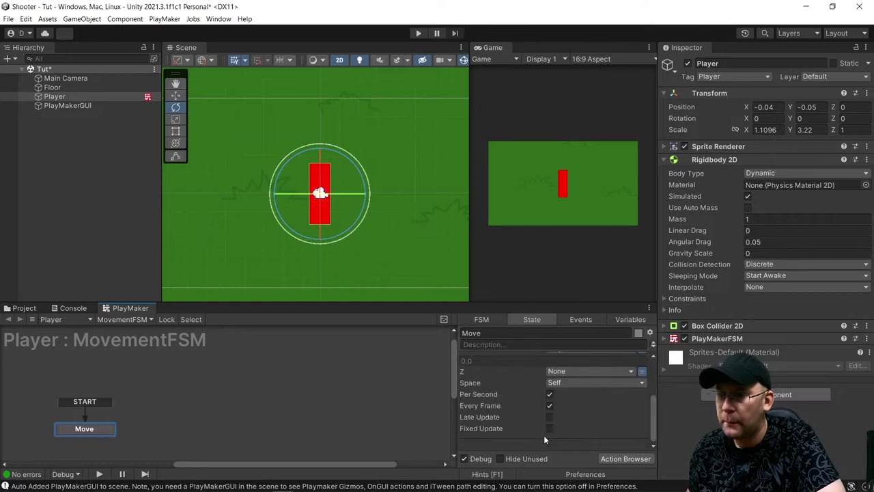
scroll(459, 355, "up", 3)
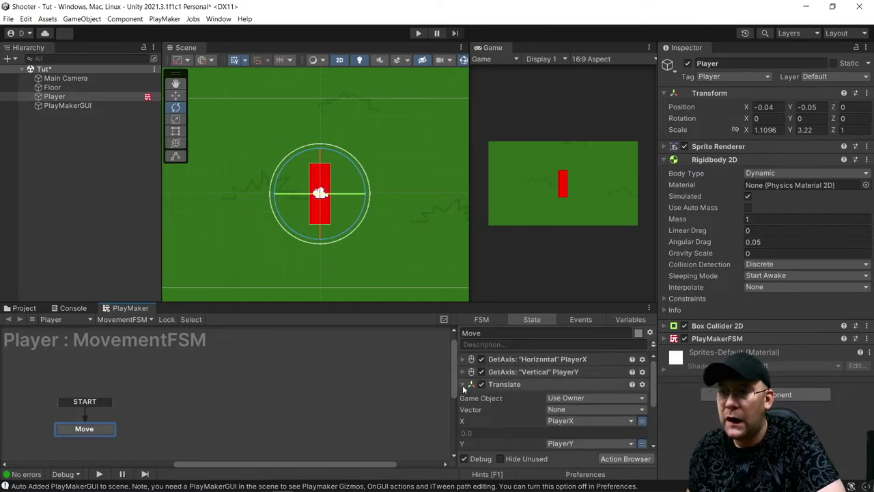
left_click(463, 384)
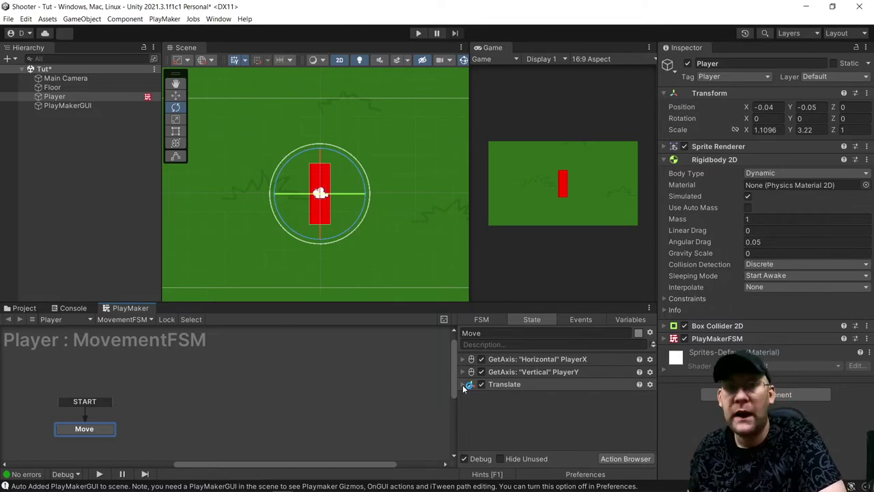
Step: Play-test the scene by moving the Player in all four directions, and end play mode
left_click(418, 32)
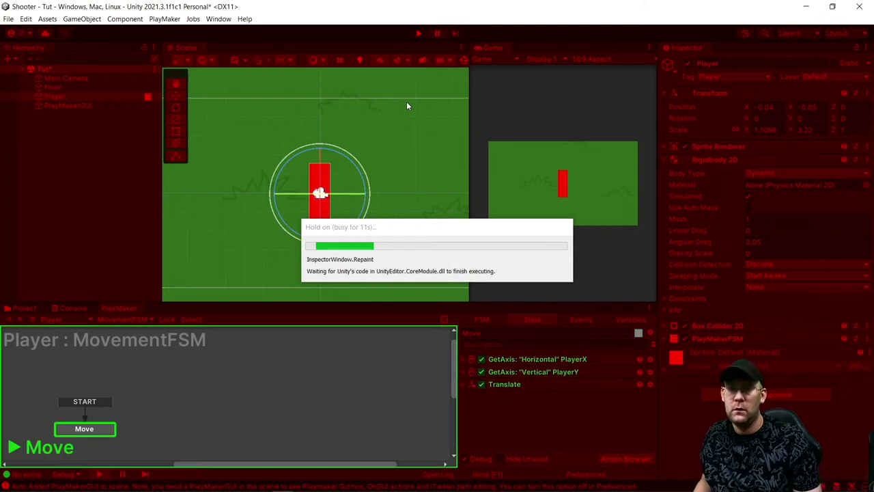
key("Right")
key("Up")
key("Left")
key("Down")
key("Right")
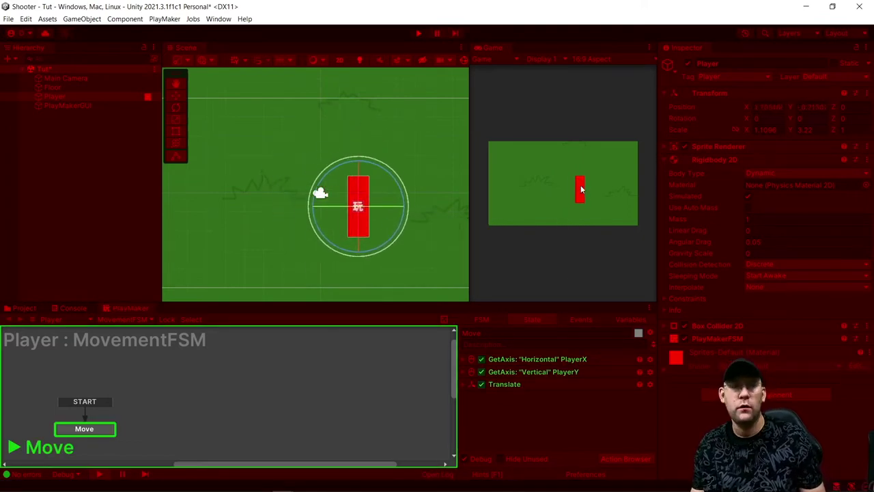
key("Left")
key("Right")
key("Down")
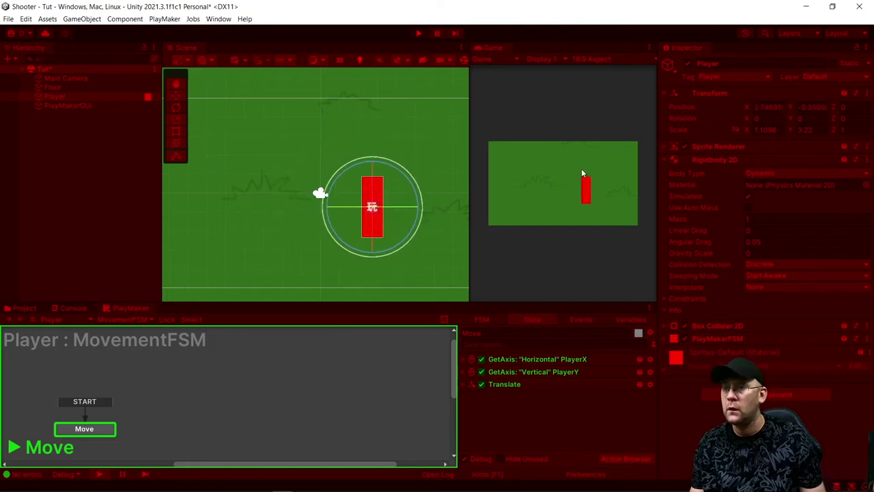
key("Left")
key("Up")
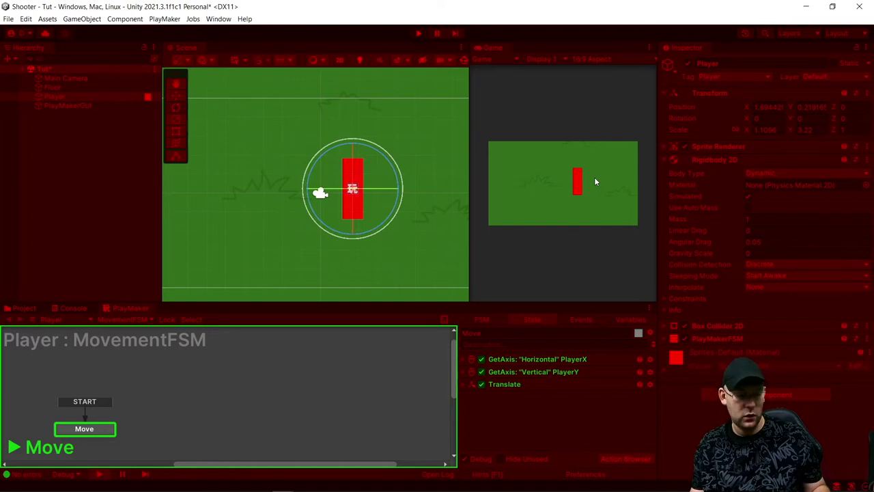
key("Left")
key("Up")
key("Down")
key("Left")
key("Up")
key("Right")
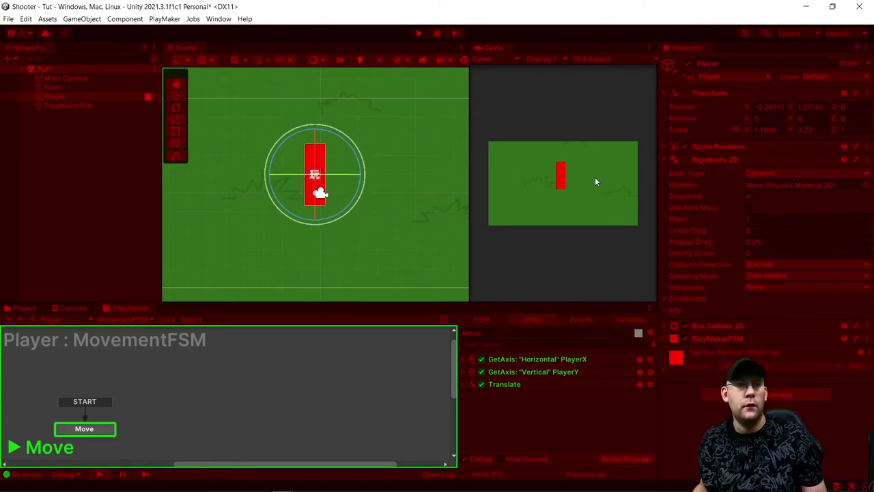
key("Down")
key("Right")
key("Up")
key("Left")
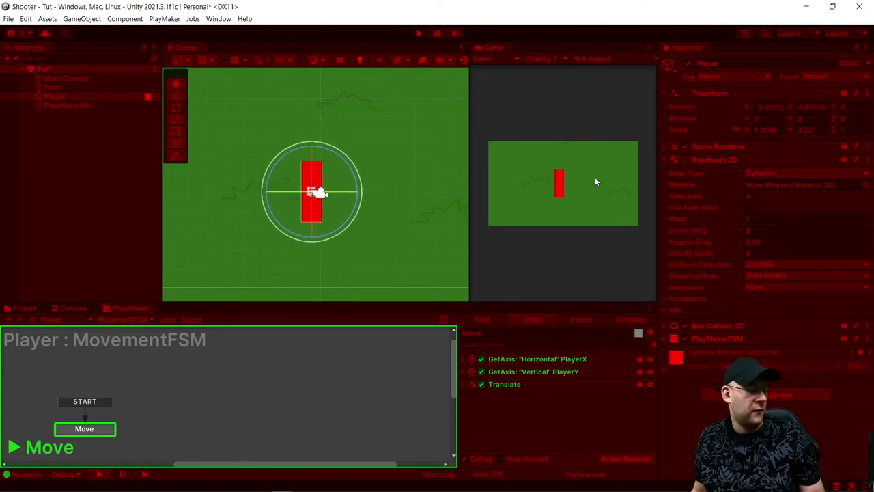
key("Down")
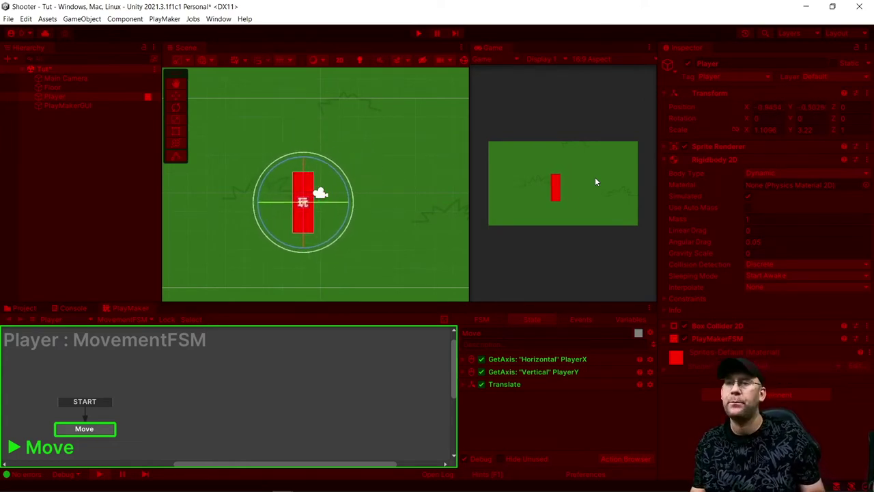
left_click(419, 33)
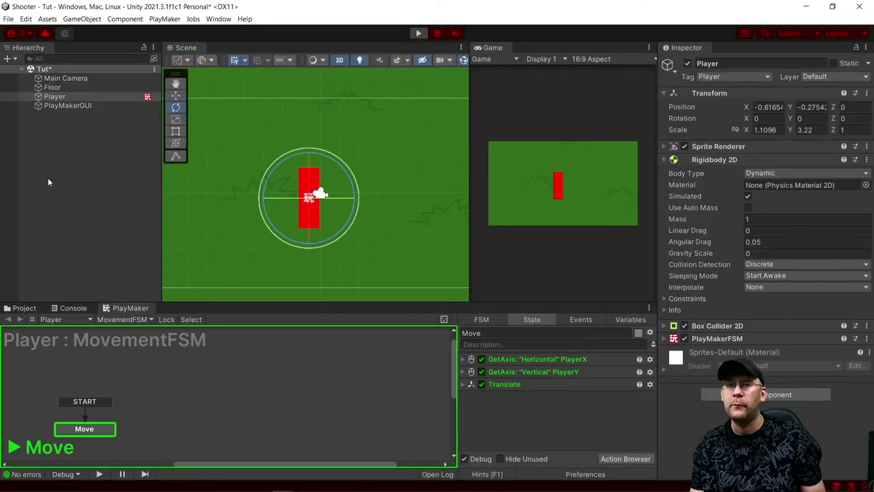
Step: Add the Cannon sprite from the project assets to the scene hierarchy as a new object
left_click(24, 308)
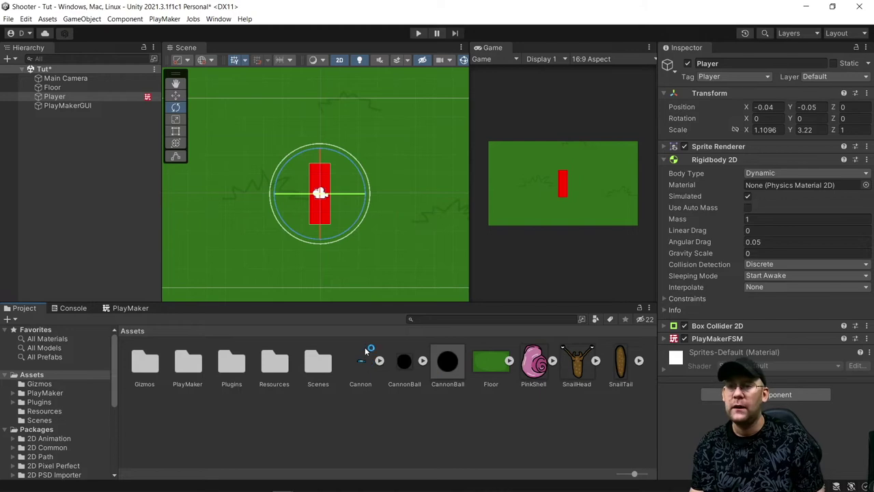
left_click(367, 414)
left_click(363, 360)
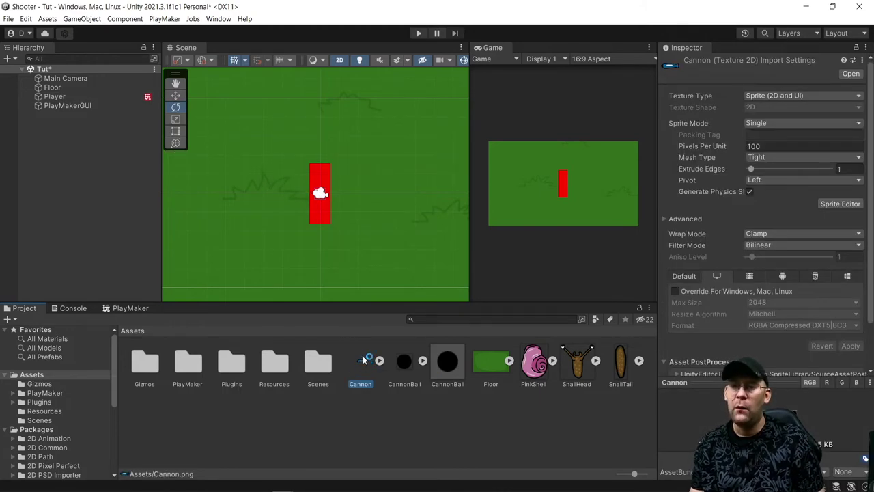
left_click(85, 205)
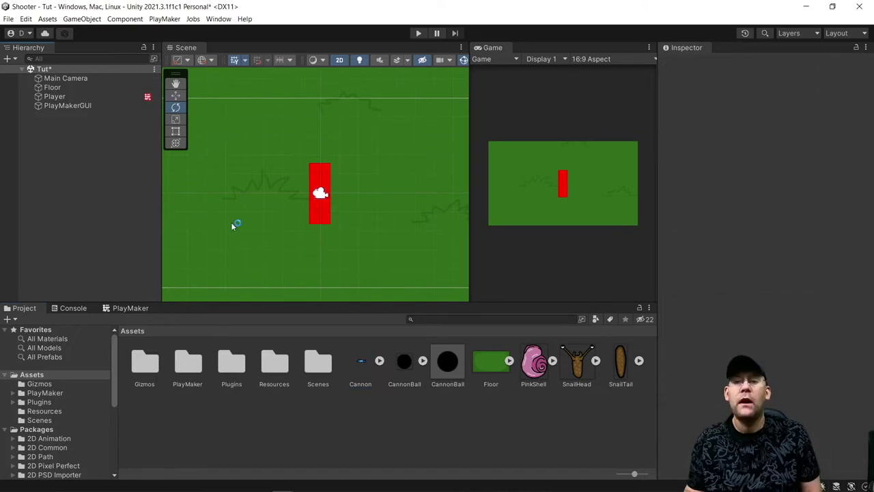
left_click_drag(362, 367, 55, 172)
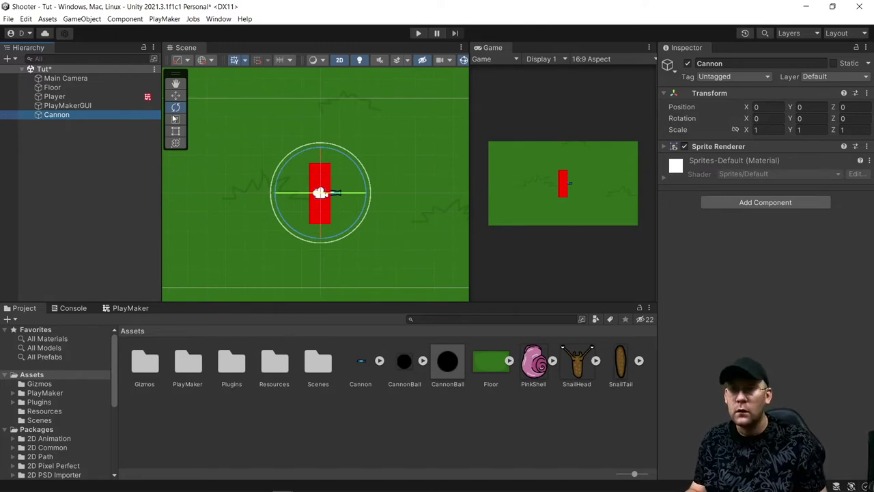
Step: Place the Cannon beside the Player's right edge at about X 0.66, Y -0.05, and enlarge it to a scale of about 2.12 by 2.25
left_click(175, 95)
left_click_drag(367, 196, 380, 193)
left_click(175, 132)
left_click_drag(353, 196, 378, 204)
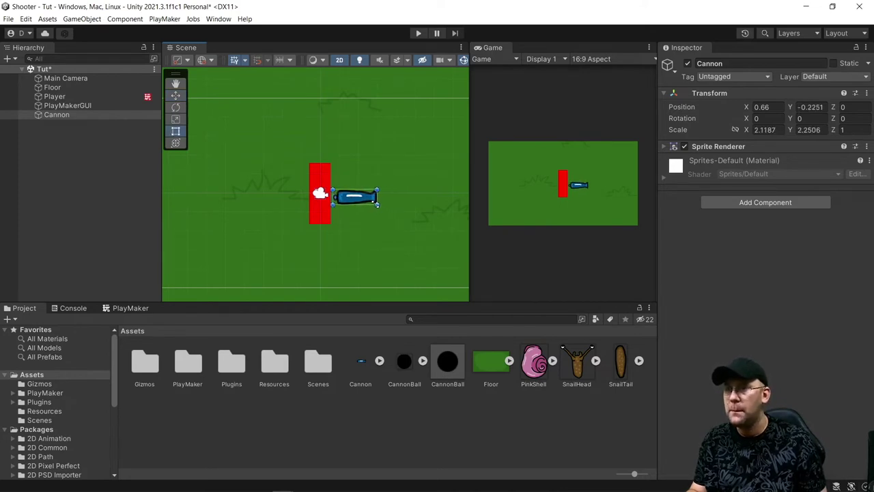
left_click(176, 96)
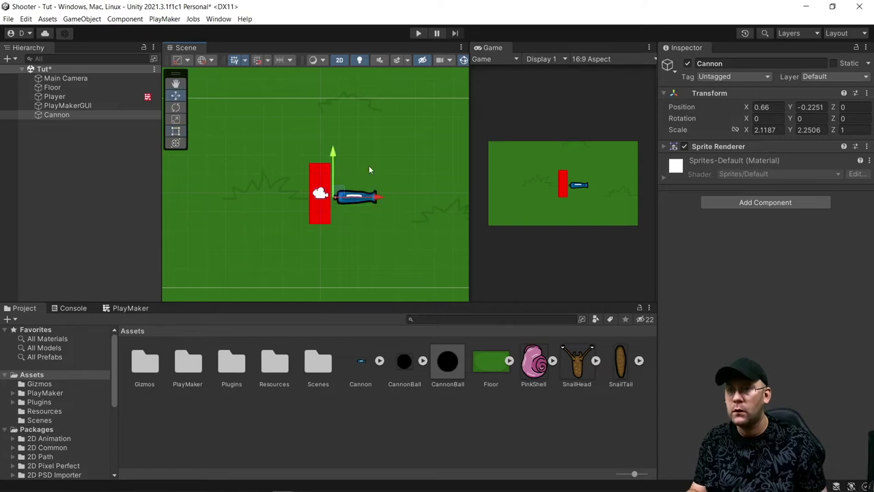
left_click_drag(335, 152, 335, 149)
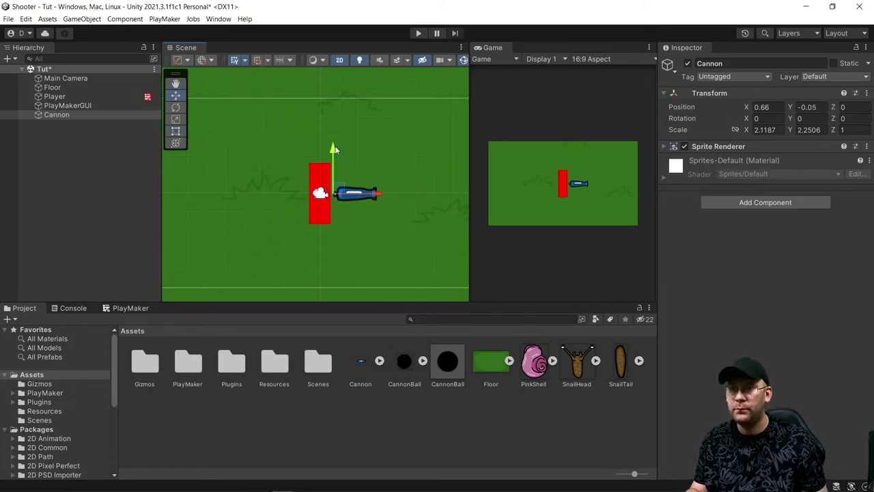
Step: Set the Cannon sprite's pivot to Center in its import settings and apply the change
left_click(363, 360)
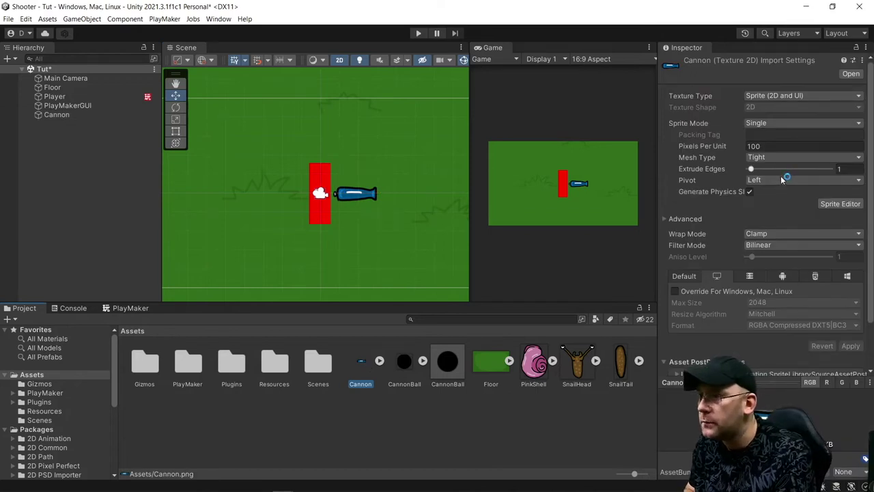
left_click(774, 180)
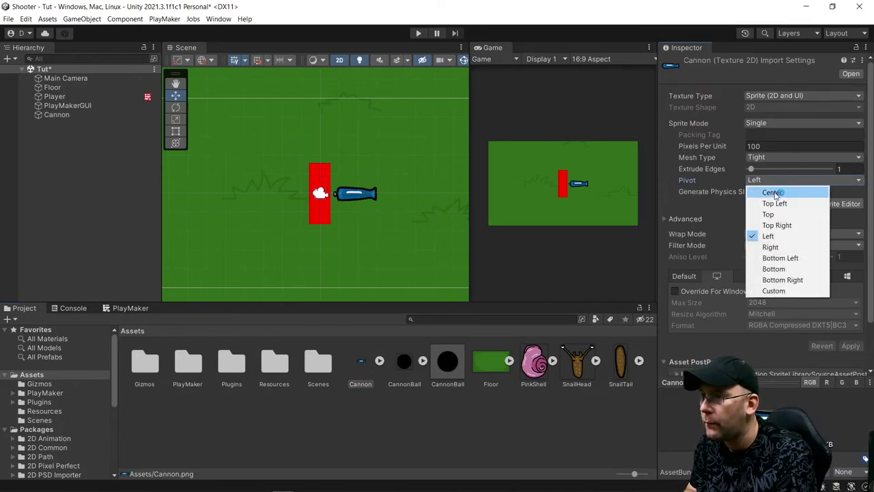
left_click(772, 191)
left_click(549, 400)
left_click(428, 270)
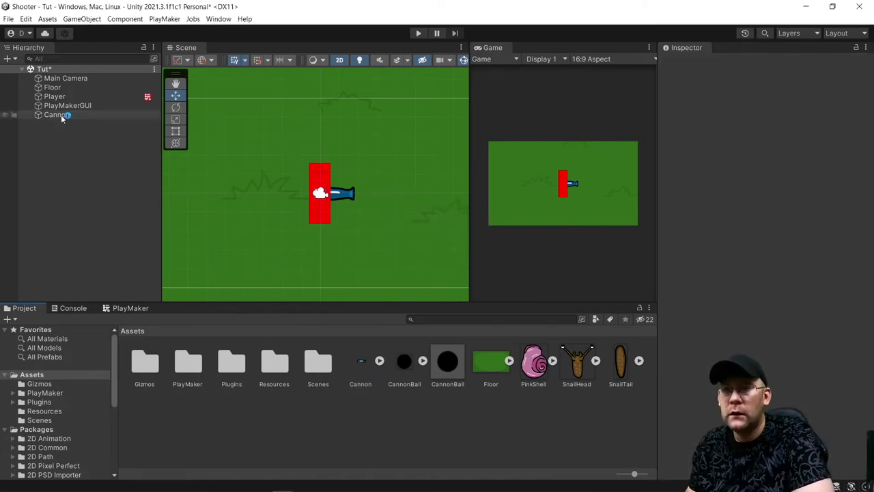
Step: Move the Cannon object horizontally away from the Player to about X 1.92
left_click(82, 115)
left_click(176, 131)
left_click(176, 95)
left_click_drag(385, 196, 409, 194)
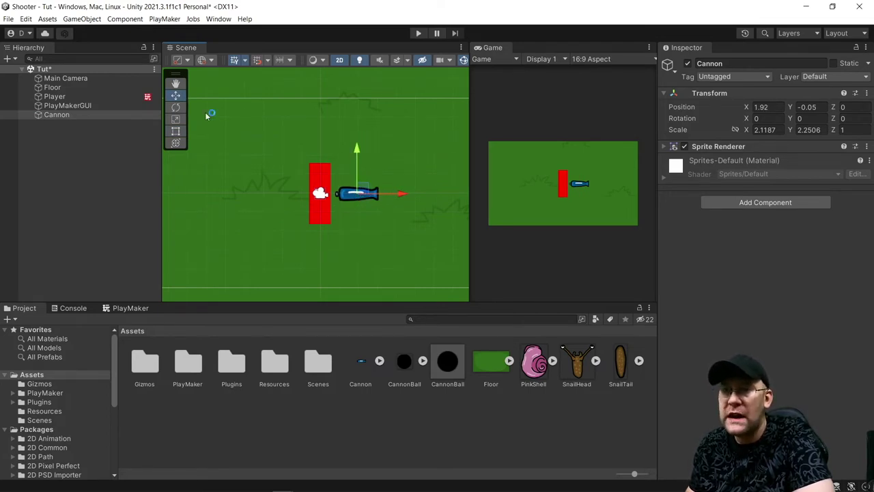
Step: Rotate the Cannon around its center pivot as a test, and reset its Z rotation to 0
left_click(175, 109)
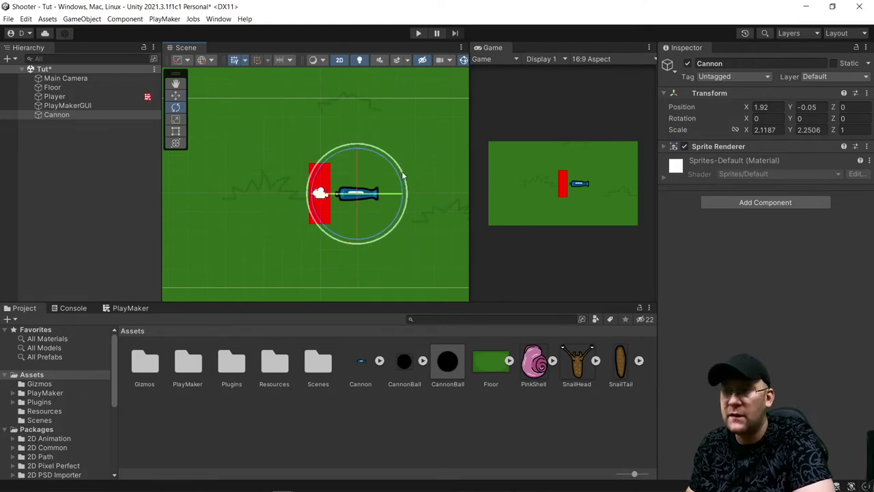
left_click_drag(401, 180, 435, 164)
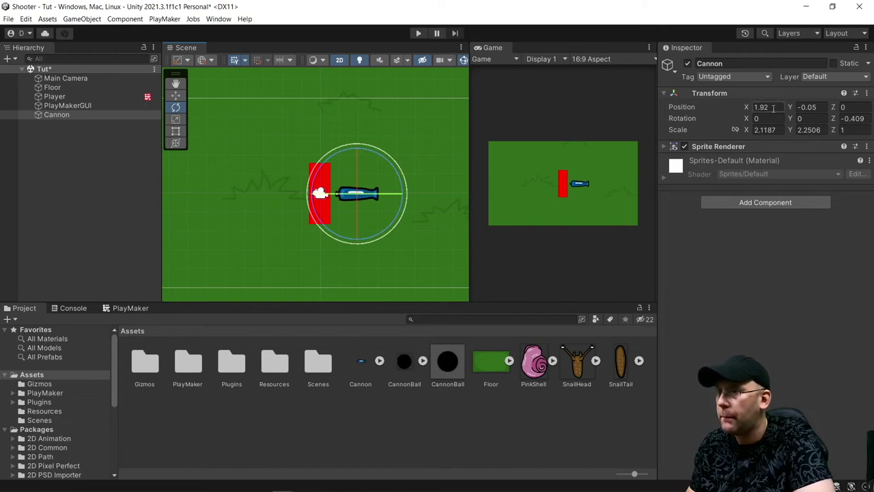
left_click(852, 119)
type("0")
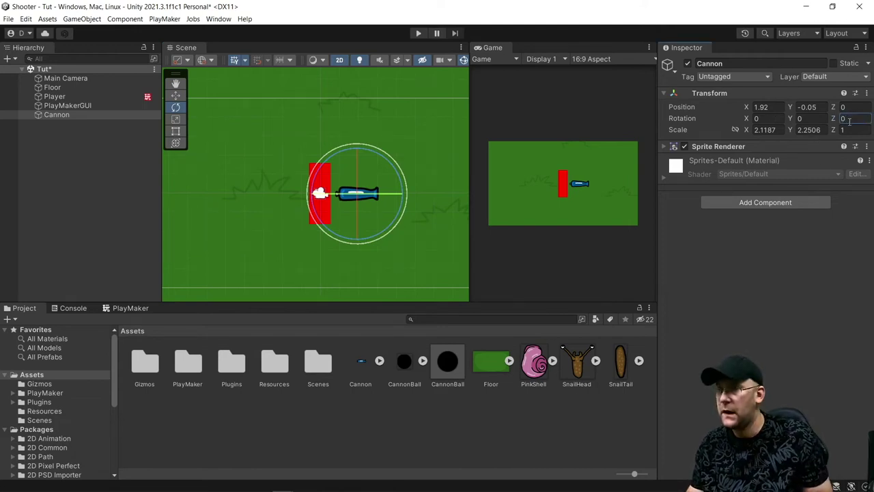
left_click(804, 273)
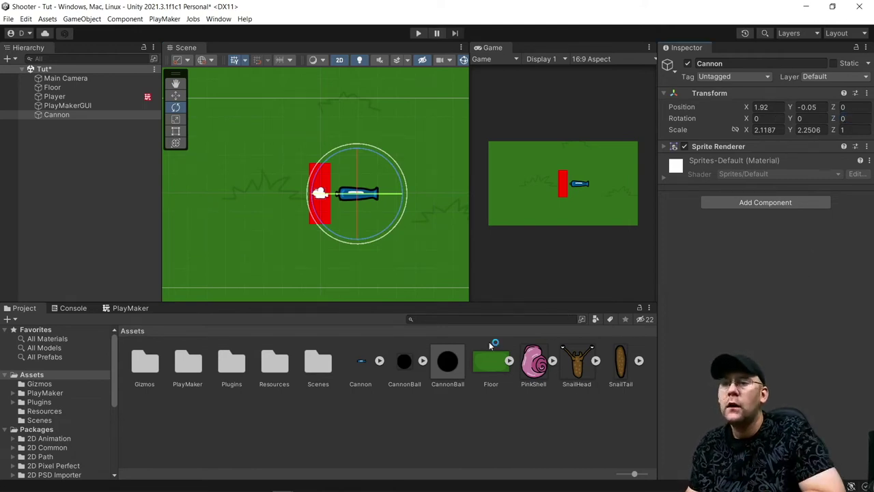
Step: Set the Cannon sprite's pivot to Left in its import settings and apply the change
left_click(358, 362)
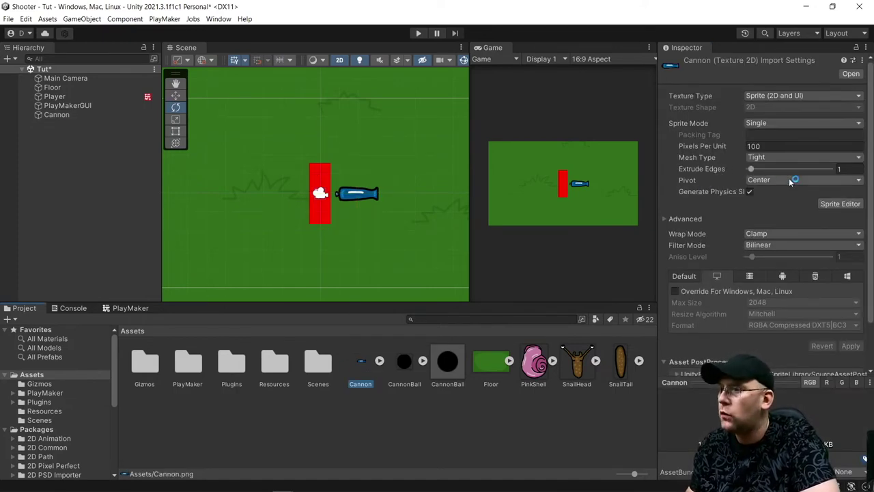
left_click(789, 180)
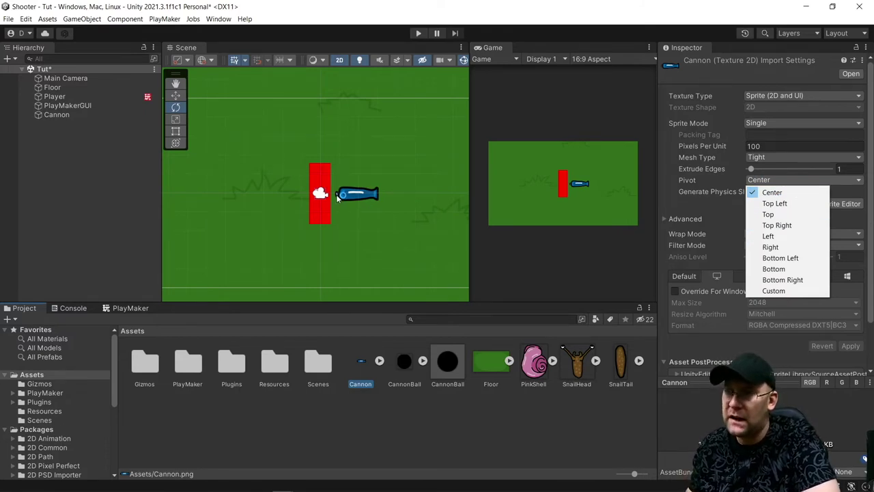
left_click(350, 383)
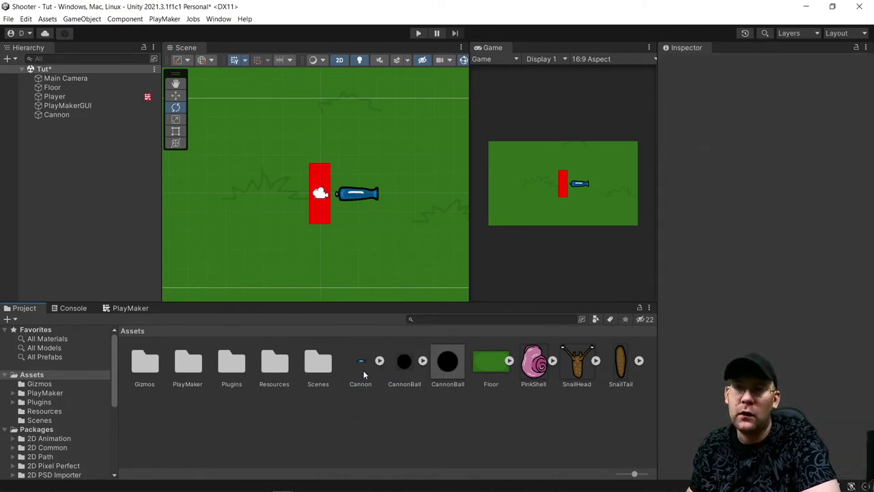
left_click(363, 367)
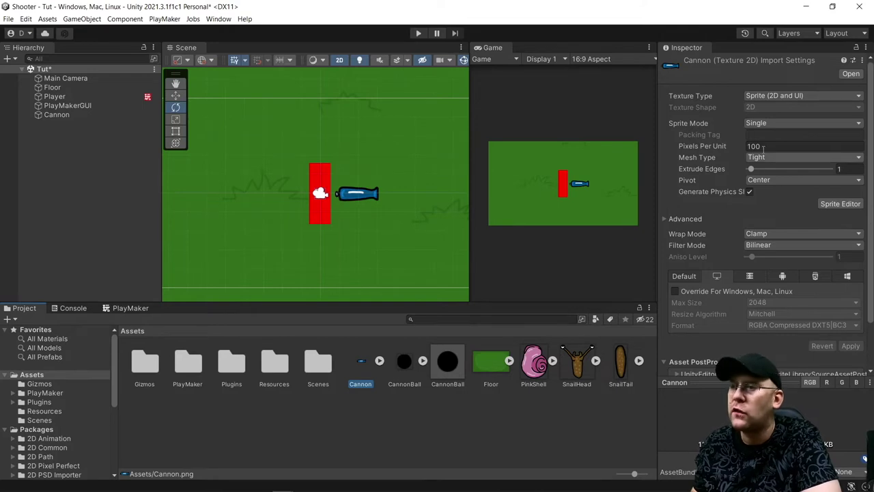
left_click(765, 180)
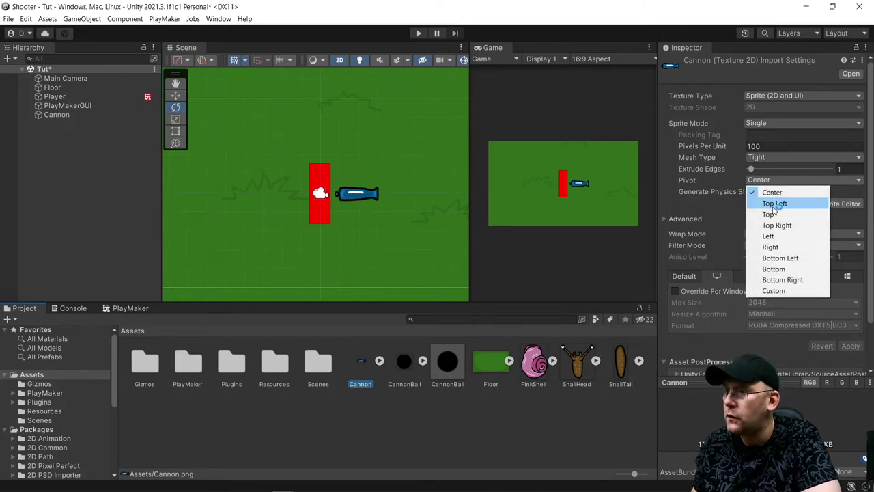
left_click(769, 235)
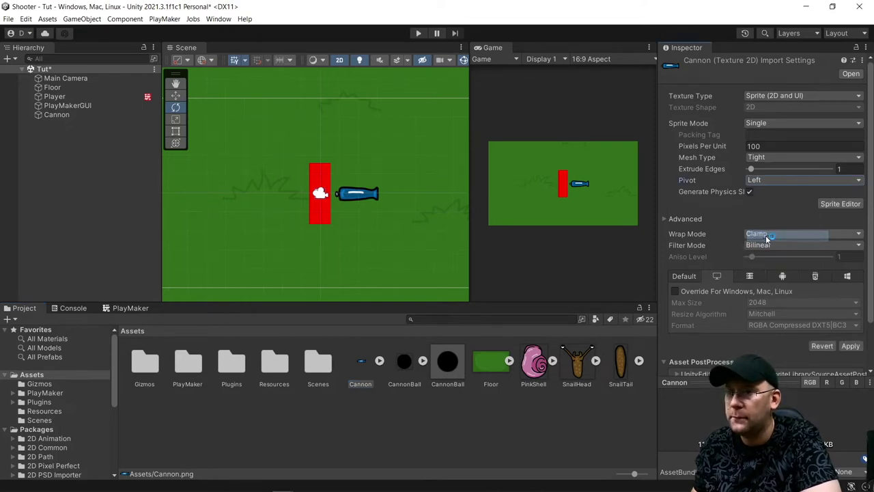
left_click(451, 402)
left_click(420, 270)
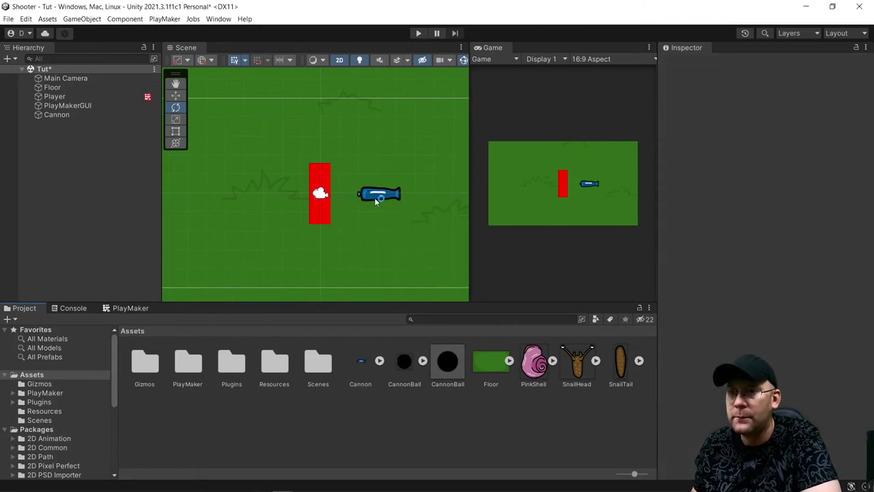
Step: Test rotating the Cannon around its left pivot, and undo the rotation
left_click(175, 109)
left_click(67, 115)
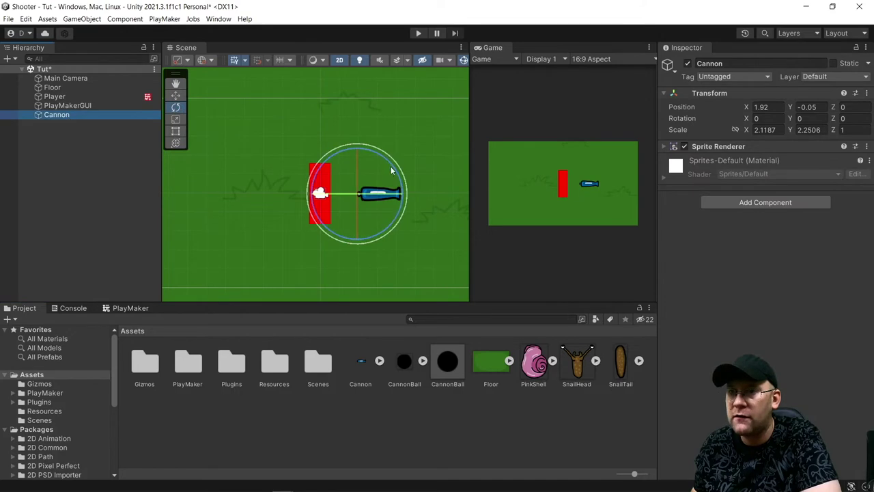
left_click_drag(331, 164, 399, 315)
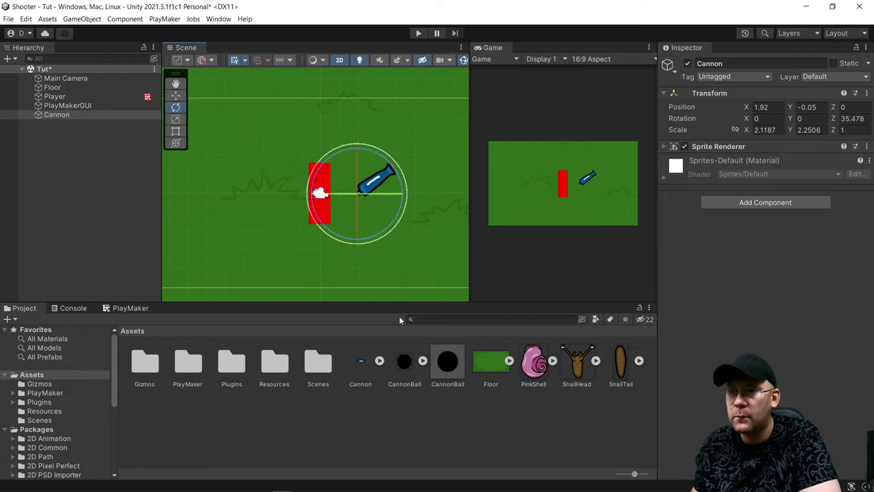
key("ctrl+z")
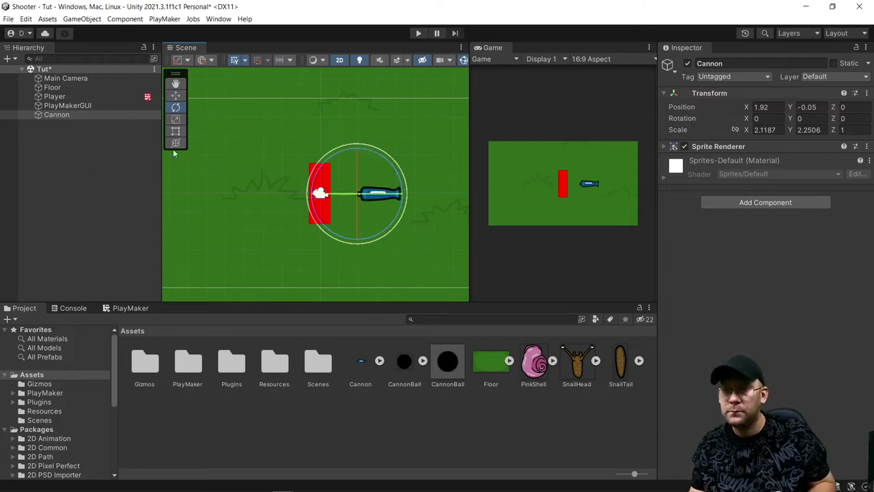
Step: Move the Cannon horizontally back against the Player's right edge at about X 0.6
left_click(149, 136)
left_click(175, 97)
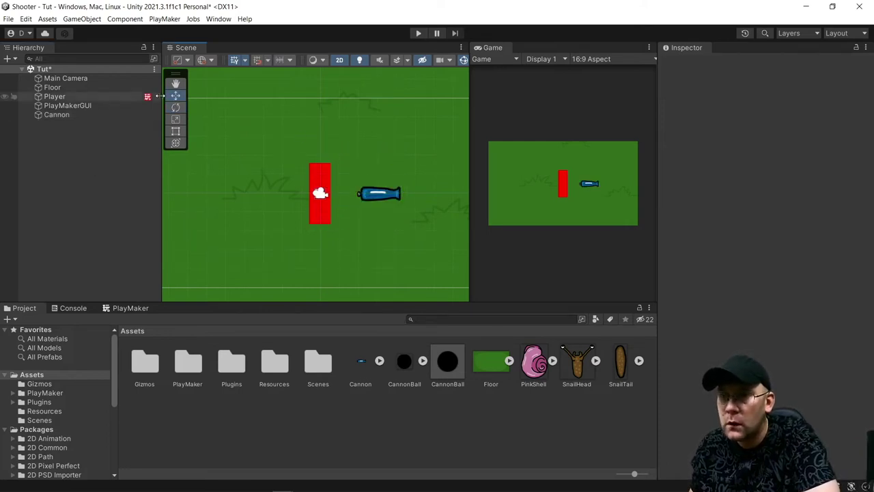
left_click(80, 109)
left_click(81, 116)
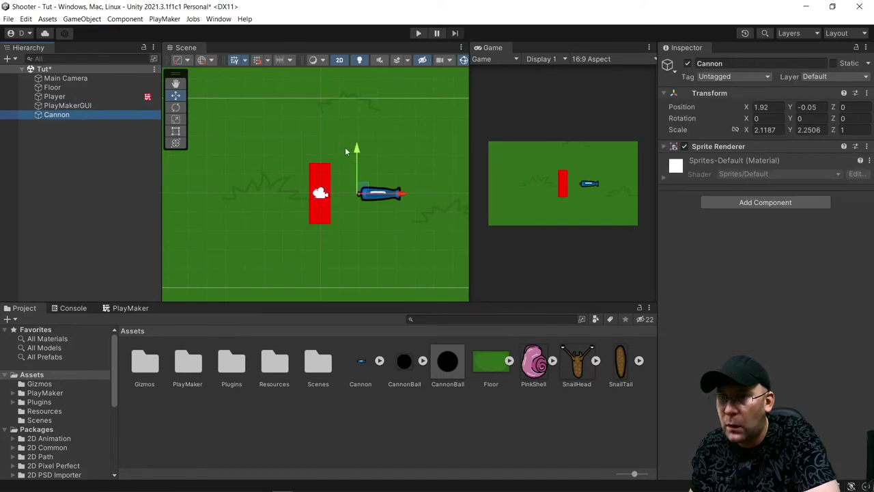
left_click_drag(400, 197, 375, 199)
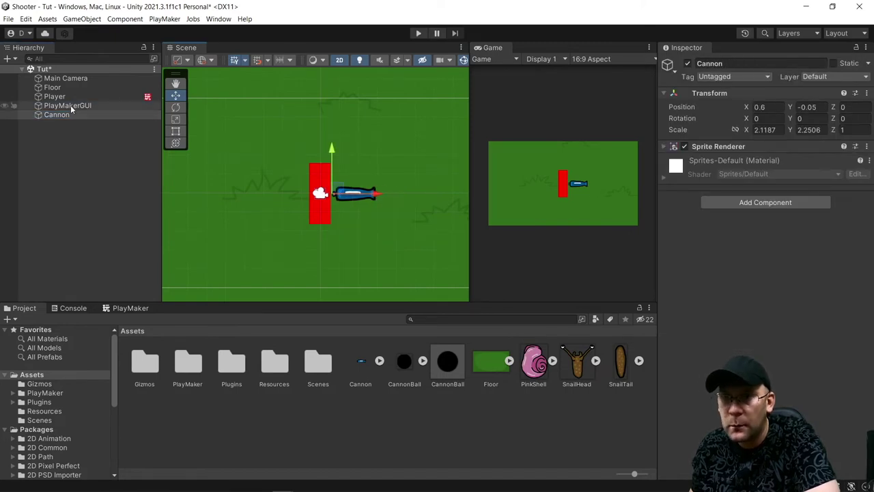
Step: Make the Cannon a child of the Player in the hierarchy, and collapse the Player
left_click(64, 148)
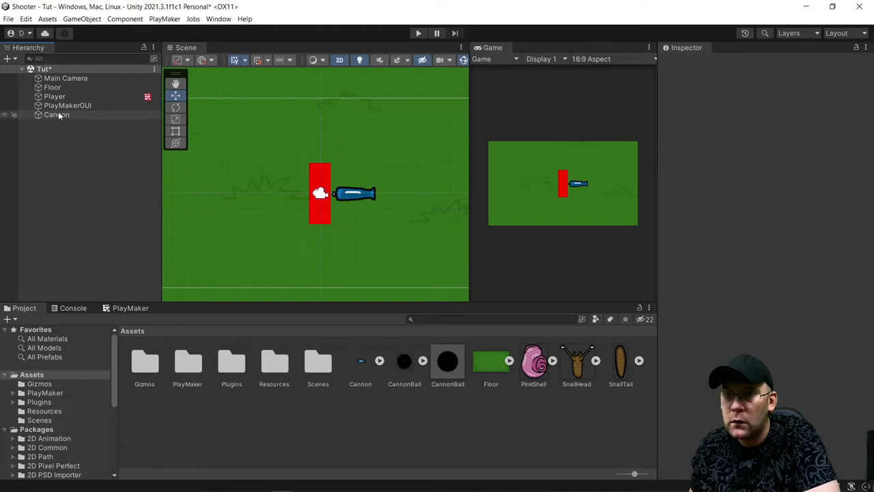
left_click_drag(55, 114, 58, 97)
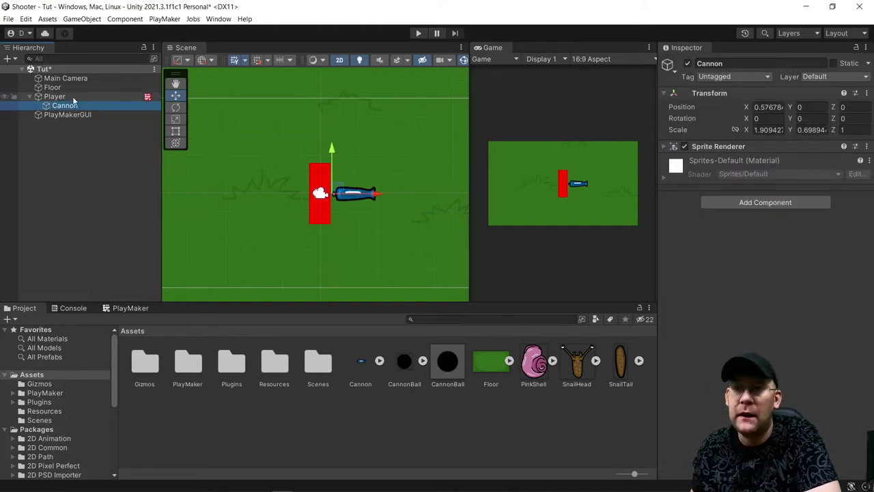
left_click(55, 97)
left_click(29, 97)
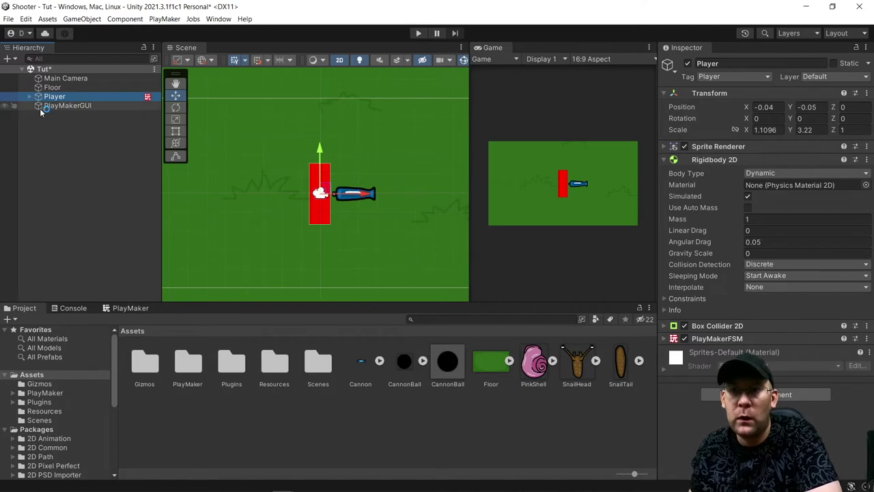
left_click(59, 158)
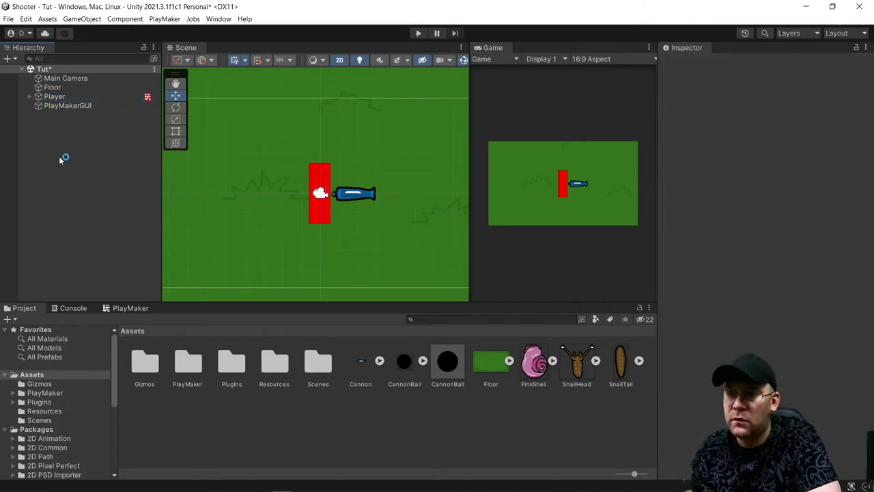
Step: Create an empty child object named FirePoint under the Player's Cannon
left_click(30, 97)
left_click(72, 107)
right_click(72, 107)
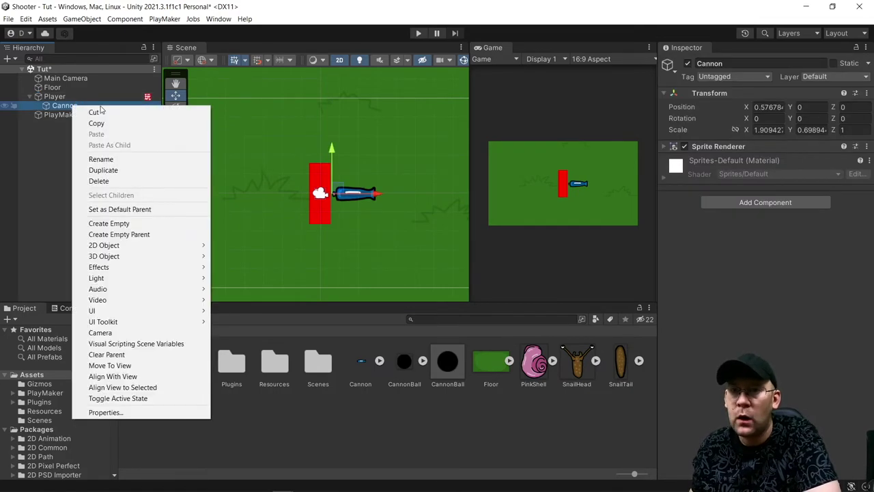
left_click(113, 222)
type("Fir")
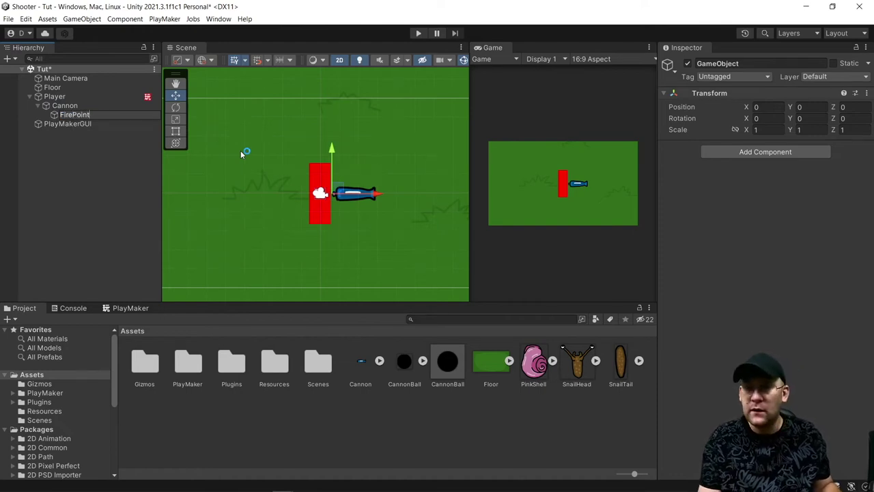
type("ePoint")
key("Return")
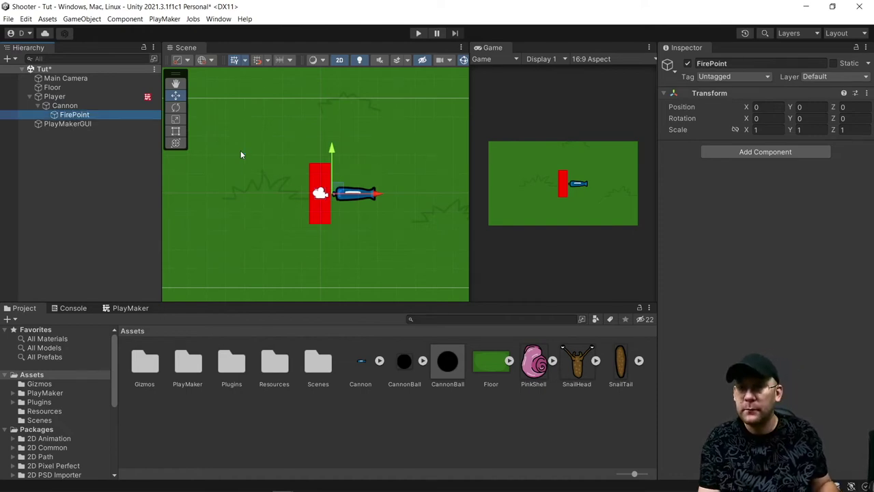
Step: Give FirePoint a red diamond icon and place it just beyond the cannon's muzzle at X 1.33, checking its place under Cannon
left_click(668, 66)
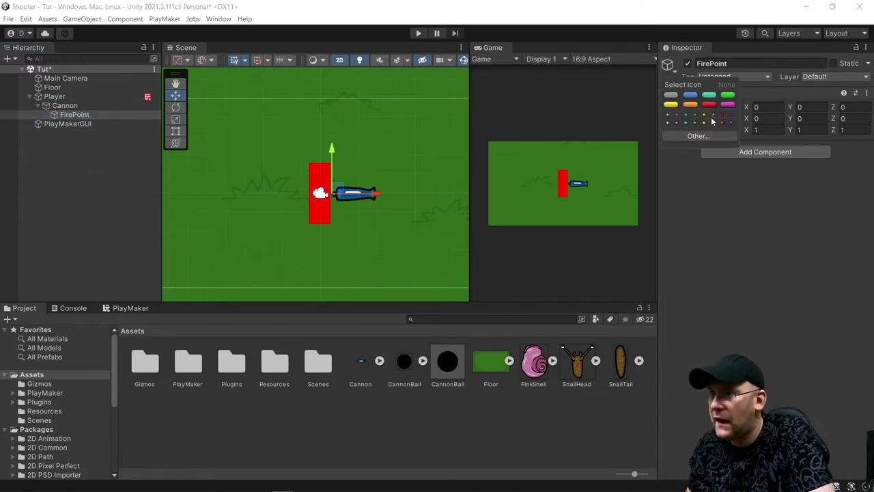
left_click(723, 124)
left_click_drag(384, 198, 429, 196)
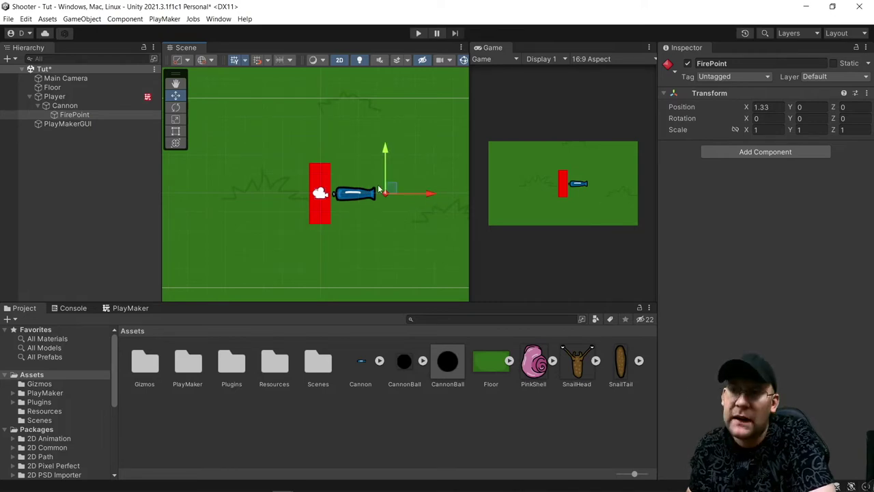
left_click(65, 105)
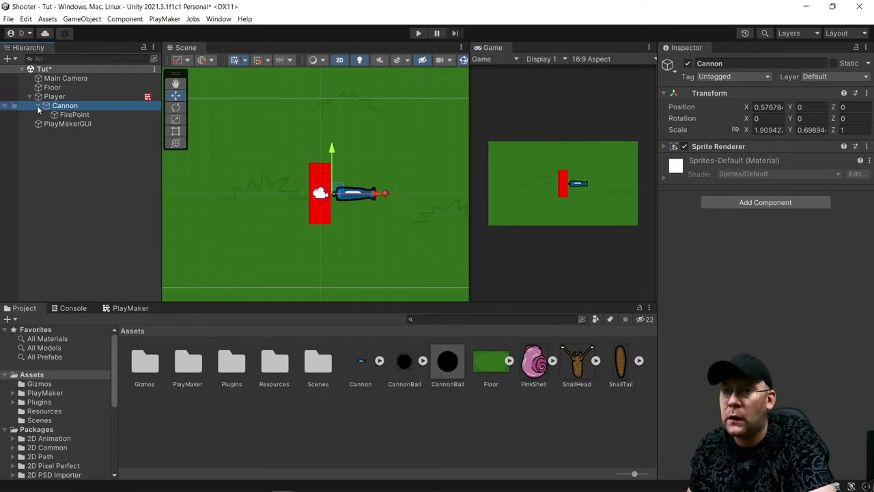
left_click(82, 114)
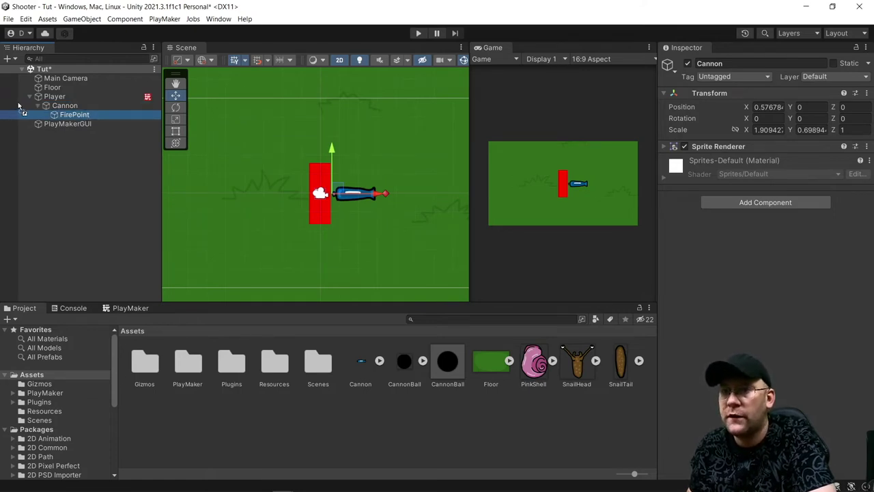
Step: Collapse the Cannon in the hierarchy, and play-test moving the Player with its attached cannon
left_click(38, 106)
left_click(75, 183)
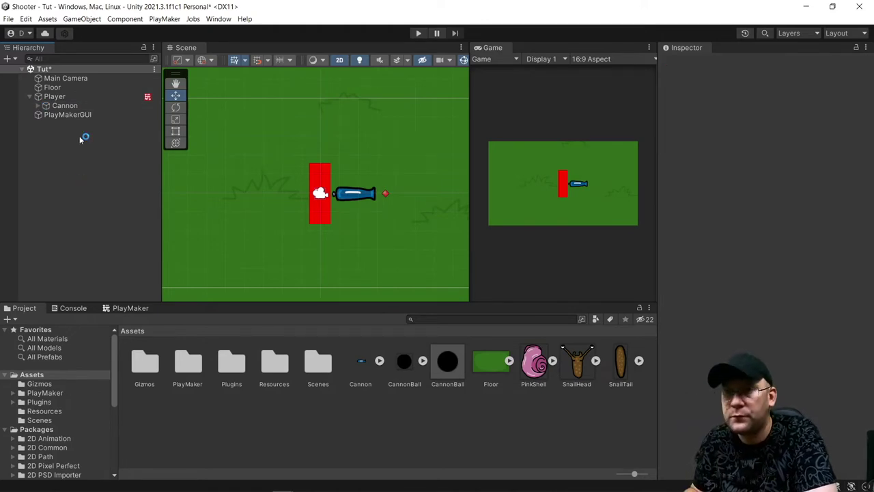
left_click(419, 33)
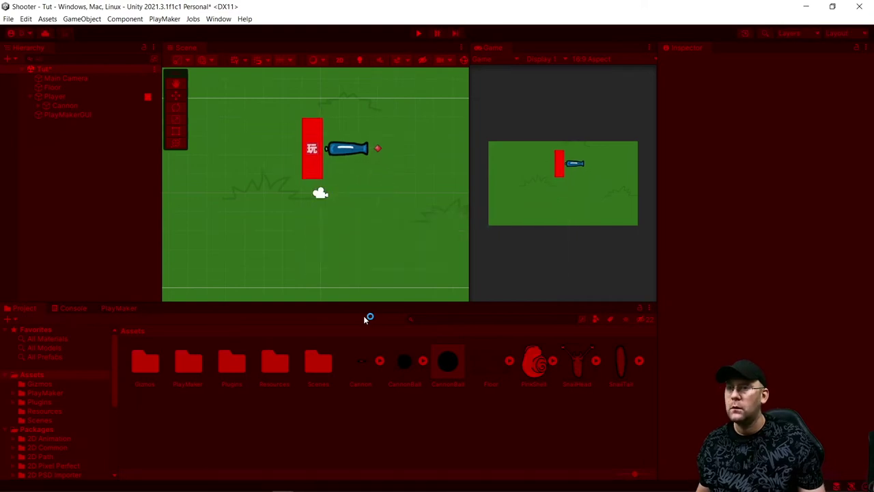
left_click(418, 33)
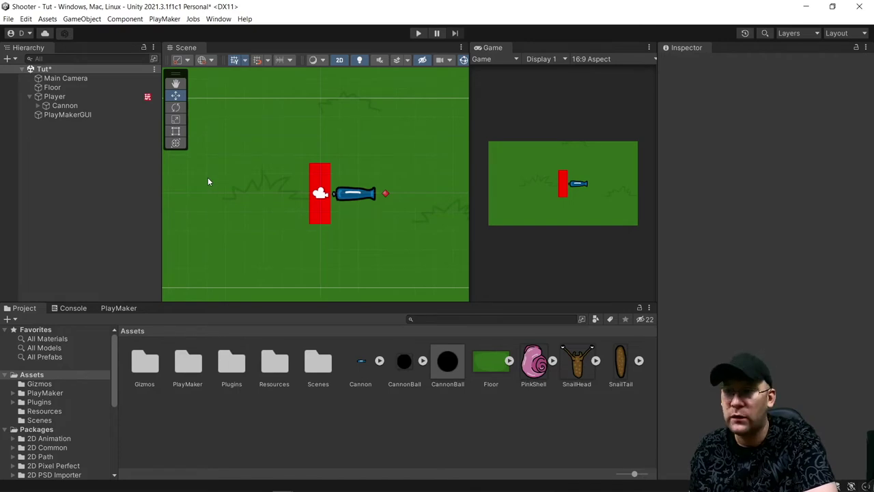
Step: Try the 1920x1080, 1080x1920 and 1080x920 resolutions in the Game view
mouse_move(470, 172)
left_mouse_down()
mouse_move(423, 176)
mouse_move(501, 165)
mouse_move(486, 168)
left_mouse_up()
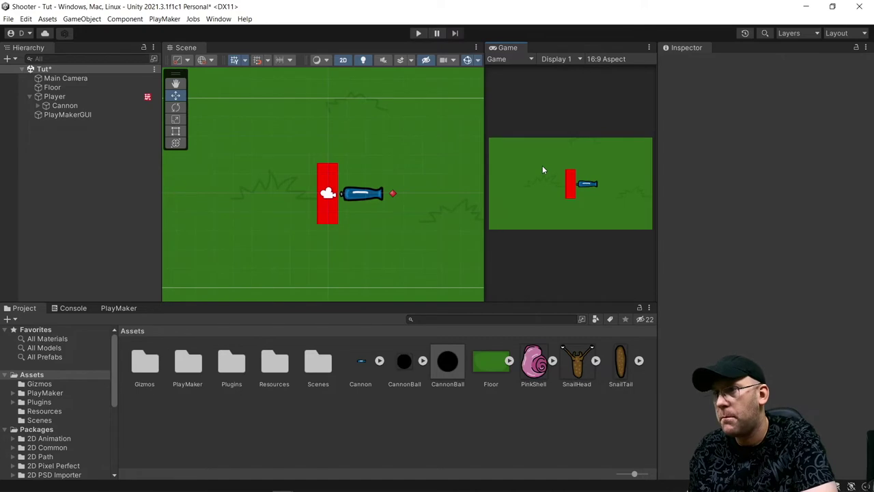
left_click(606, 59)
left_click(606, 194)
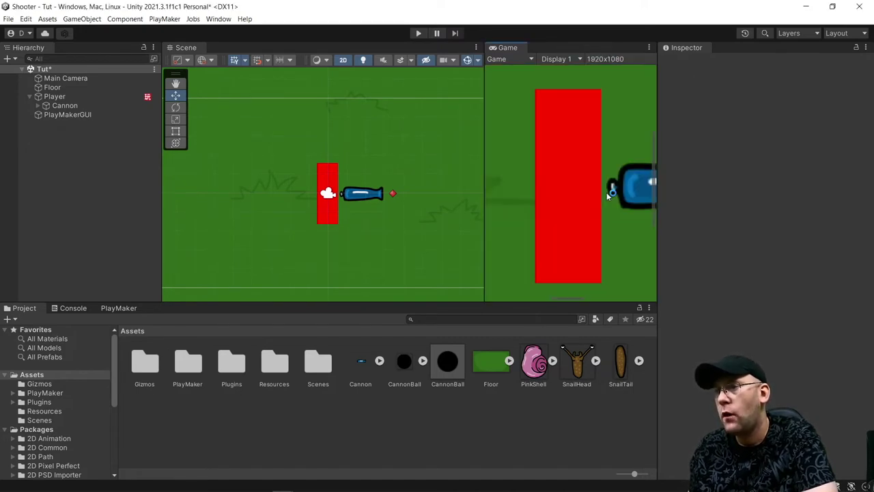
left_click(607, 57)
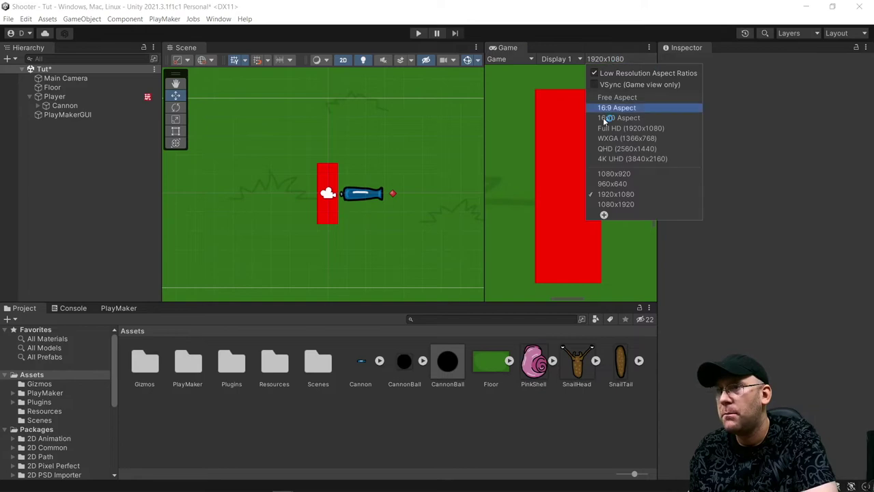
left_click(612, 199)
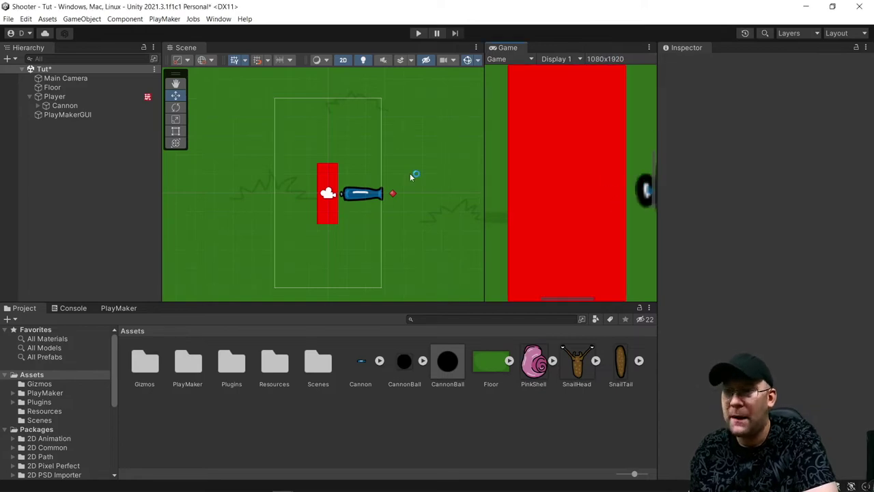
left_click(607, 59)
left_click(620, 177)
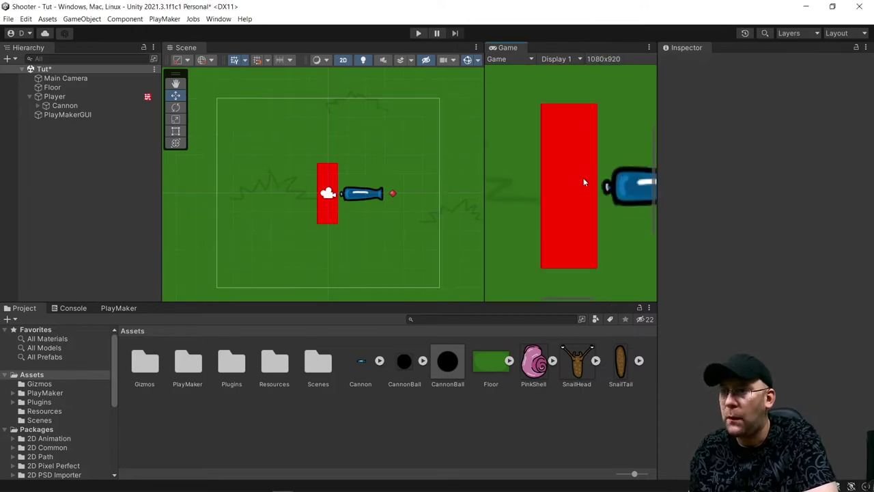
Step: Widen the Game view, set its resolution to 1920x1080 and reduce its scale to fit the full frame
left_click(620, 57)
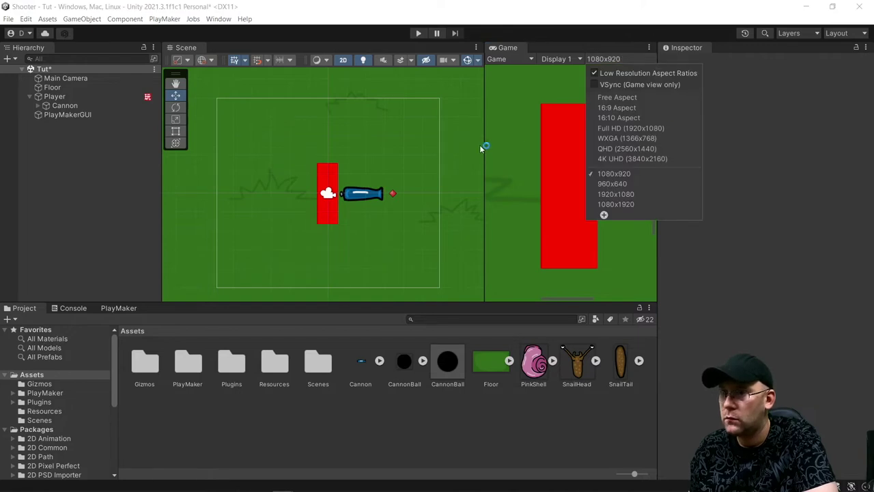
left_click_drag(482, 145, 422, 148)
left_click(594, 59)
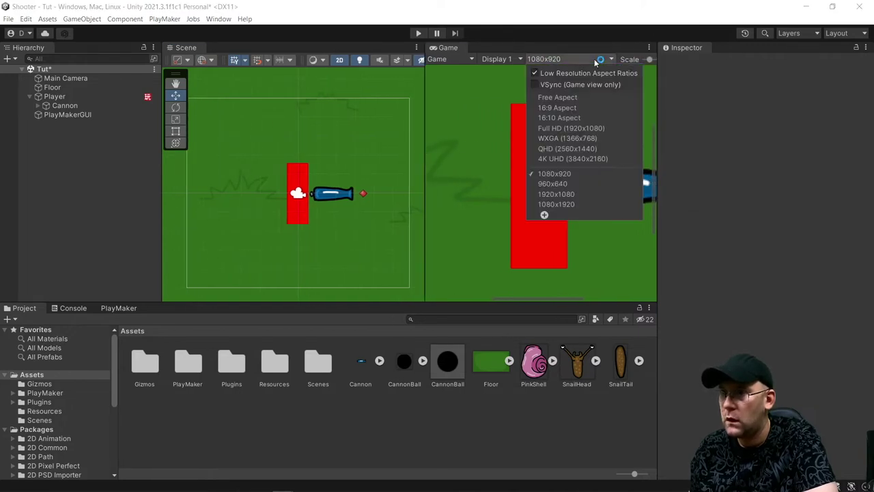
left_click(553, 196)
scroll(382, 162, "down", 3)
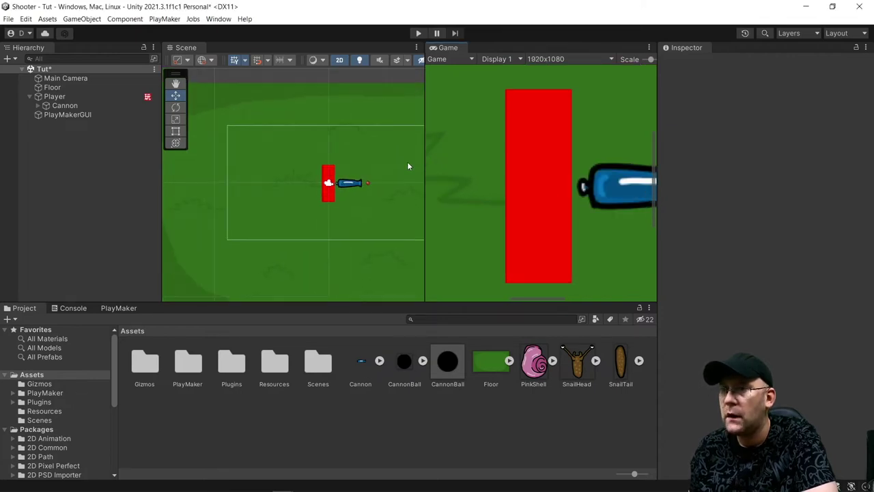
scroll(560, 173, "down", 5)
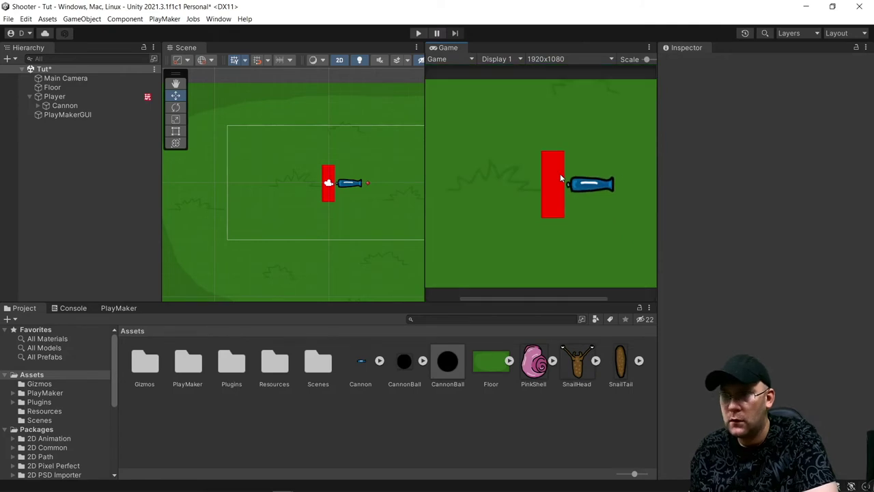
scroll(560, 174, "down", 4)
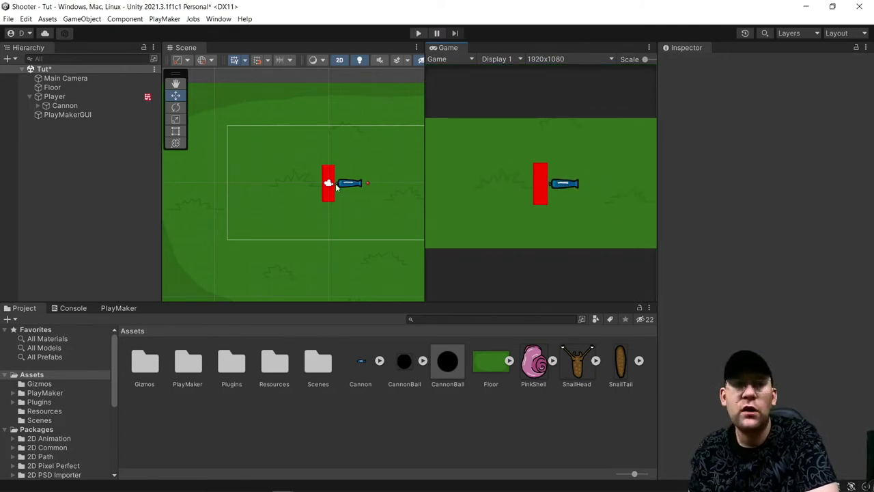
Step: Create a 2D circle sprite at the scene's root level and move it beyond the cannon's muzzle to about X 4.91
left_click(87, 147)
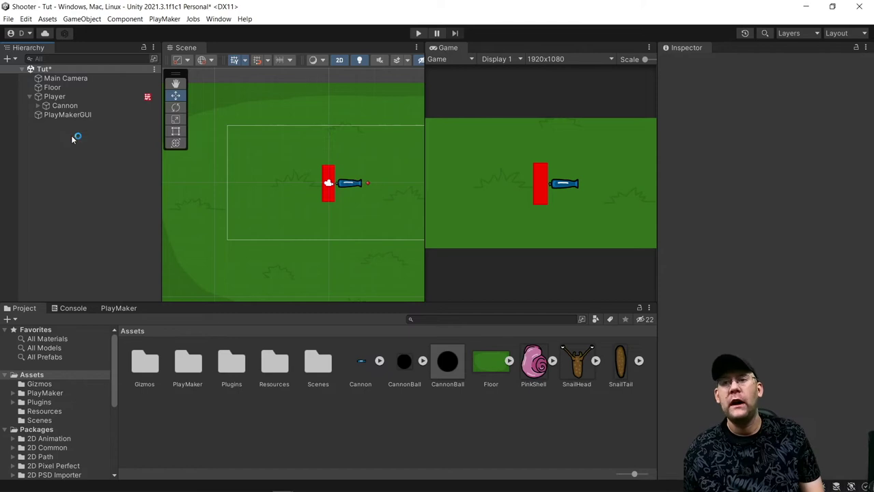
right_click(74, 137)
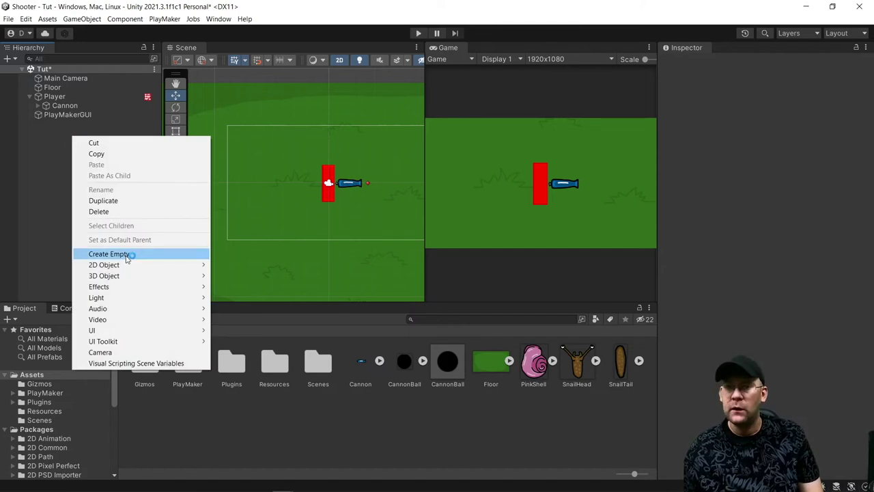
mouse_move(119, 265)
mouse_move(247, 270)
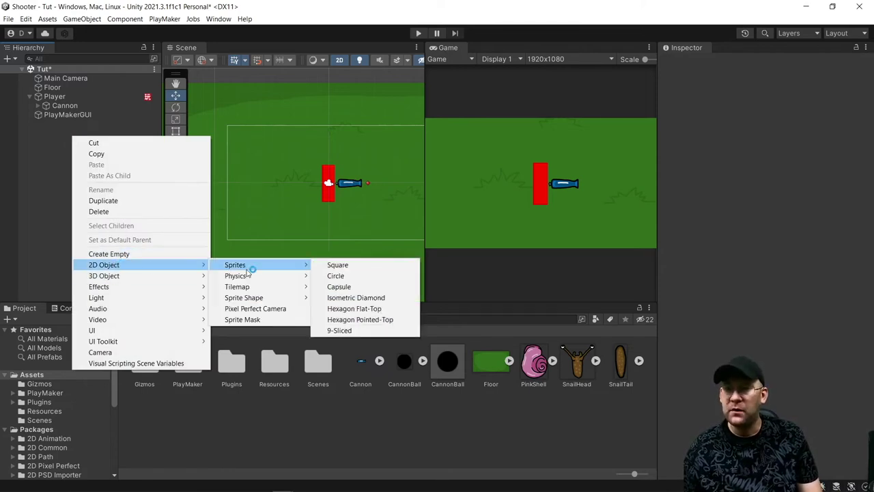
left_click(360, 277)
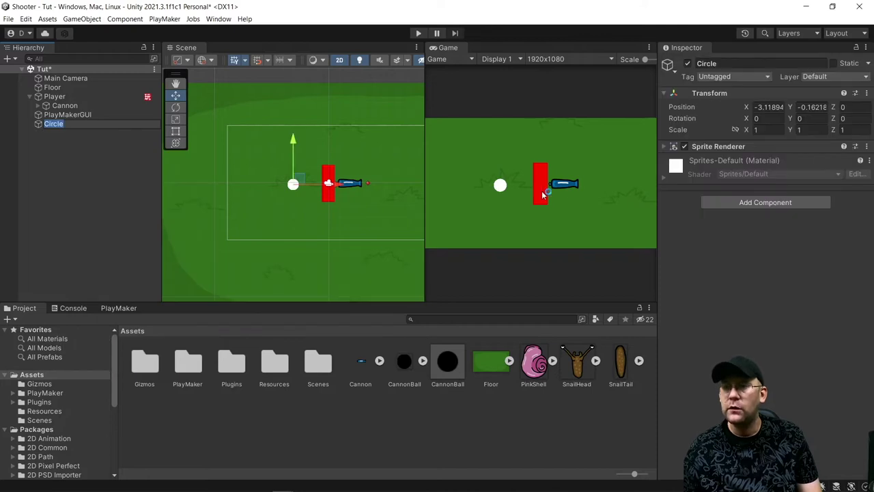
left_click_drag(334, 184, 424, 184)
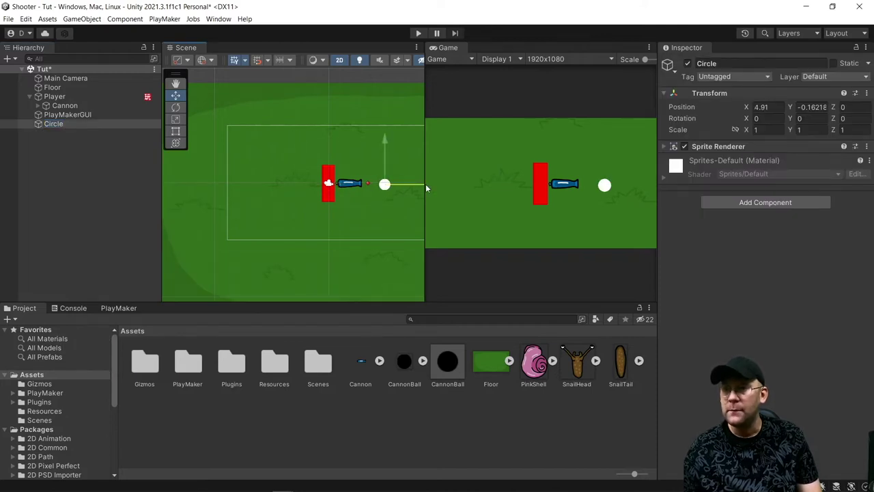
Step: Scale the circle sprite to 0.5 in X and Y
left_click(775, 129)
type("0.5")
key("Tab")
type("0.5")
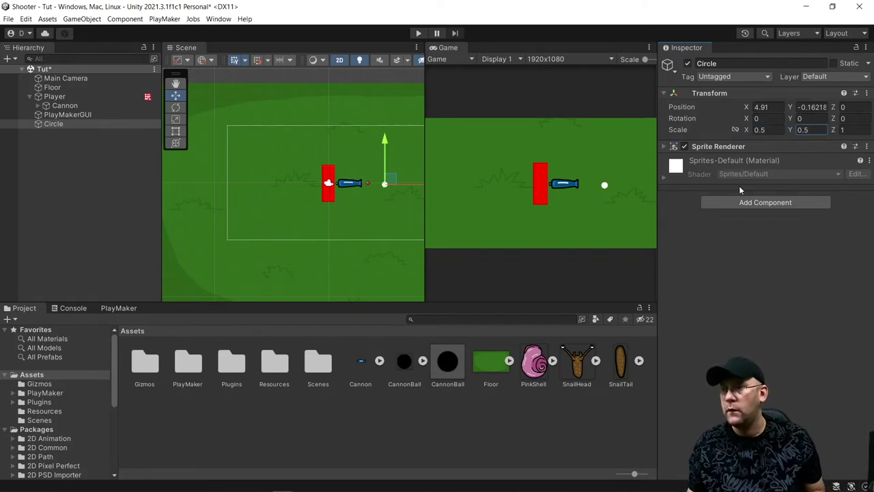
left_click(689, 251)
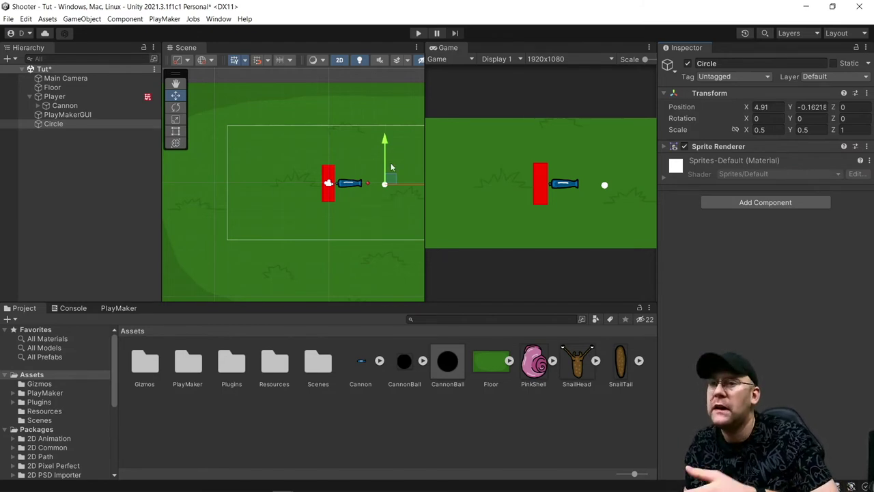
Step: Rename the circle sprite as Crosshair in the hierarchy
left_click(69, 135)
left_click(48, 124)
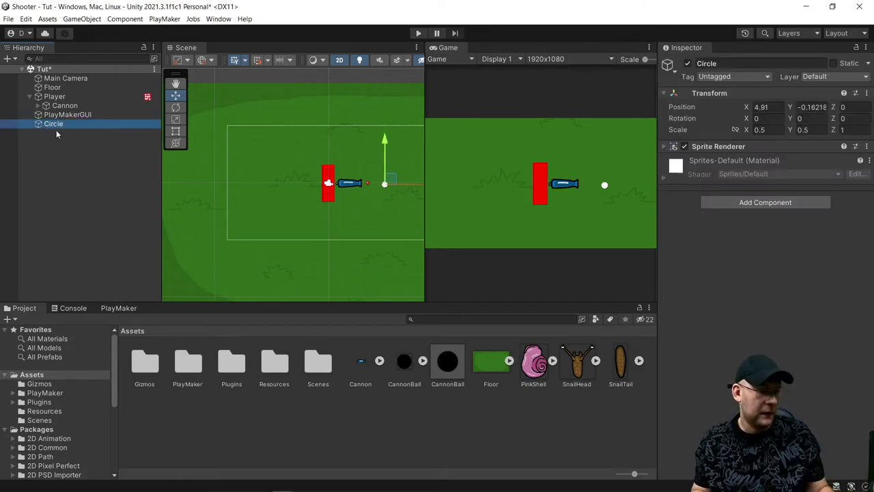
key("F2")
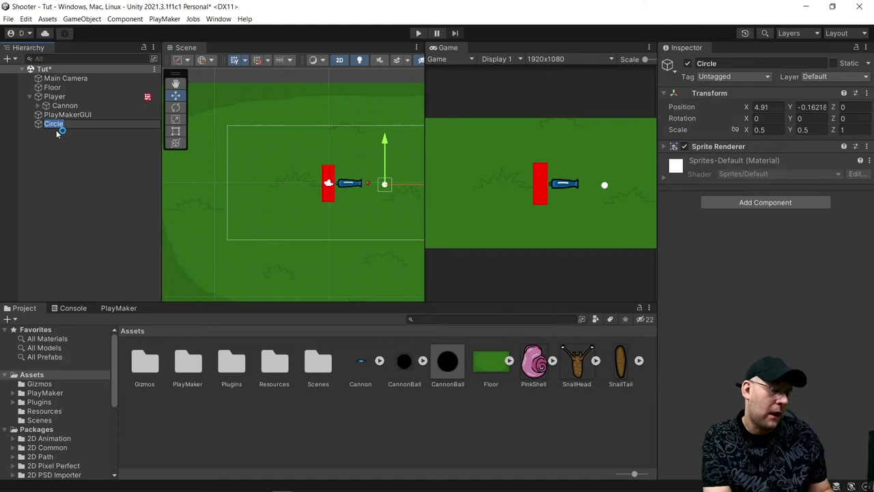
type("Cr")
key("BackSpace")
key("BackSpace")
key("BackSpace")
type("osshair")
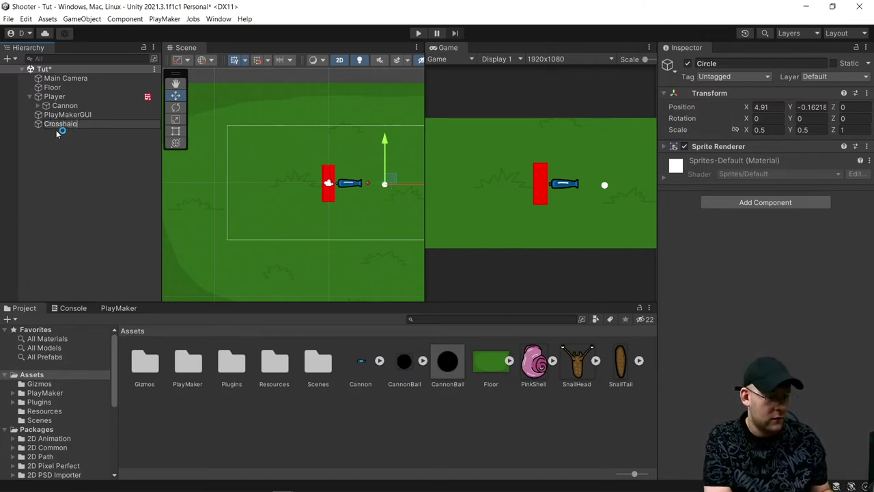
key("Return")
key("F2")
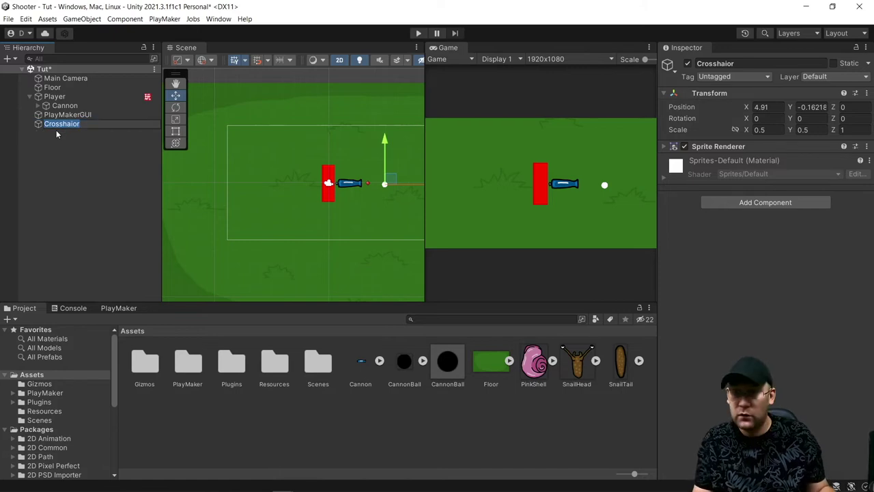
key("End")
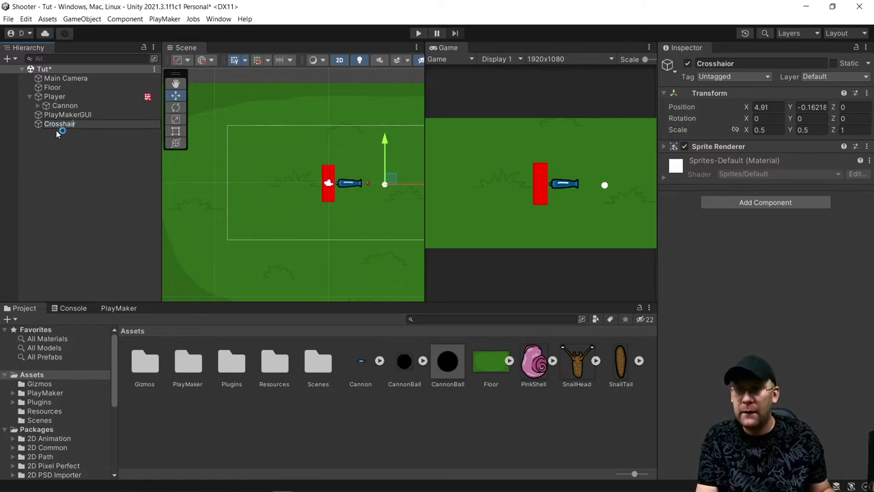
key("Return")
left_click(56, 134)
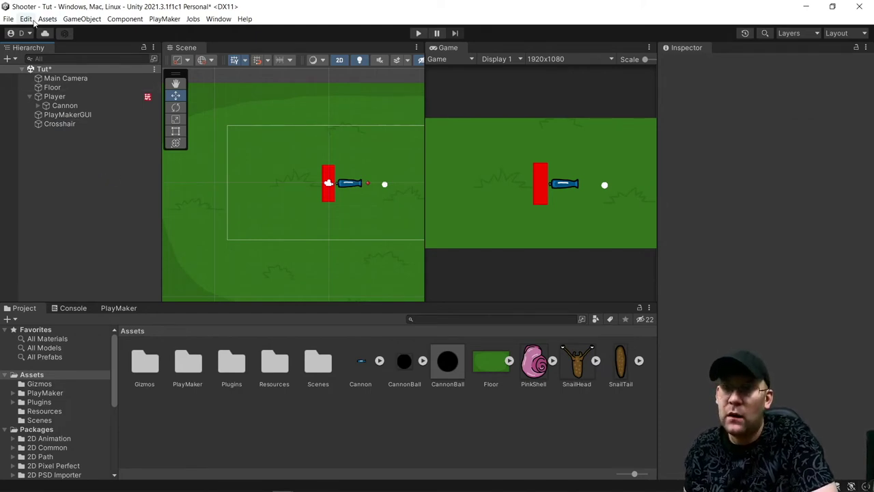
Step: Open the Input Manager in the project settings, and collapse the Horizontal and Vertical2 axes
left_click(26, 19)
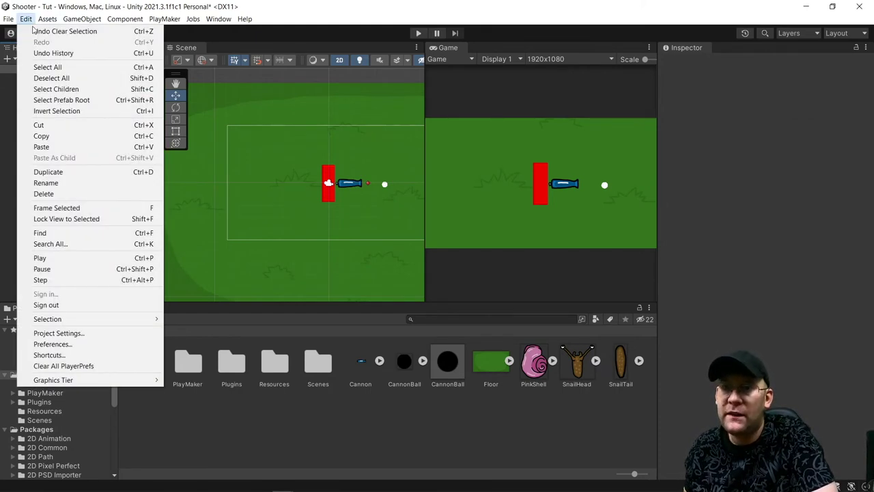
left_click(59, 332)
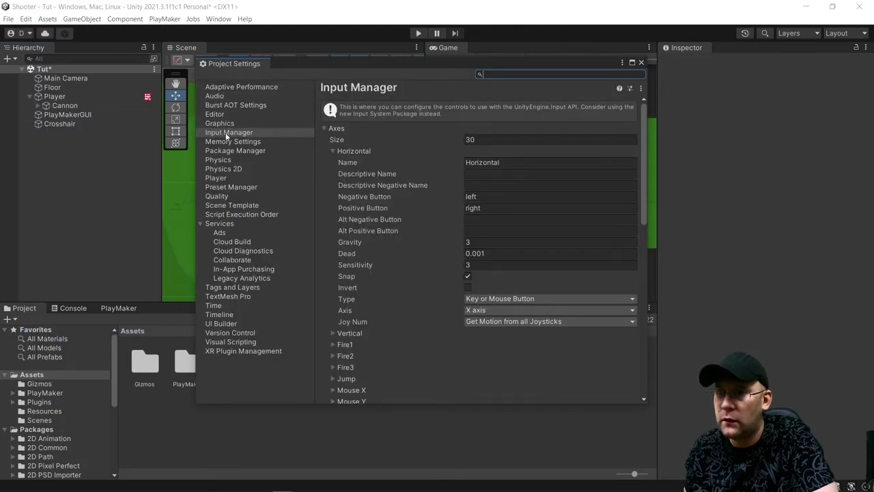
left_click(332, 151)
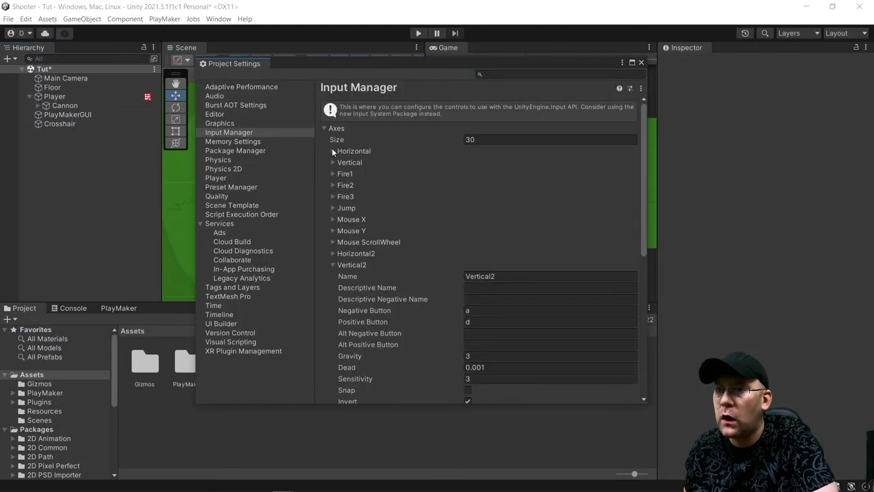
left_click(333, 265)
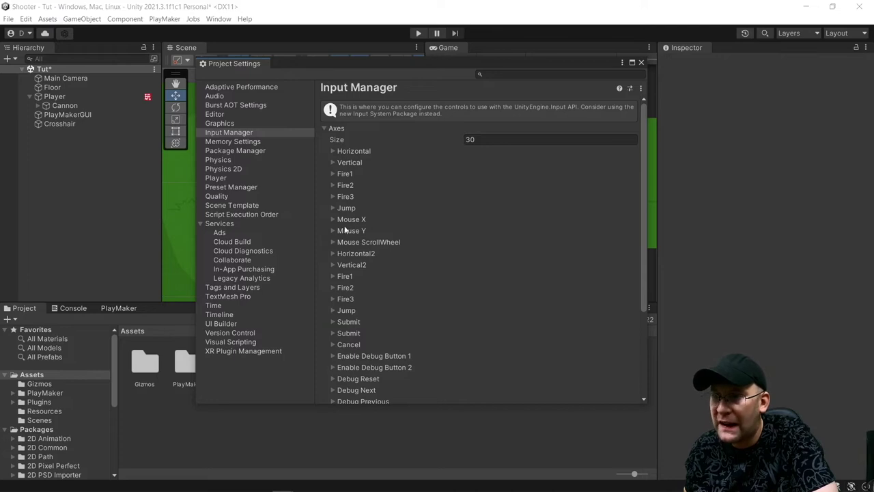
Step: Examine the name, sensitivity, type and axis settings of the Mouse X and Mouse Y inputs
left_click(332, 219)
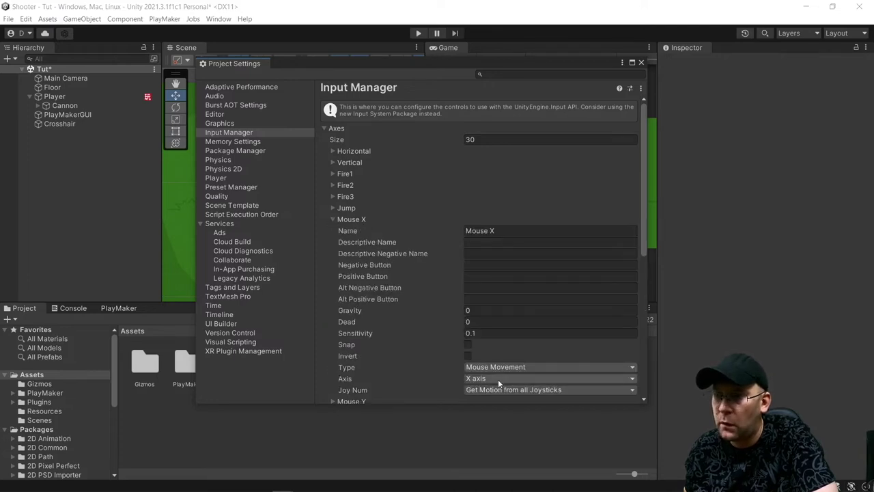
left_click(333, 218)
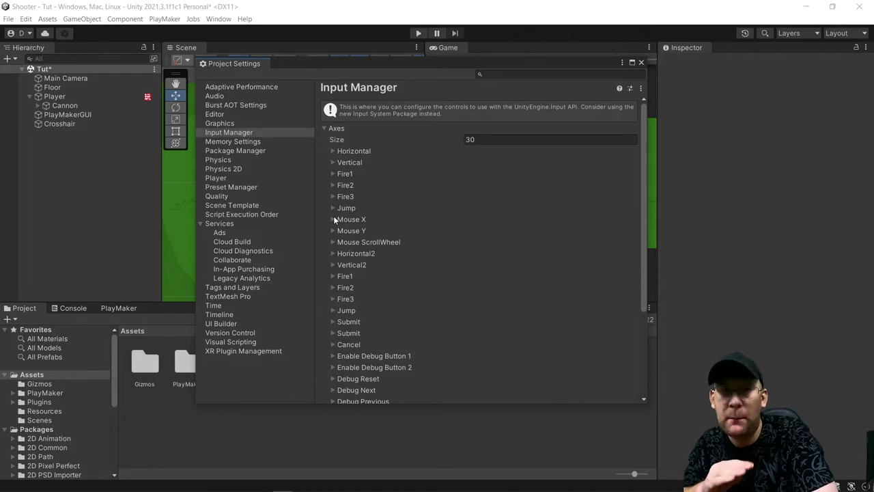
left_click(332, 220)
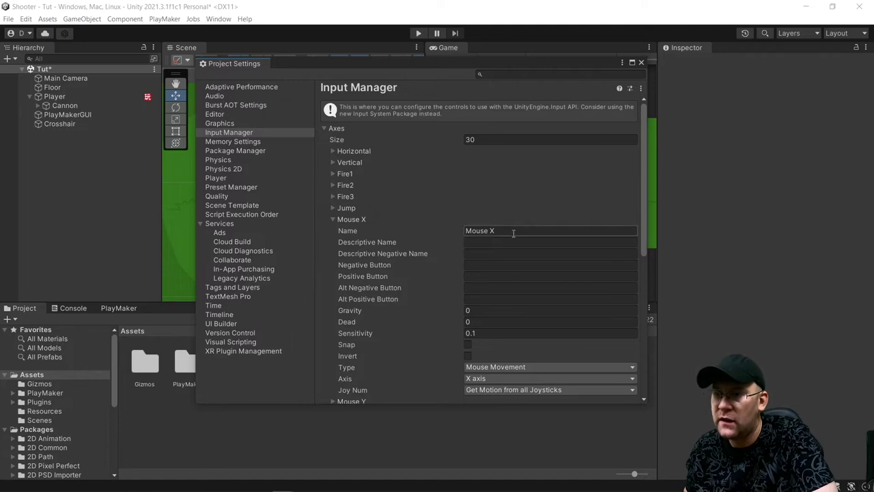
scroll(514, 232, "down", 2)
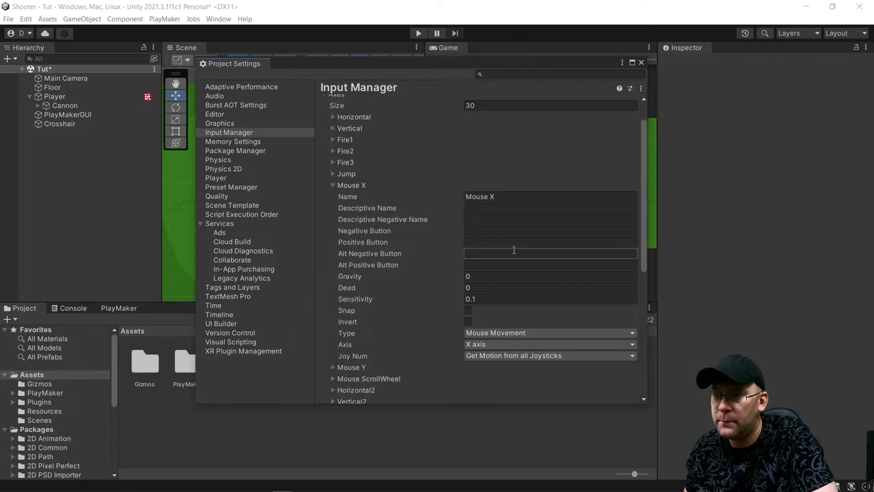
left_click(334, 186)
left_click(334, 196)
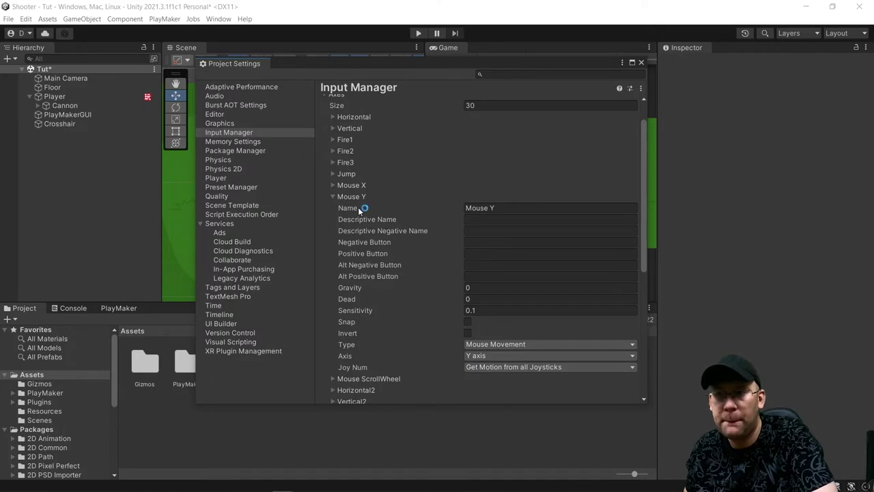
Step: Collapse the Mouse Y axis, close the project settings and select the Crosshair object
left_click(333, 197)
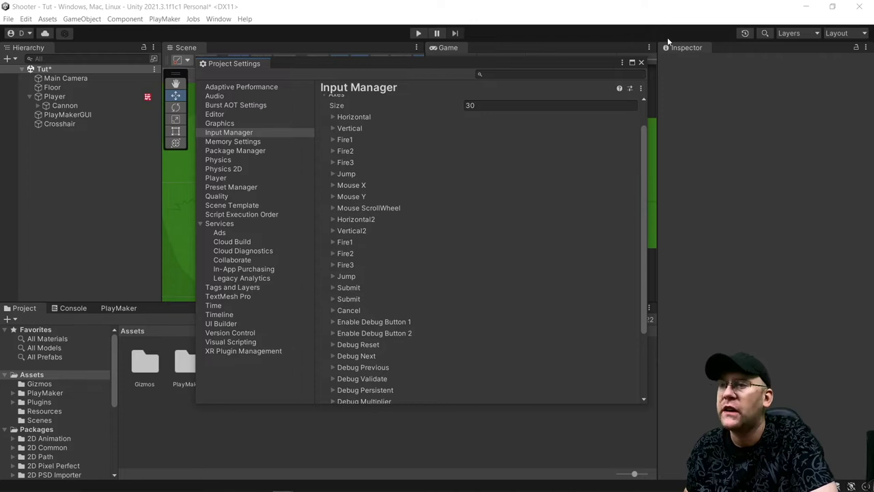
left_click(642, 63)
left_click(60, 124)
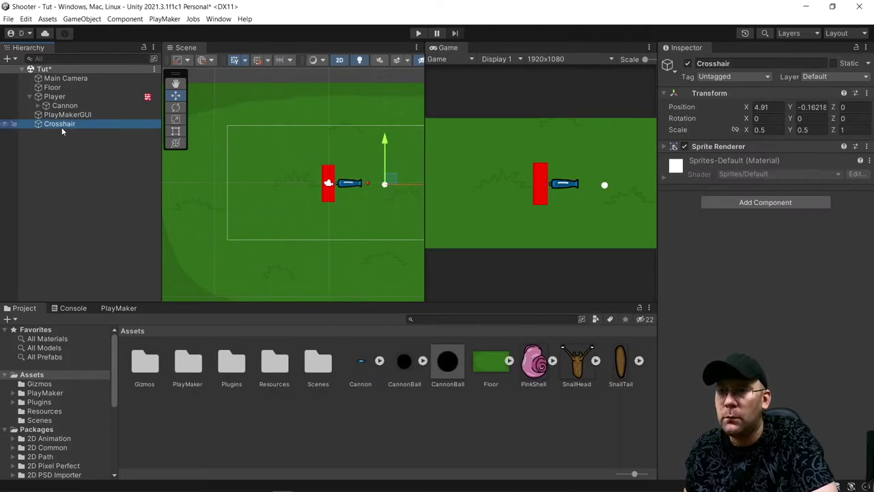
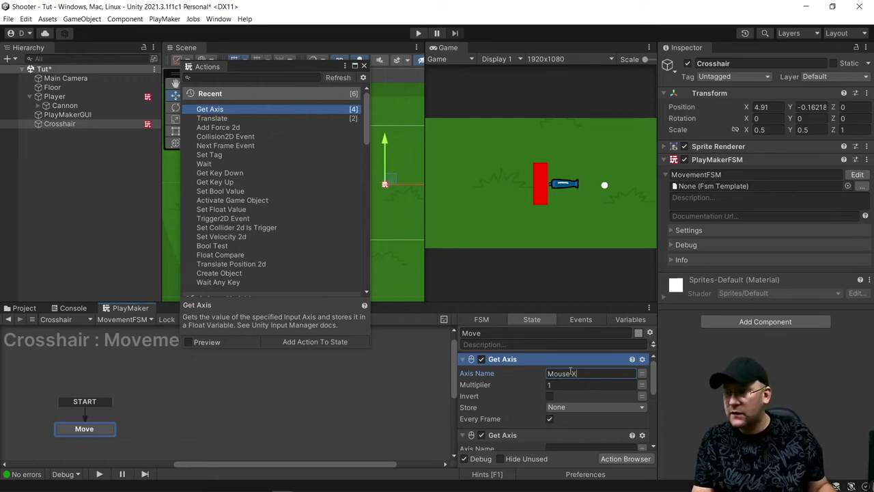
Step: Set the Mouse X Get Axis action's multiplier to 5 and store its value in a new global variable MouseX
left_click(576, 386)
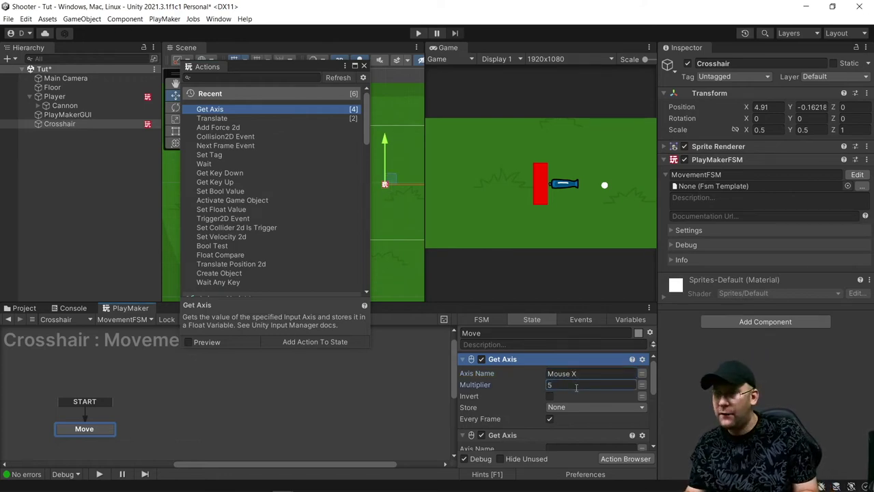
left_click(564, 409)
left_click(571, 454)
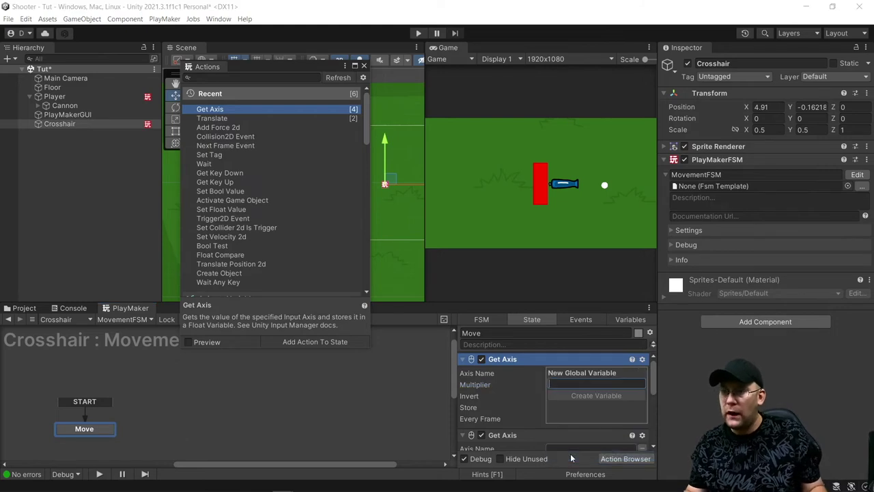
type("MouseX")
key("Return")
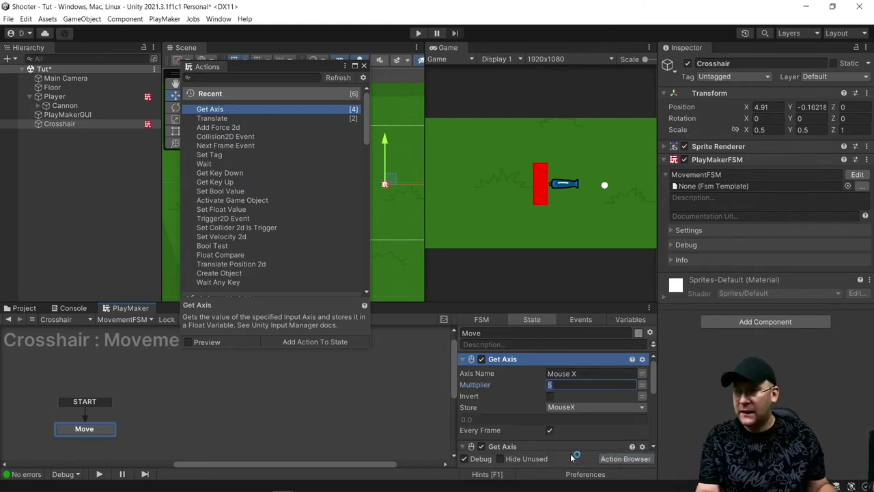
Step: Set the second Get Axis action to axis Mouse Y with multiplier 5, storing its value in a new global variable MouseY
scroll(556, 410, "down", 1)
left_click(558, 426)
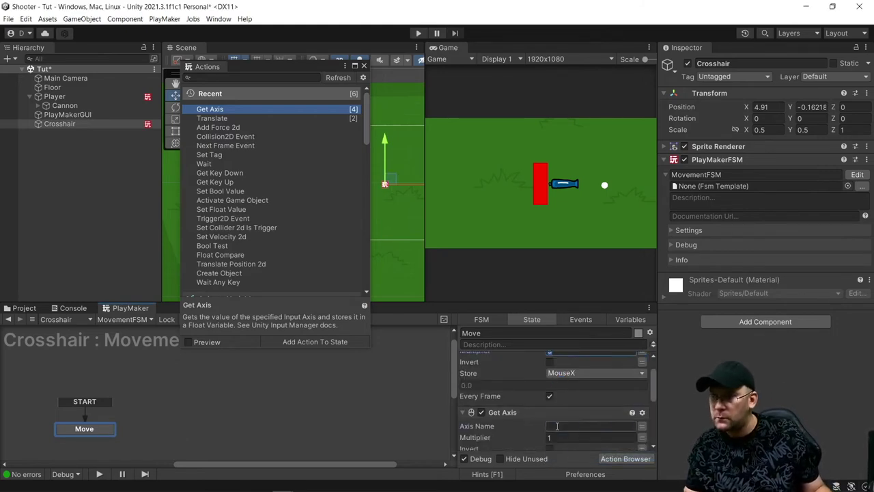
type("Mouse Y")
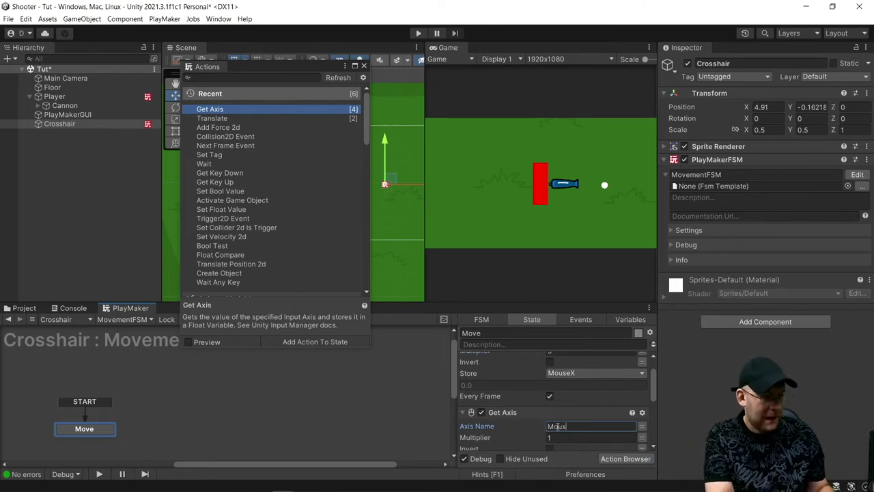
left_click(559, 438)
type("5")
scroll(562, 441, "down", 1)
left_click(567, 425)
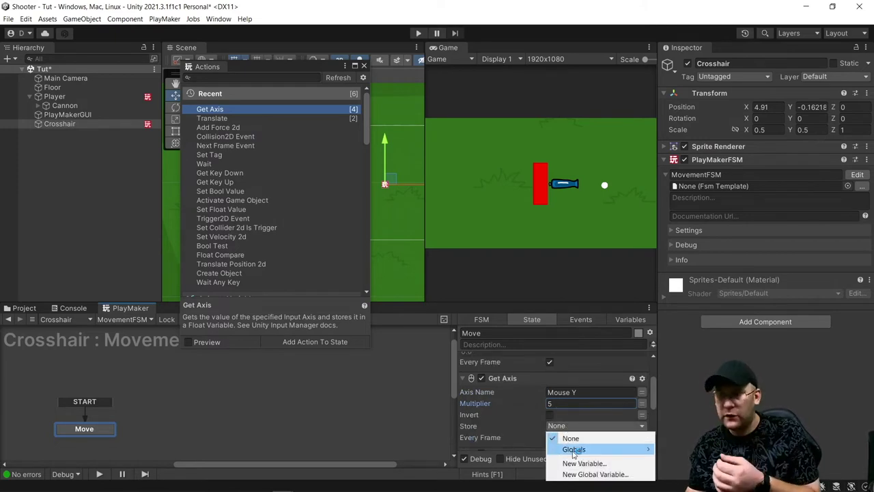
left_click(574, 474)
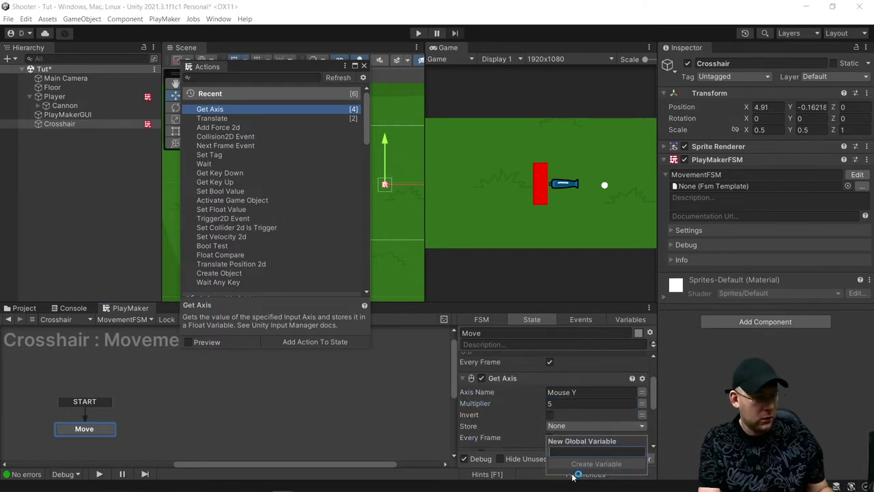
type("MouseY")
key("Return")
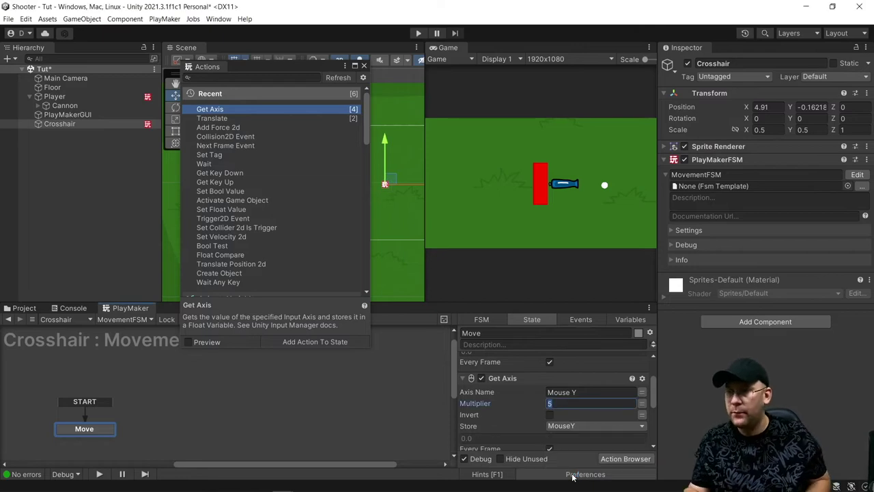
Step: Collapse both Get Axis actions and assign the globals MouseX and MouseY to the Translate action's X and Y
left_click(463, 360)
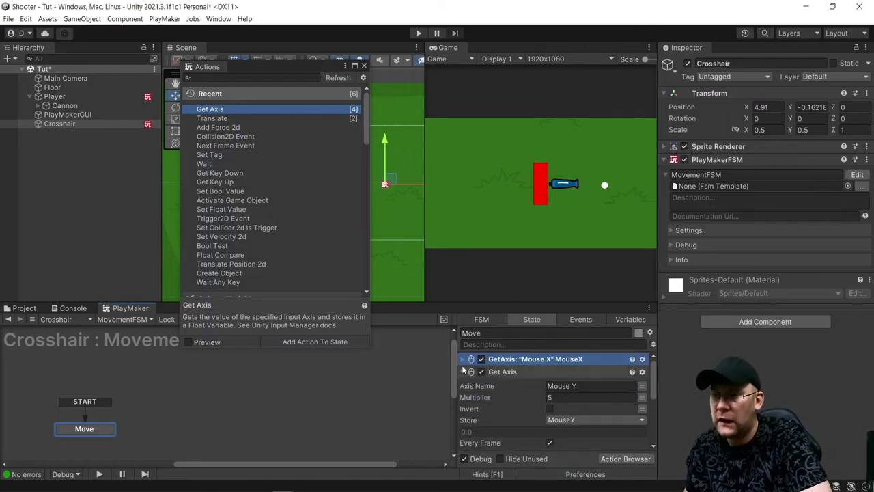
left_click(463, 372)
left_click(463, 371)
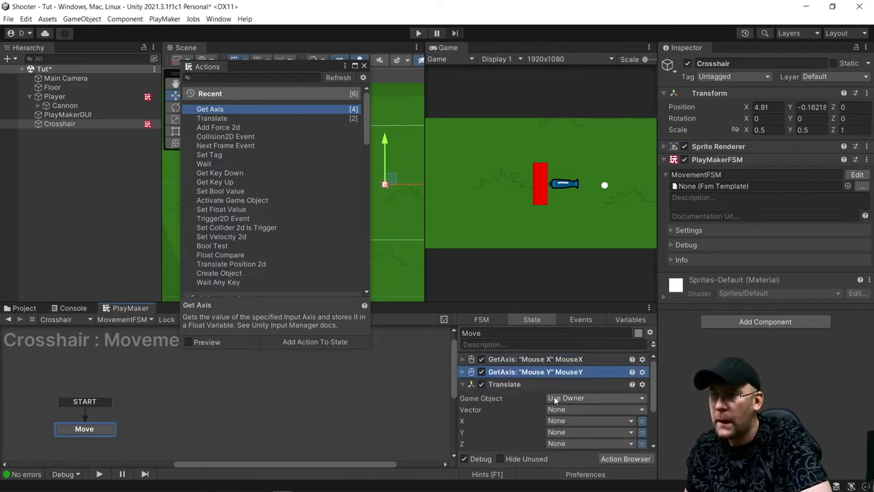
scroll(555, 396, "down", 2)
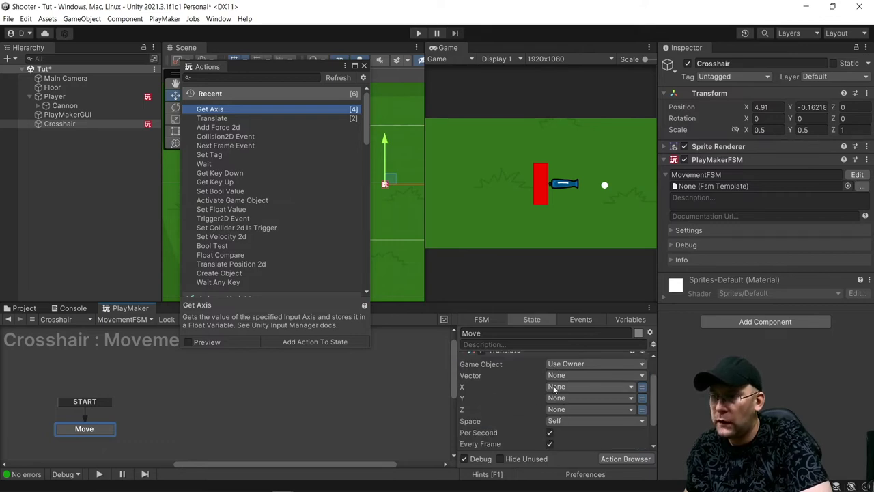
left_click(556, 387)
mouse_move(573, 410)
left_click(673, 409)
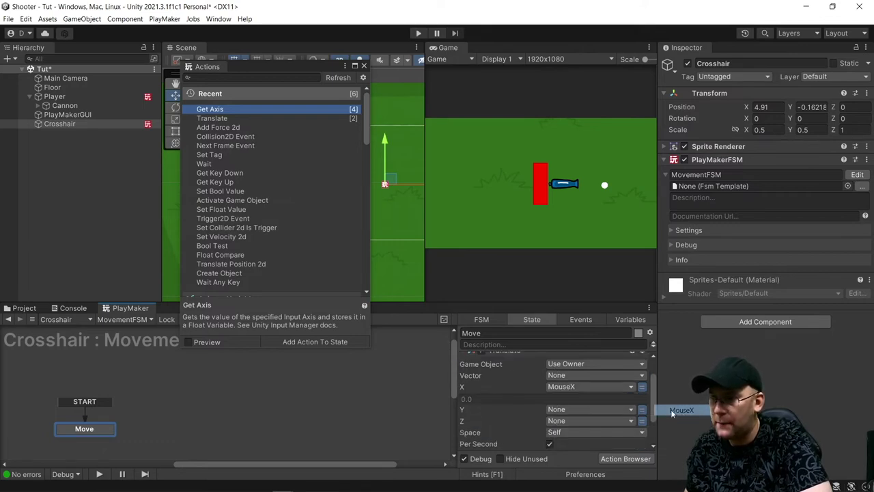
left_click(591, 409)
mouse_move(588, 433)
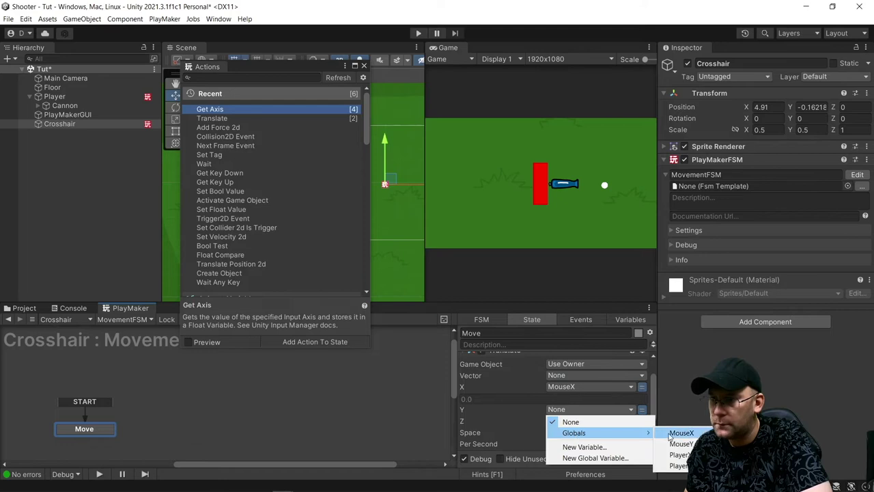
left_click(681, 444)
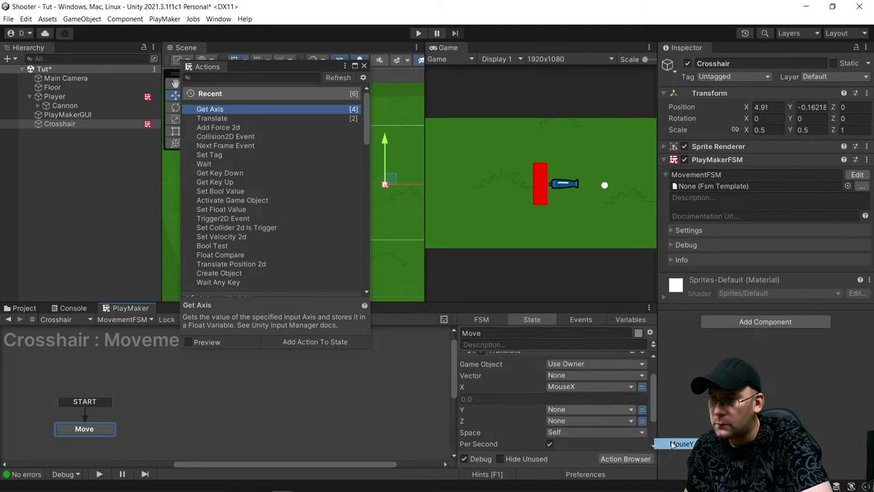
left_click(364, 67)
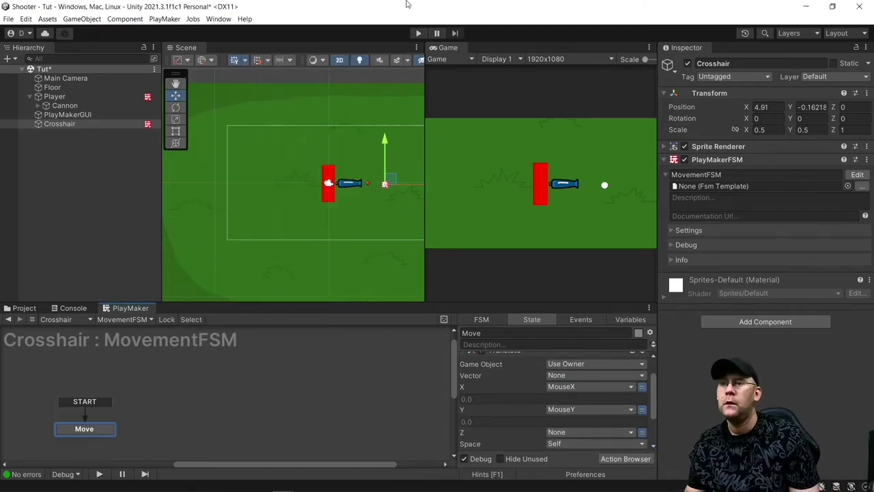
Step: Play-test the scene to check the Crosshair's mouse movement, framing the Crosshair in the scene view, and stop the test
left_click(418, 33)
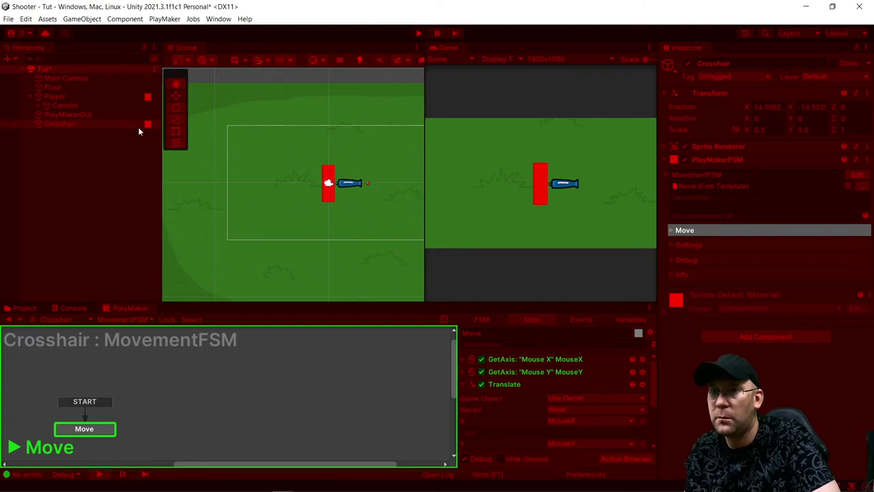
double_click(63, 124)
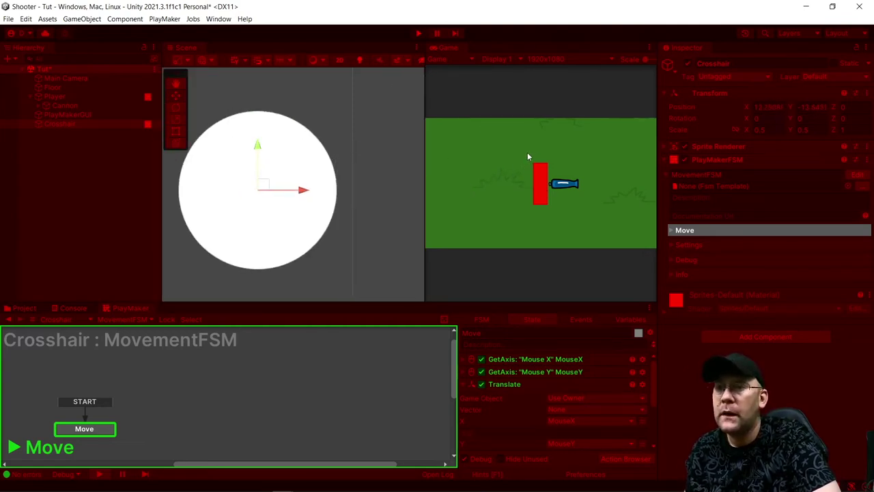
left_click(419, 32)
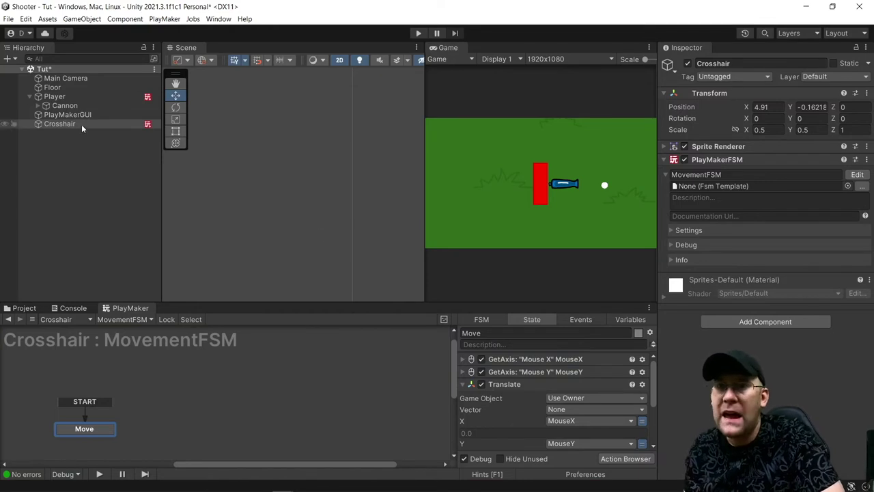
Step: Add a PlayMaker FSM to the Cannon, naming the FSM AimFSM and its first state Aim
left_click(74, 105)
right_click(93, 374)
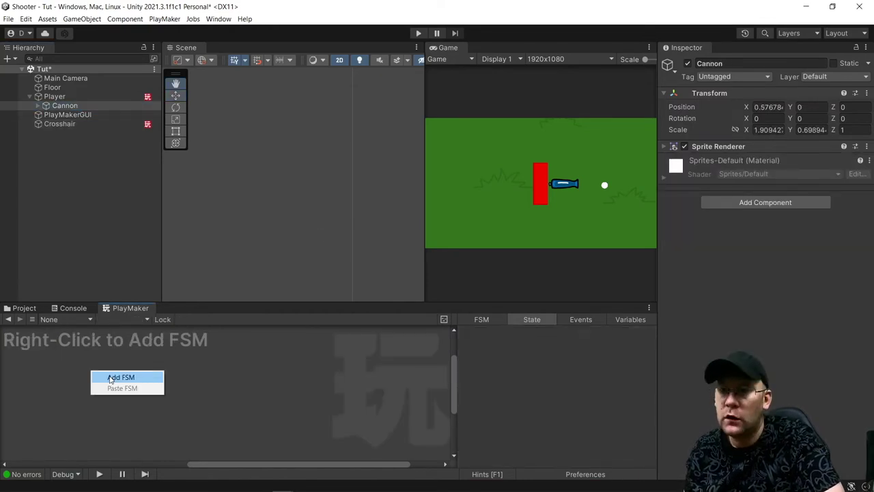
left_click(110, 379)
left_click(500, 333)
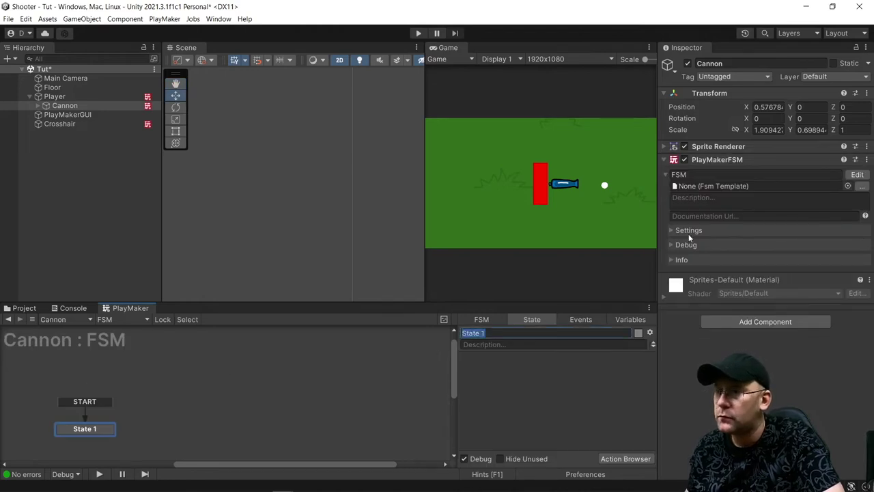
left_click(704, 173)
left_click(703, 174)
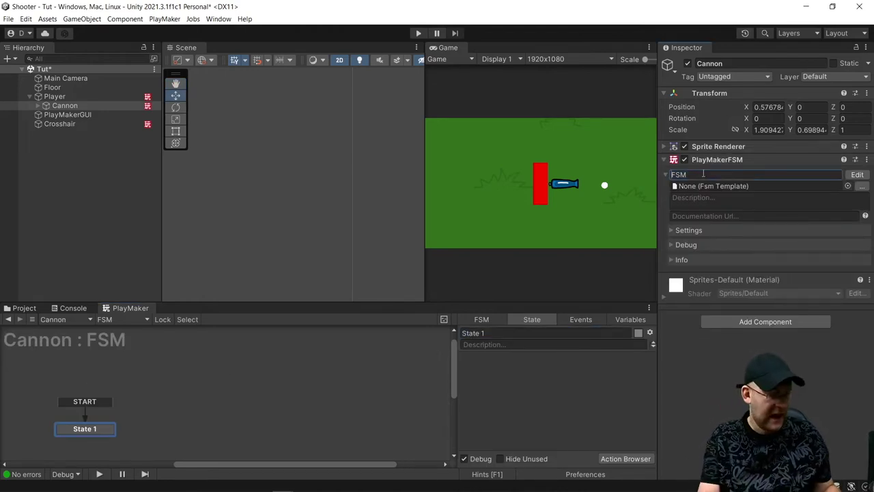
key("Return")
left_click(525, 333)
type("Aim")
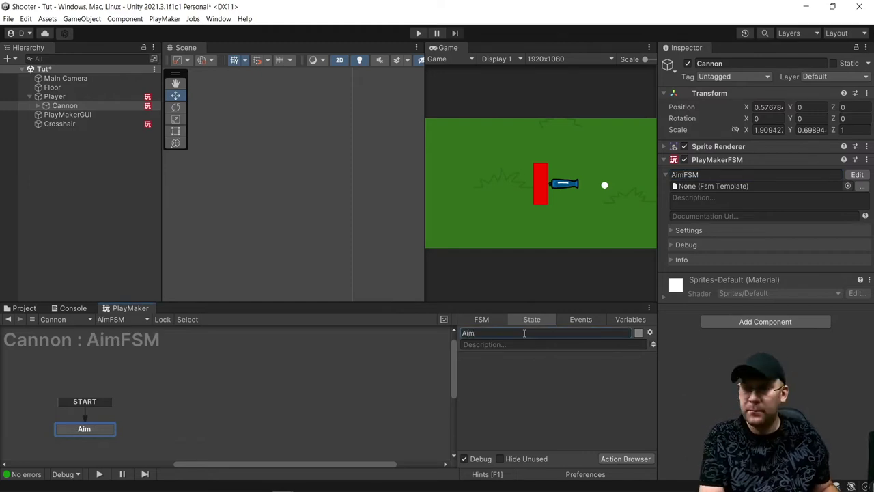
Step: Search the actions for "look", add Look At 2d to the Aim state, and close the action browser
left_click(616, 459)
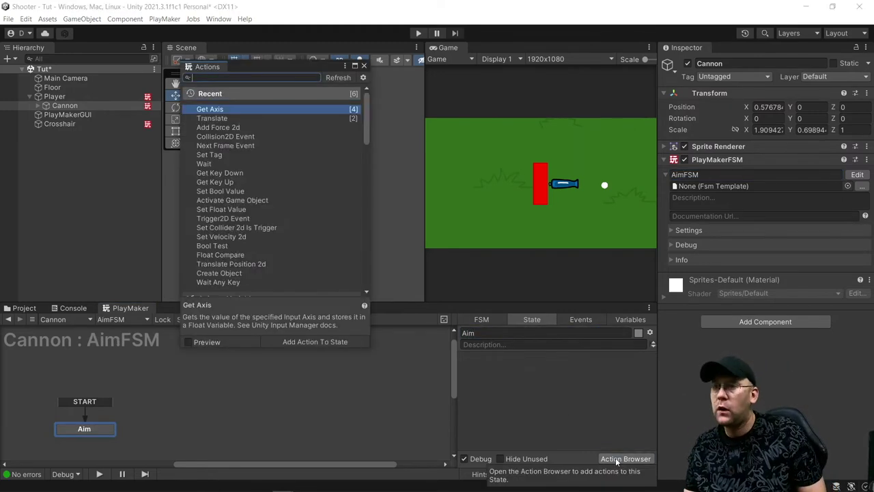
type("loio")
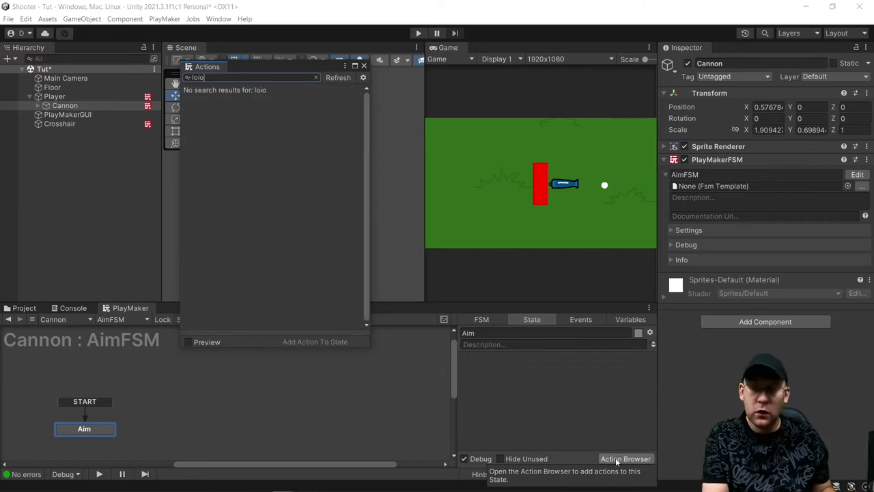
key("BackSpace")
key("BackSpace")
key("BackSpace")
type("ok")
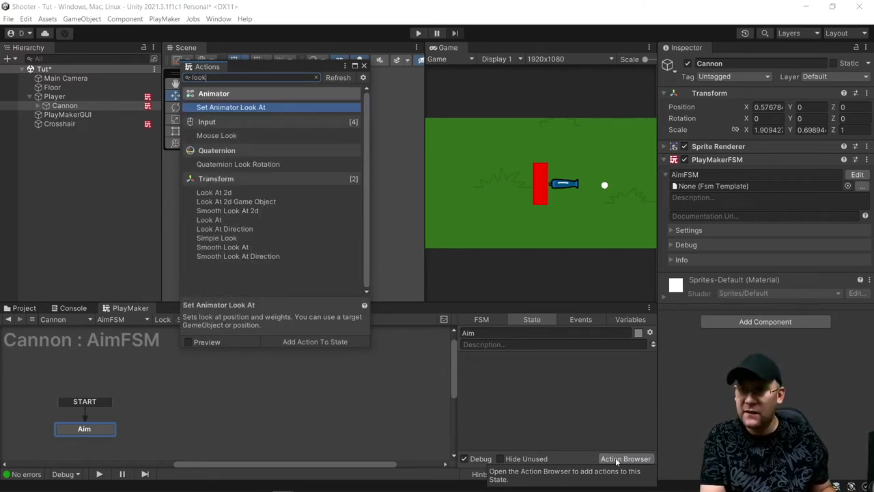
double_click(227, 193)
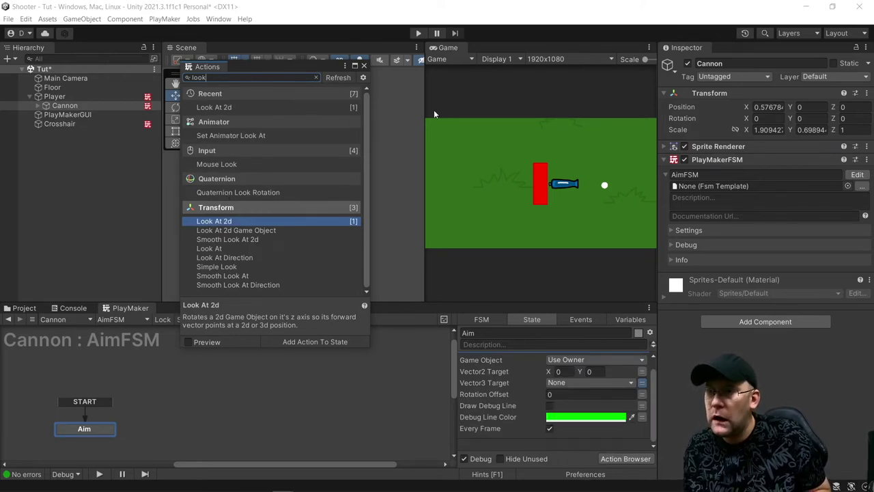
left_click(366, 66)
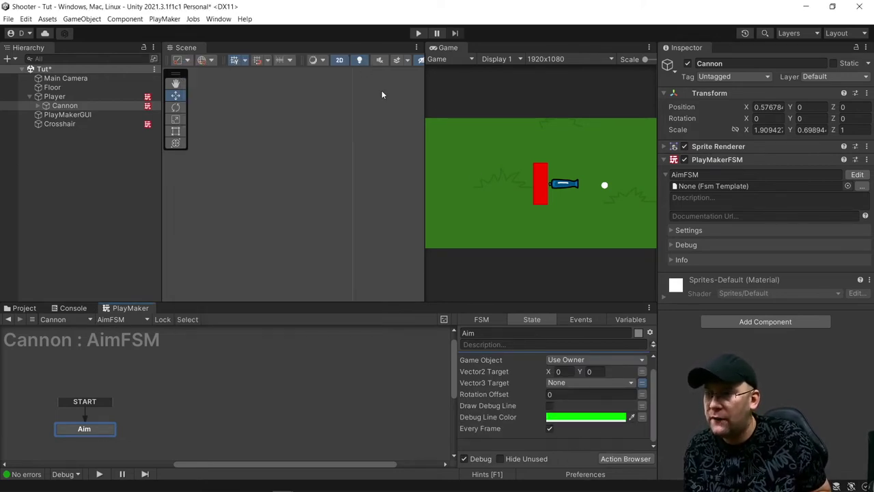
Step: Enable Draw Debug Line on the Look At 2d action and check its Vector2 and Vector3 Target settings
left_click(550, 406)
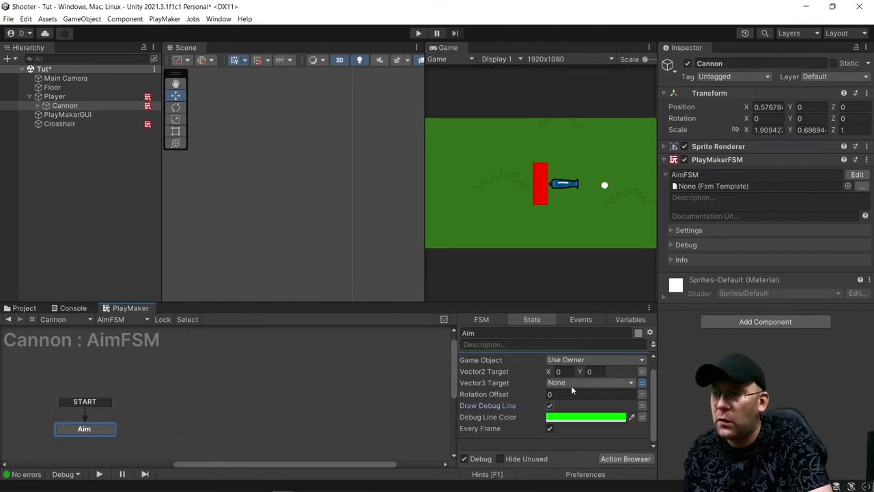
scroll(600, 356, "up", 1)
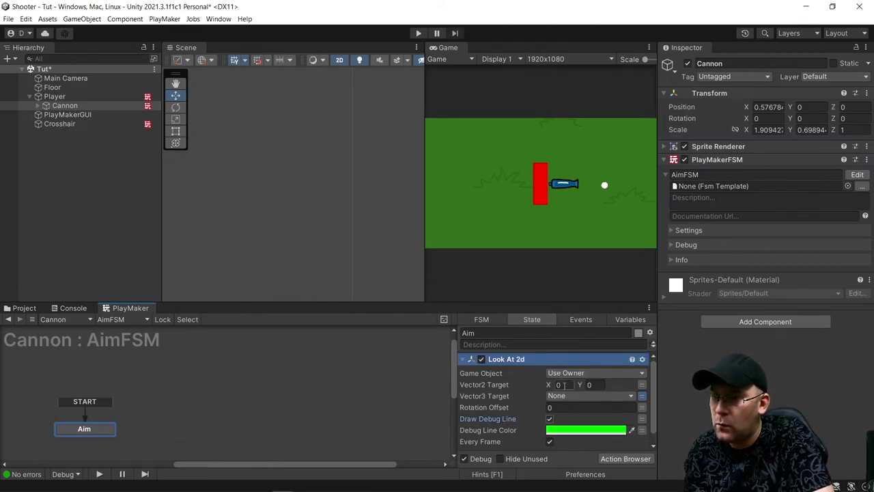
left_click(629, 399)
left_click(487, 388)
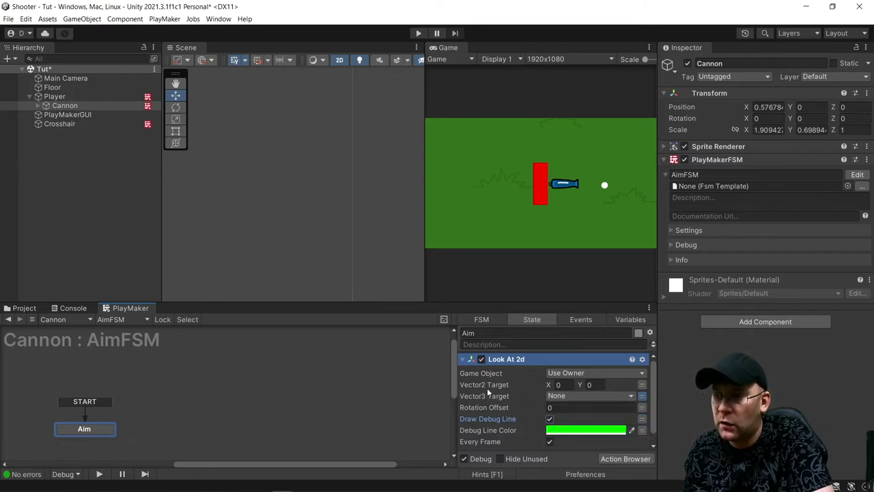
mouse_move(467, 399)
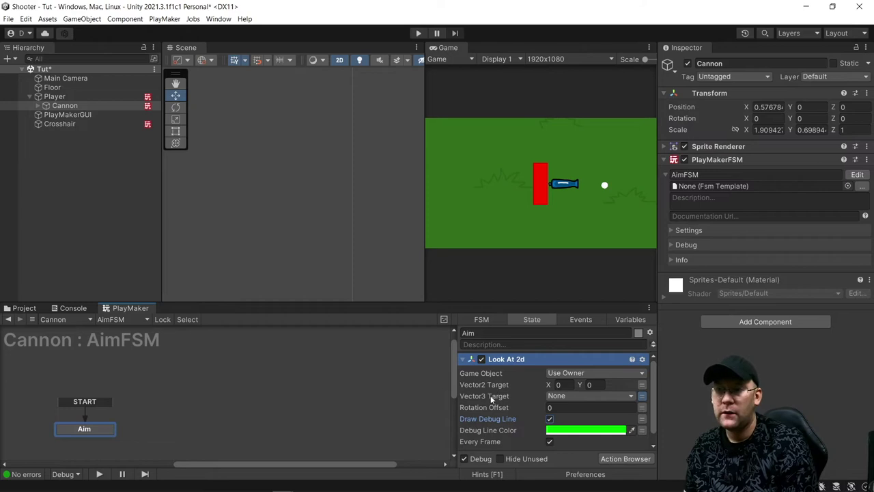
Step: Add a second PlayMaker FSM to the Crosshair
left_click(56, 124)
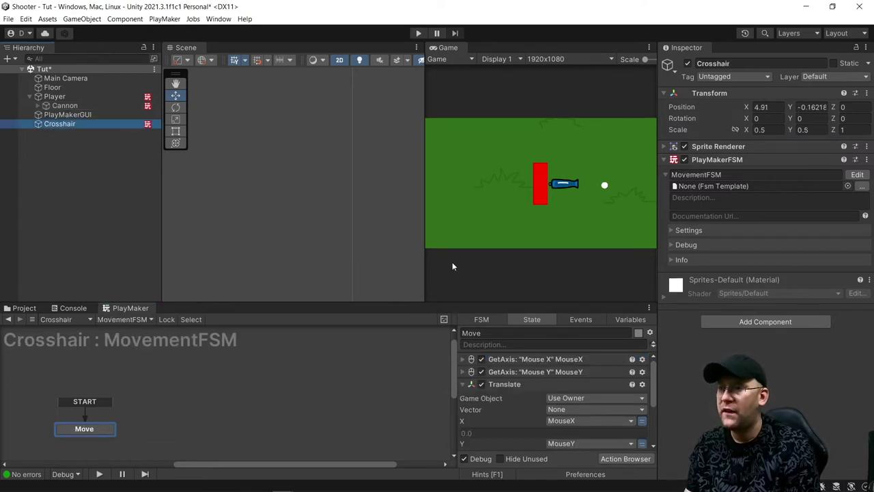
left_click(127, 317)
mouse_move(136, 344)
left_click(221, 345)
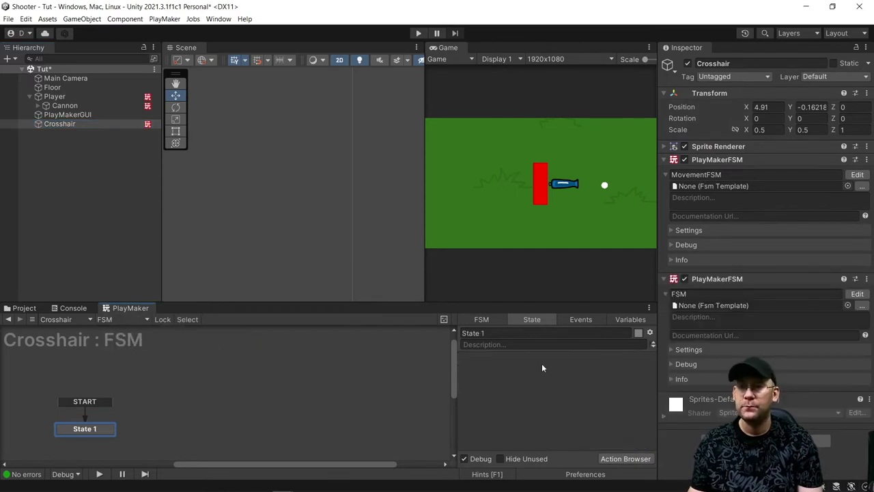
Step: Search the actions for "Get pos" and add Get Position 2d to the first state of the Crosshair's new FSM
left_click(625, 459)
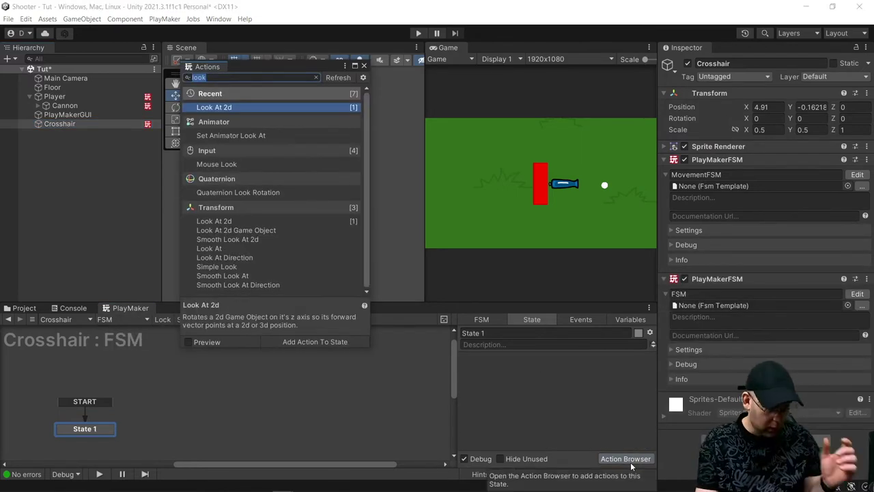
type("G")
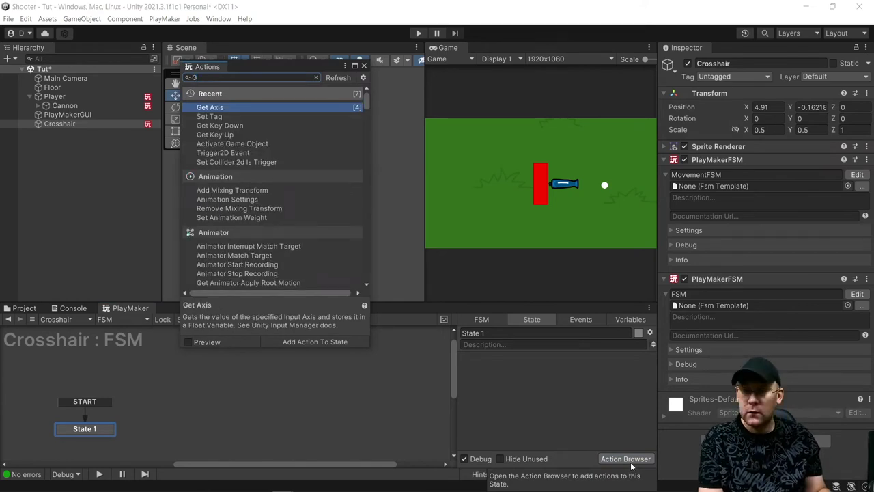
type("et po")
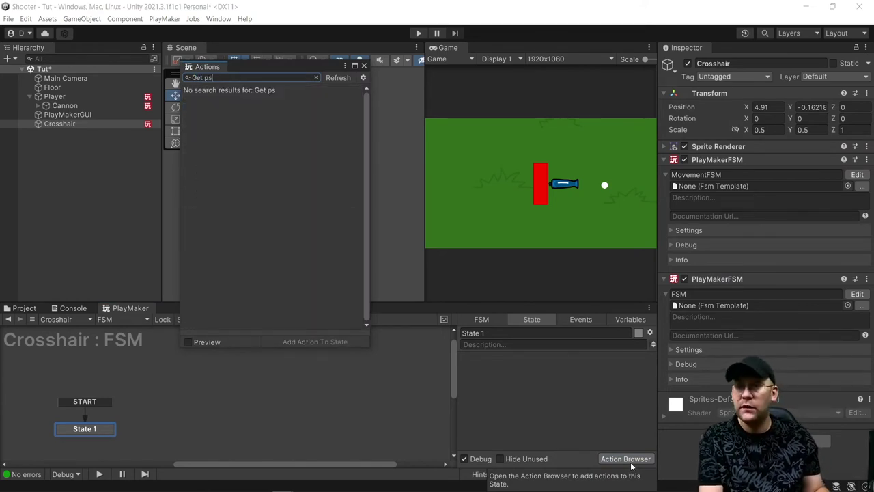
type("s")
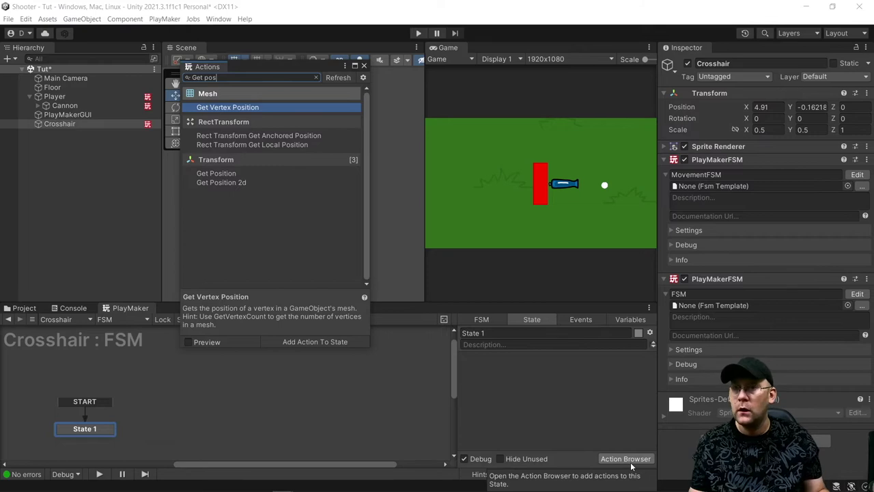
double_click(250, 183)
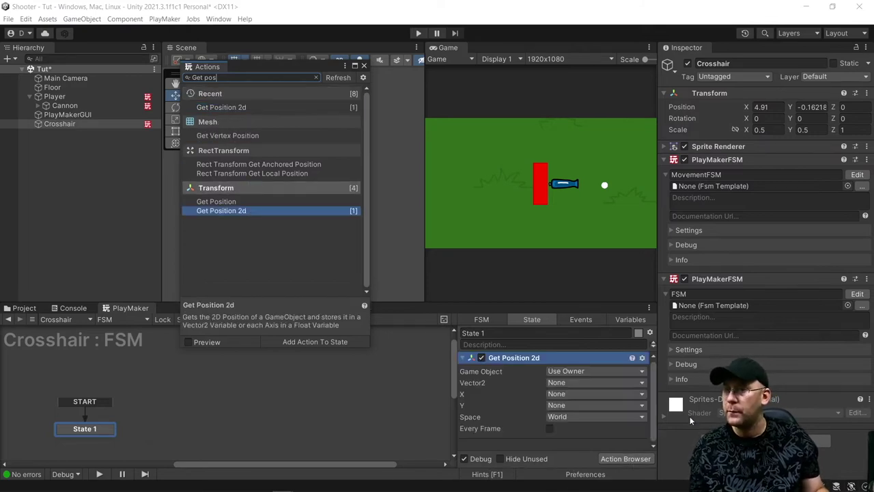
Step: Rename the state GetPOS and the Crosshair's new FSM GetPOSFSM
left_click(533, 333)
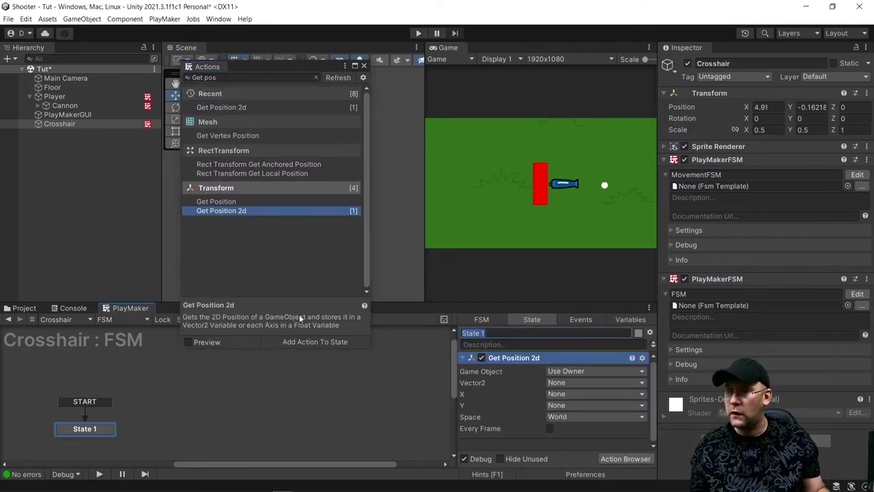
type("GetPOS")
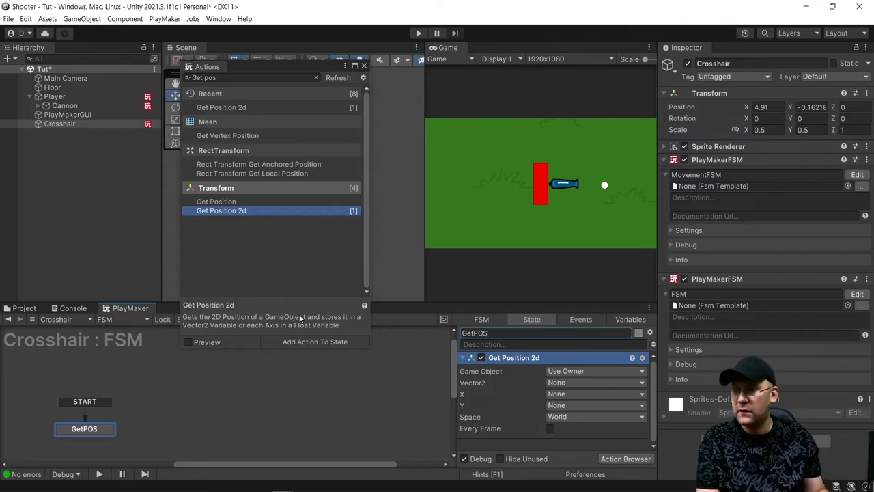
left_click(798, 292)
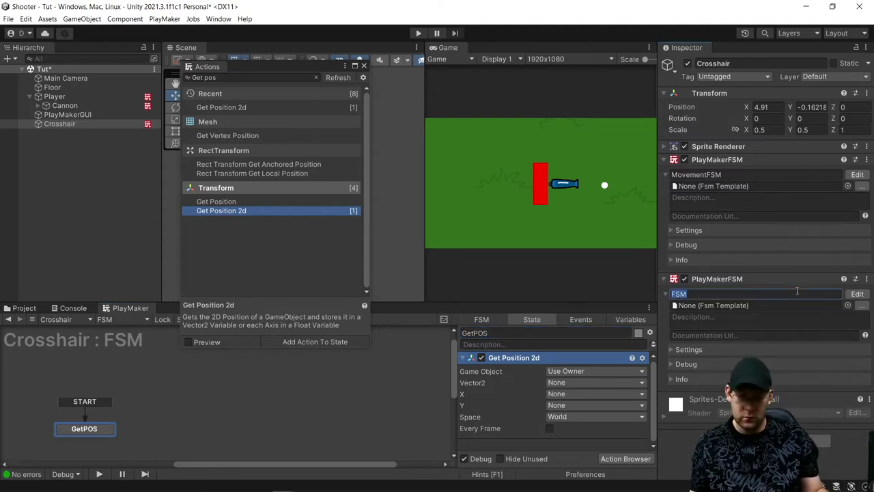
type("GetPOS")
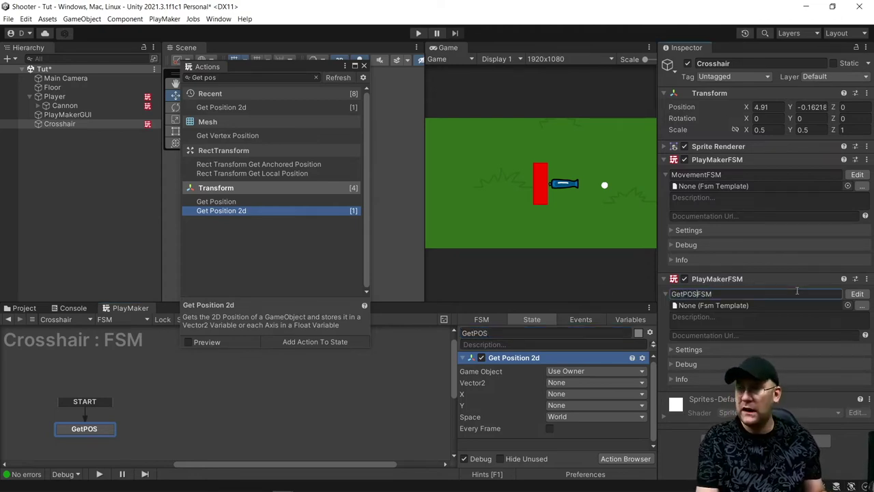
key("Return")
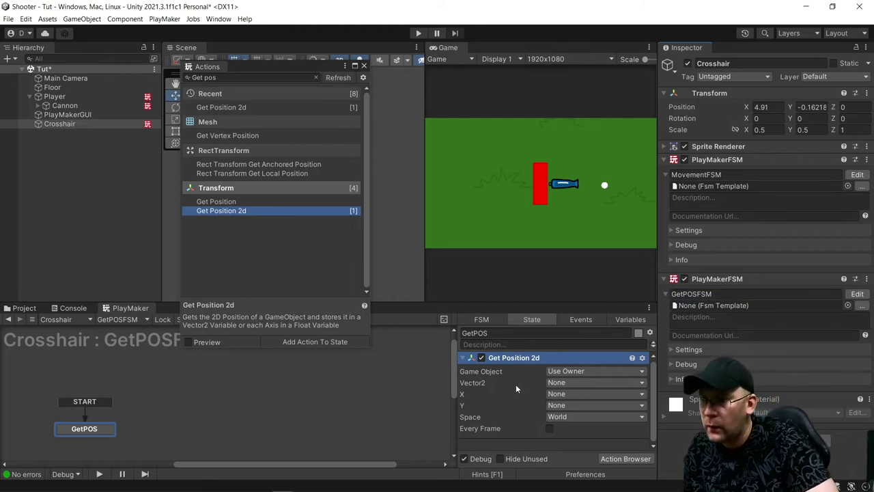
Step: Store the Get Position 2d Vector2 in a new global variable CrosshairPOS, enable Every Frame, and close the action browser
left_click(565, 381)
left_click(572, 420)
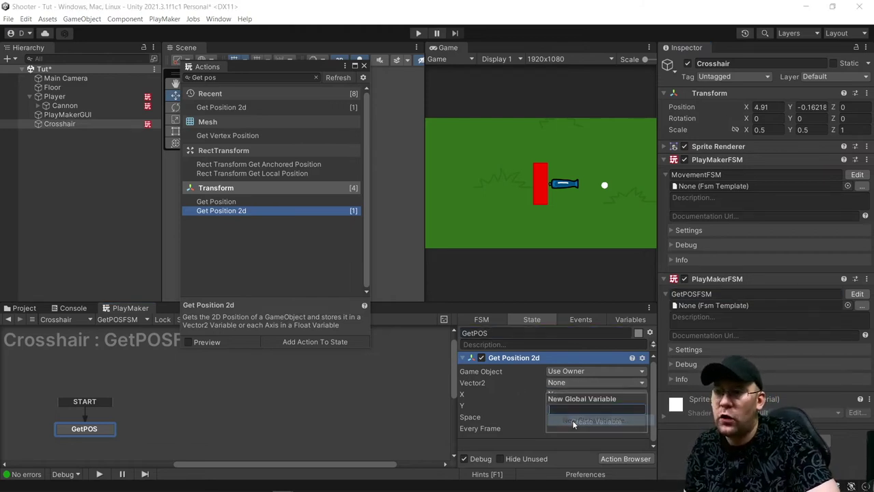
type("CrosshairPOS")
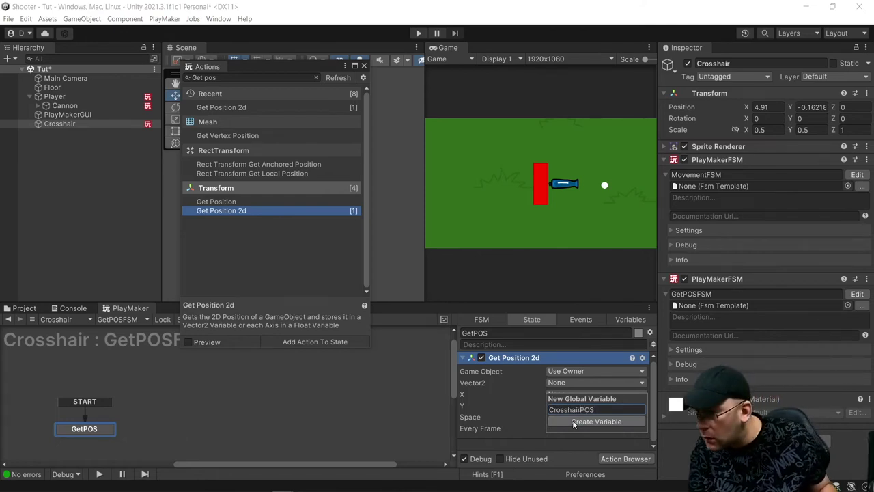
left_click(573, 420)
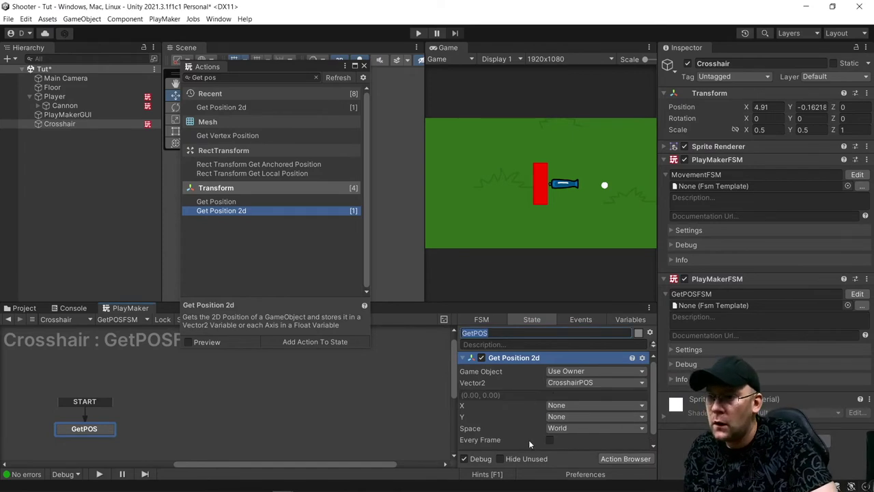
left_click(550, 440)
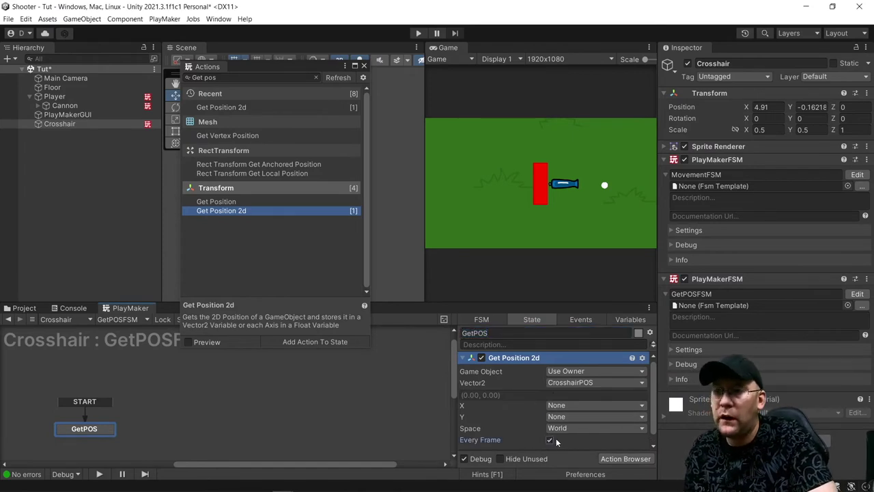
left_click(364, 66)
Step: Set the Vector2 Target of the Cannon's Look At 2d action to the global variable CrosshairPOS
left_click(66, 106)
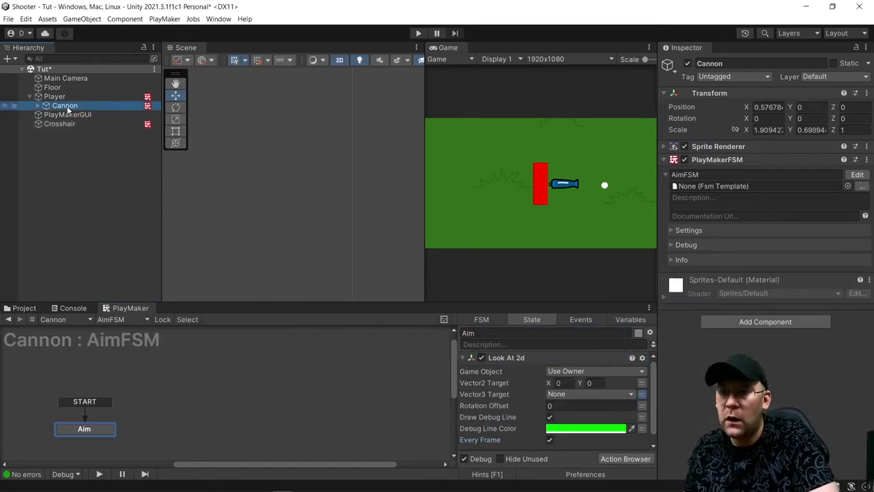
left_click(642, 383)
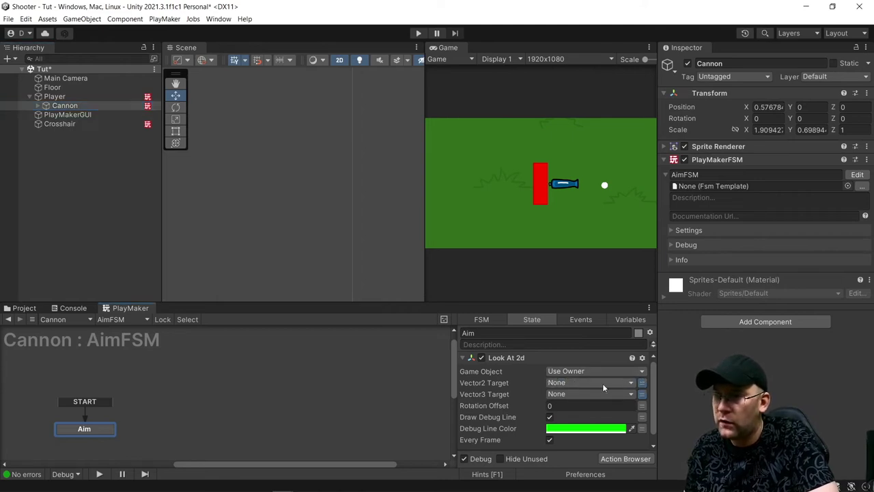
left_click(551, 384)
mouse_move(654, 406)
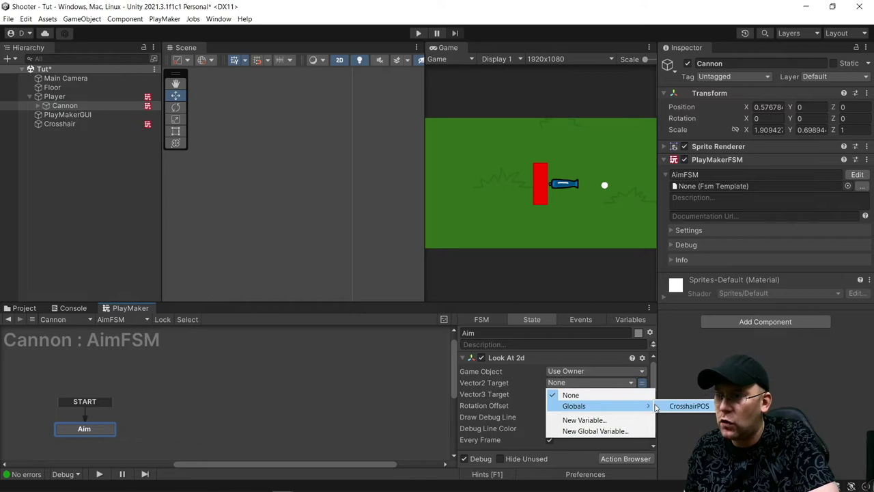
left_click(687, 406)
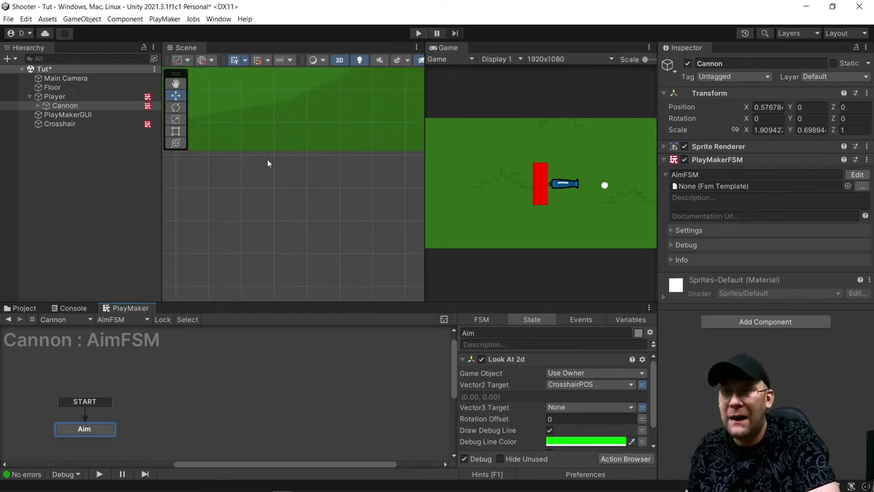
Step: Frame the Cannon in the scene view, play-test how it aims at the Crosshair, and stop the test
scroll(263, 161, "down", 3)
middle_click_drag(262, 161, 303, 186)
key("f")
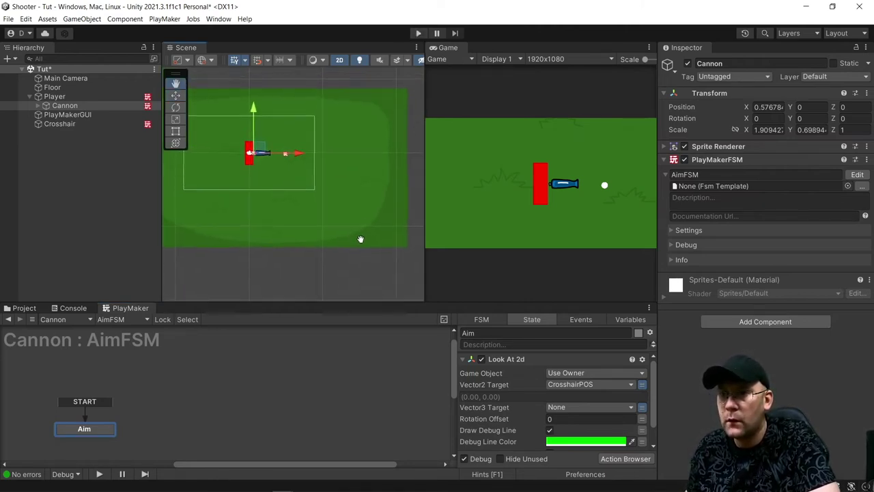
left_click(419, 33)
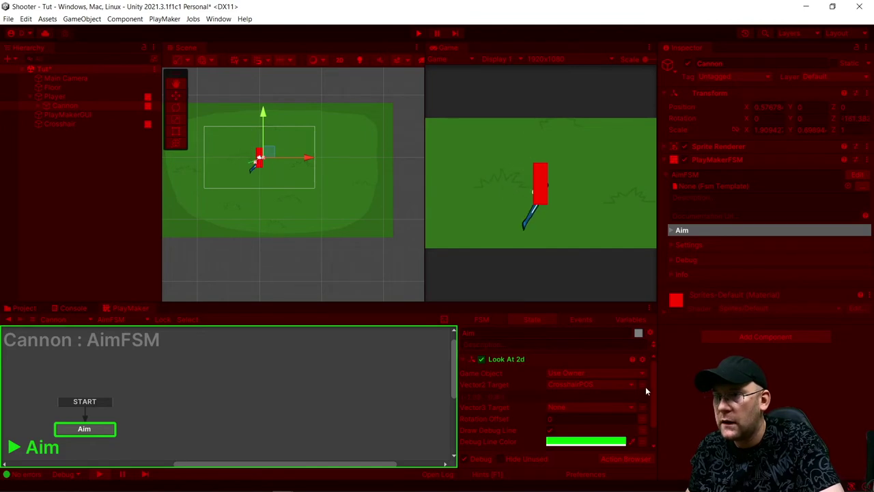
left_click(419, 33)
Step: Move the Cannon out of the Player to the scene's root level and add a second FSM to it named PlayerFollowFSM
left_click(73, 107)
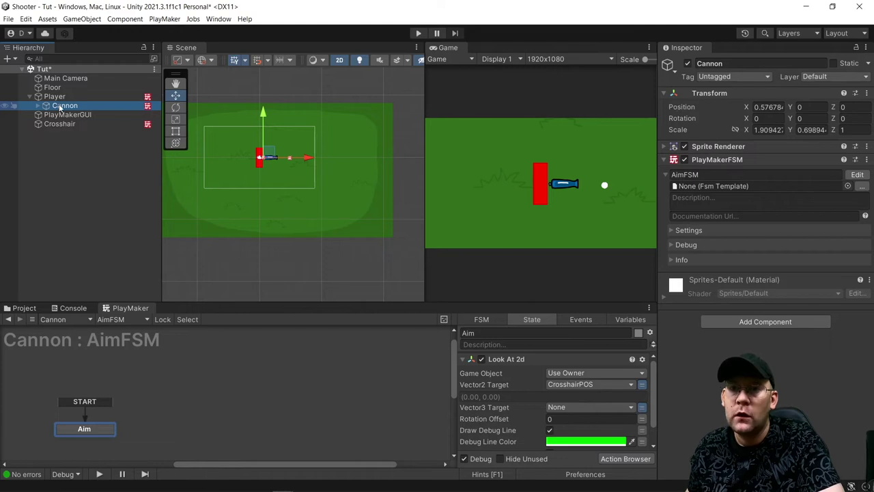
left_click_drag(68, 135, 69, 134)
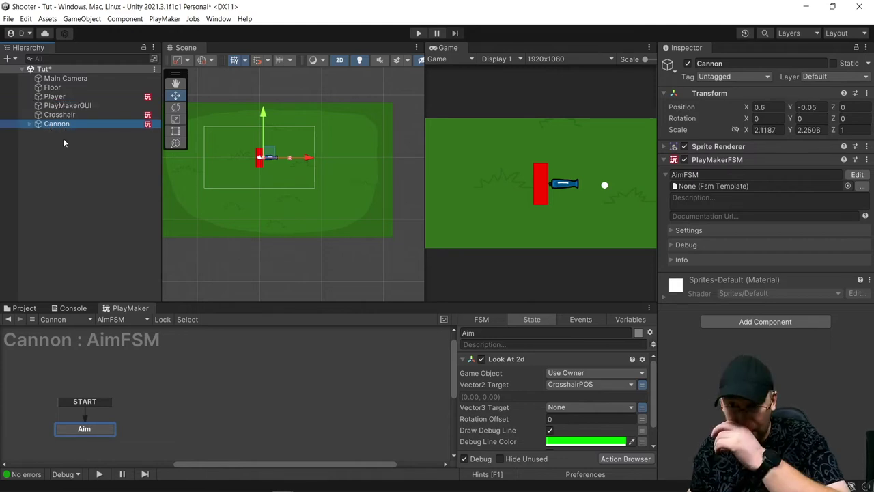
left_click(120, 321)
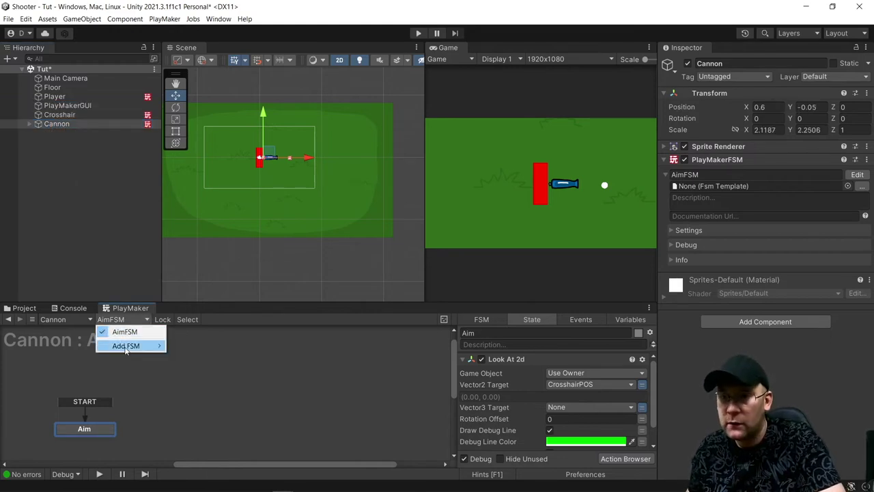
mouse_move(154, 346)
left_click(209, 347)
left_click(697, 293)
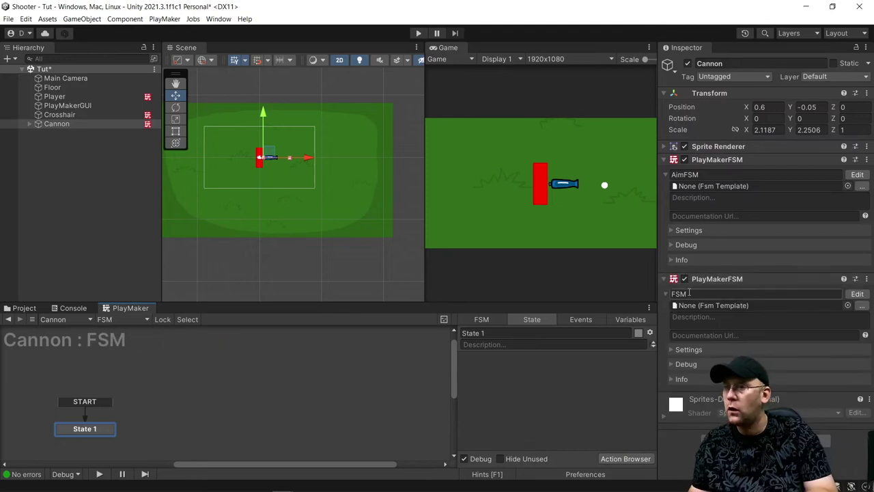
key("Home")
type("Pla")
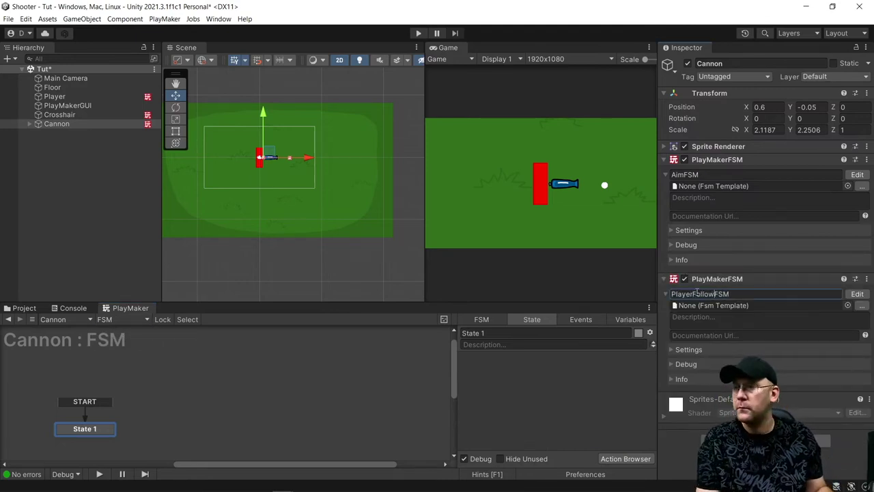
key("Return")
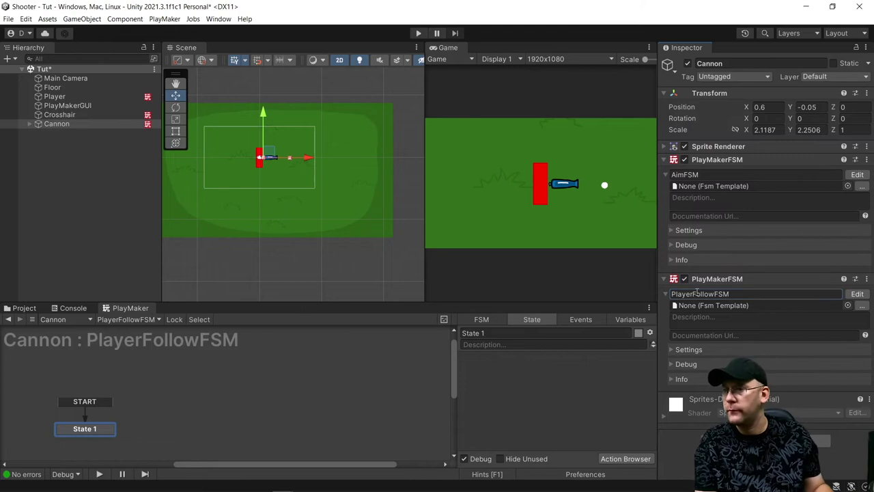
Step: Search the actions for "Movetow", add Move Towards to the first state of PlayerFollowFSM, and close the action browser
left_click(626, 459)
type("Move")
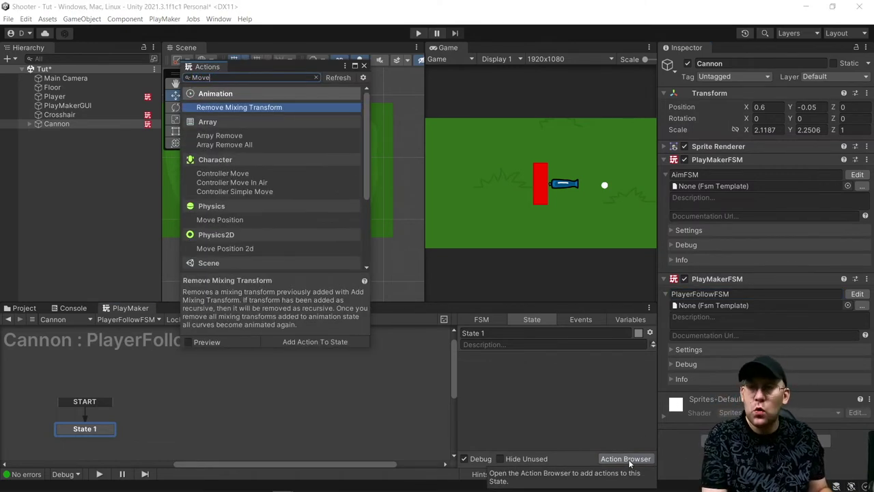
type("tow")
key("Return")
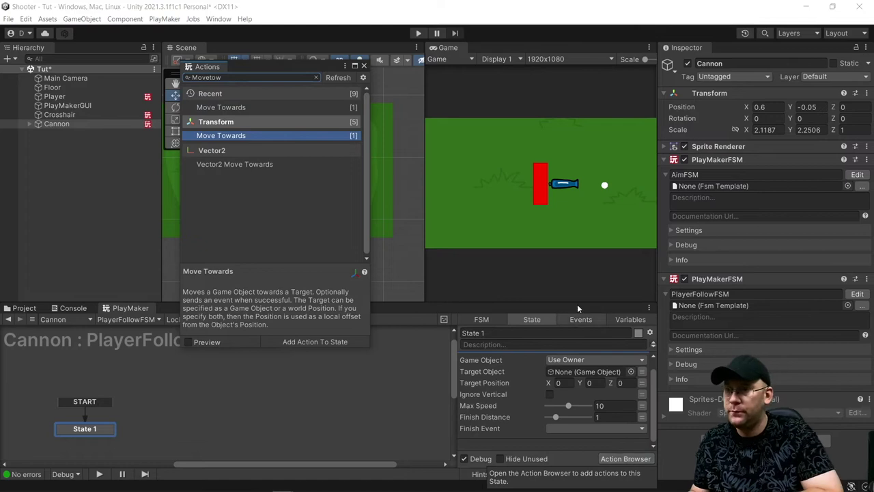
left_click(364, 66)
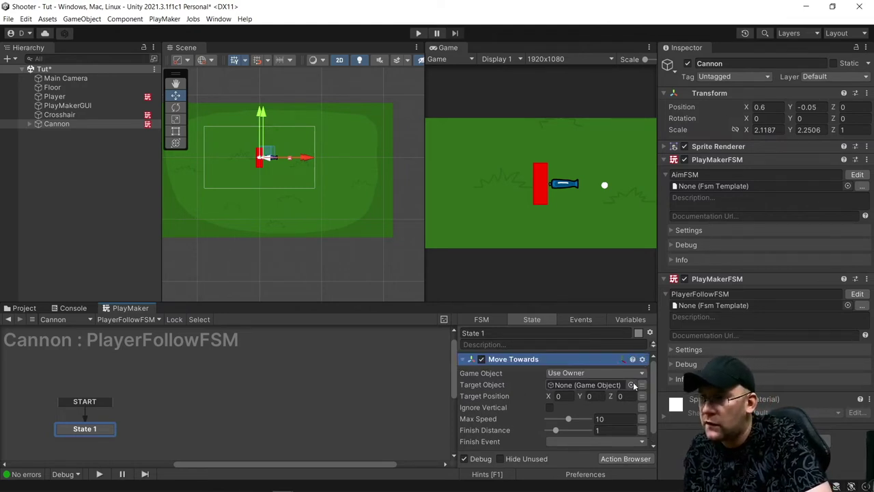
Step: Assign the Player as the Move Towards Target Object and rename the state PlayerFollow
left_click_drag(65, 96, 576, 386)
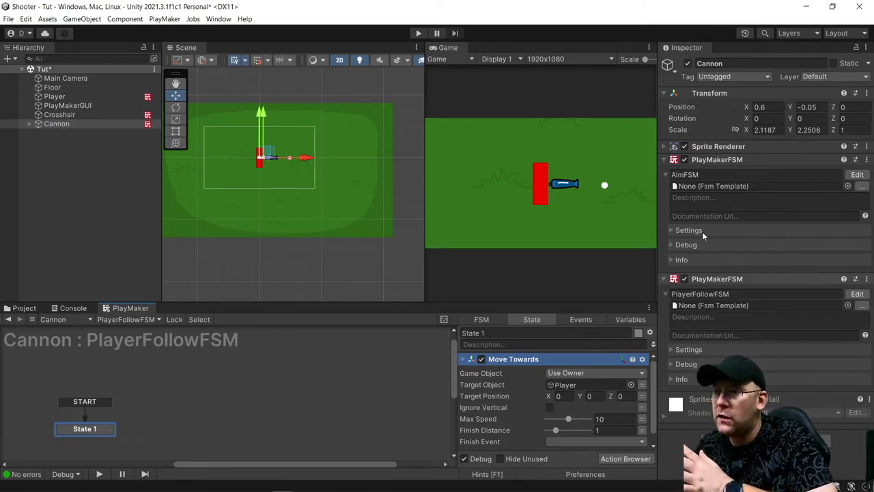
left_click(528, 334)
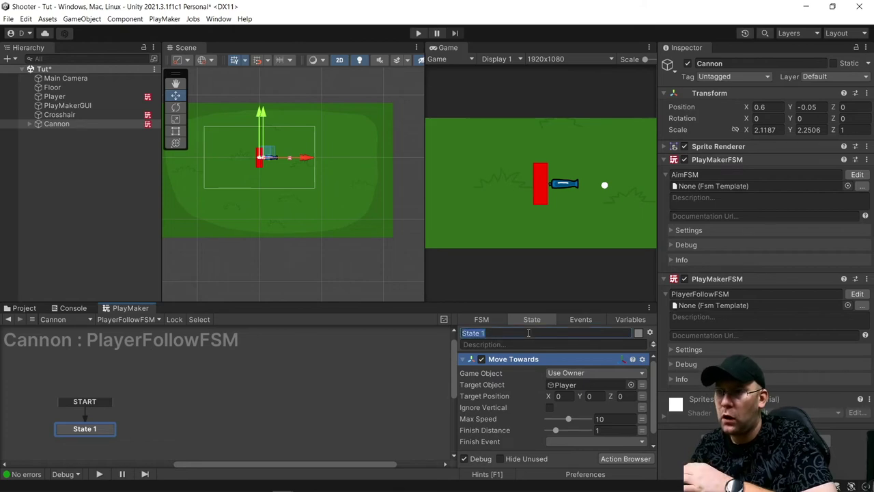
type("PlayerFollow")
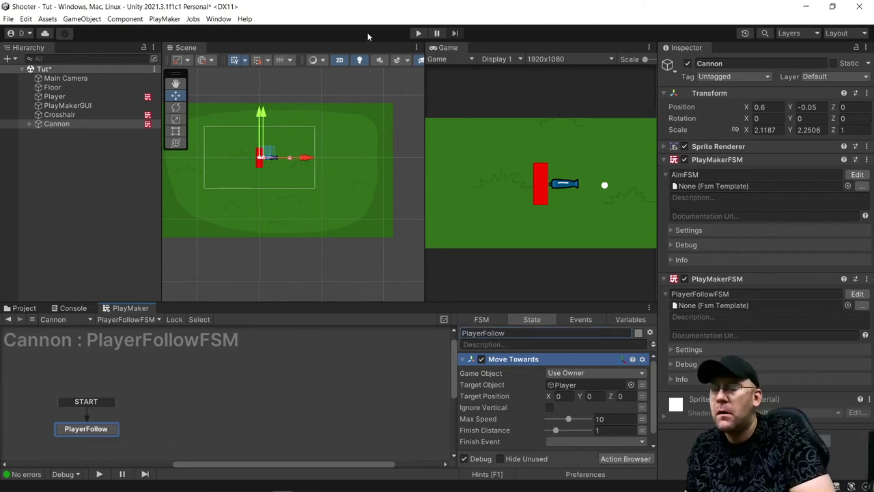
Step: Play-test how the Cannon follows the Player, stop the test, and set the Move Towards Finish Distance to 0
left_click(419, 33)
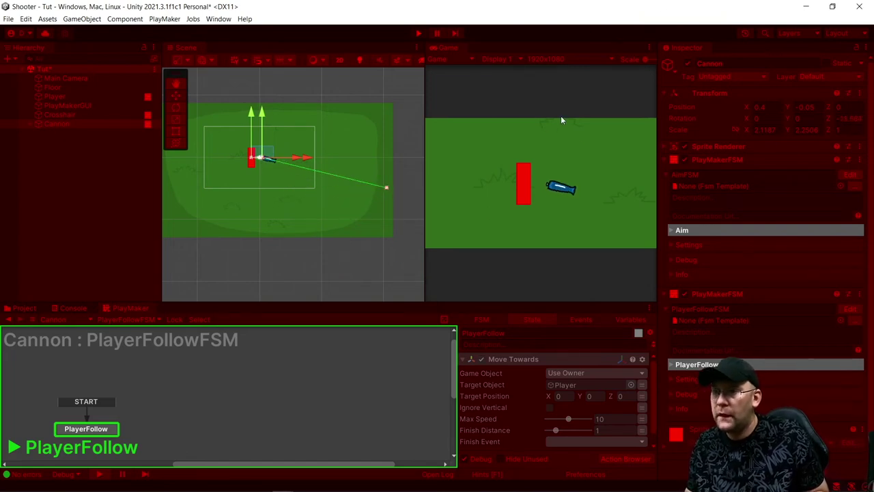
left_click(418, 33)
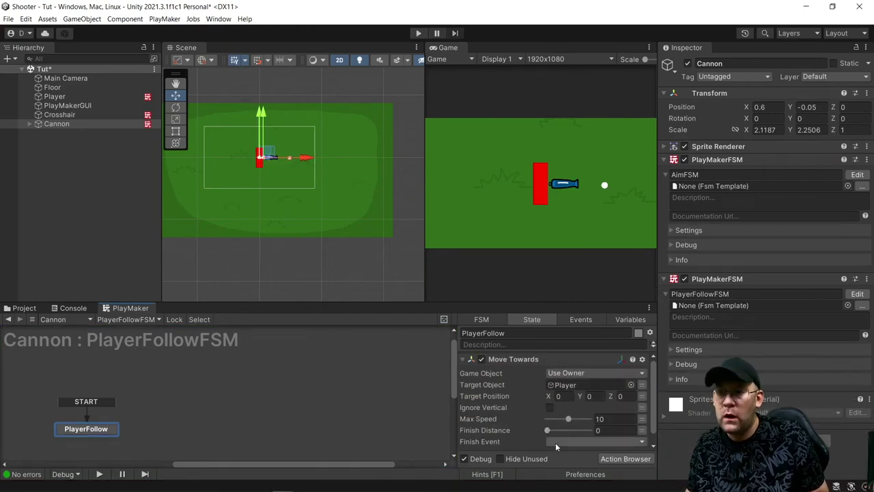
scroll(548, 405, "down", 1)
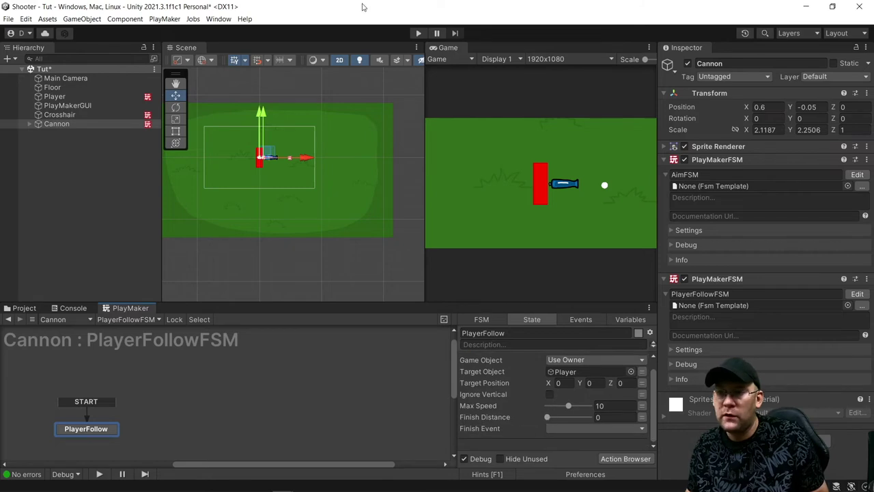
Step: Play-test the follow behaviour, set the Move Towards Finish Distance to 0.5, and run and stop another test
left_click(419, 33)
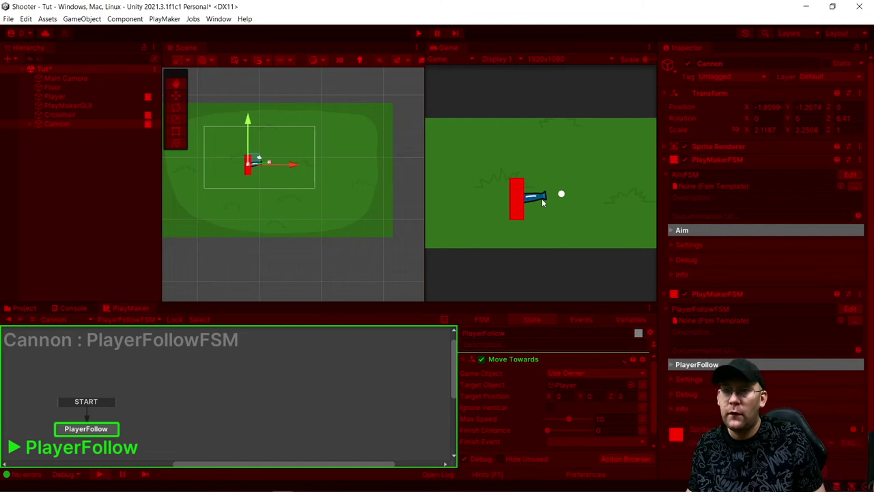
left_click(418, 33)
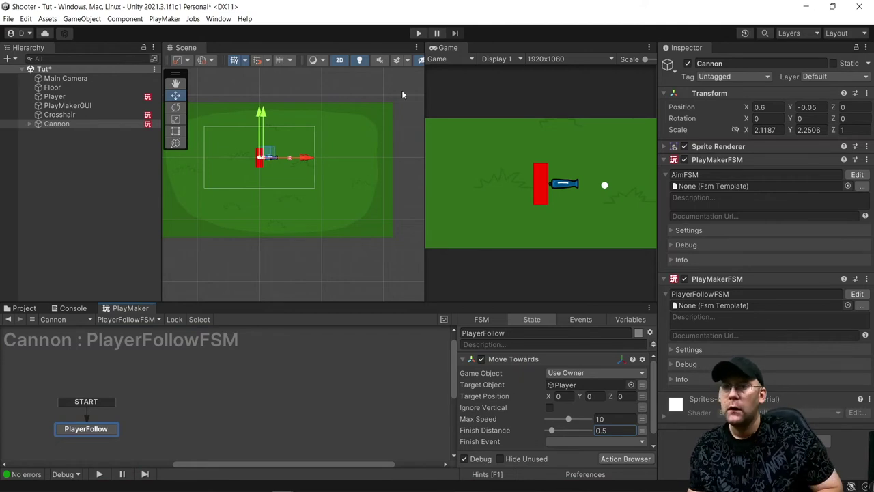
left_click(419, 34)
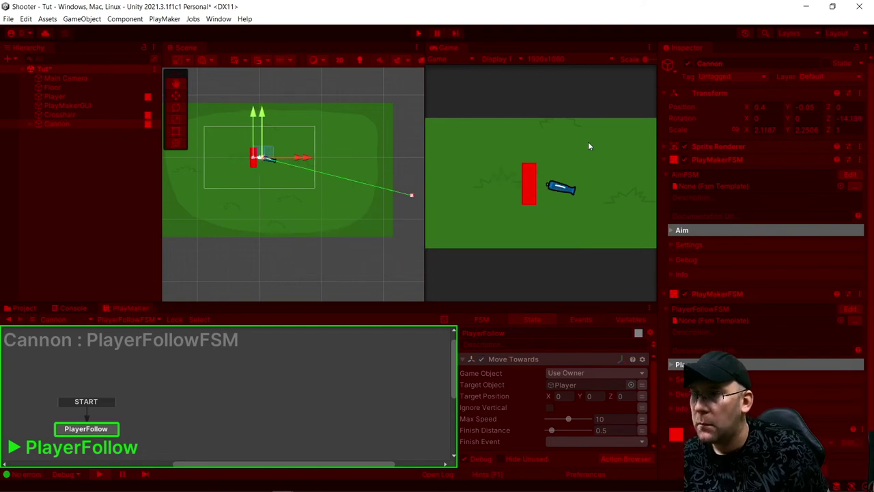
left_click(418, 32)
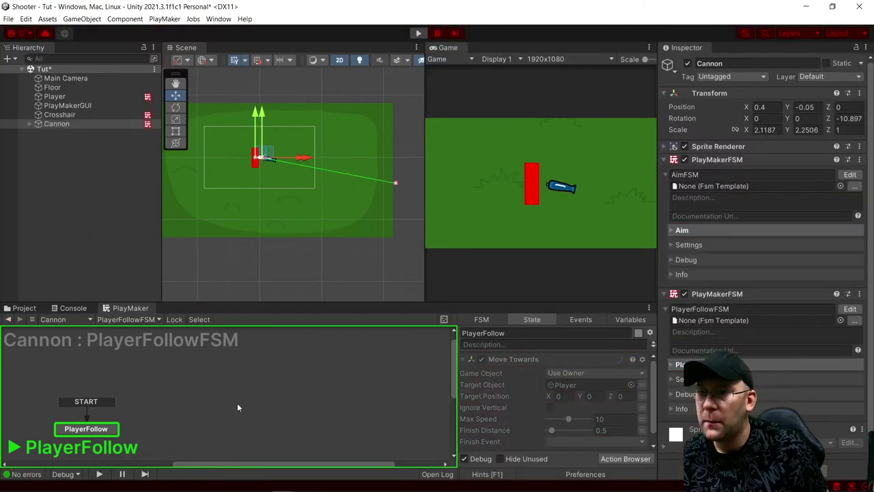
Step: Add a FINISHED transition to the PlayerFollow state and select FINISHED as the Move Towards Finish Event
right_click(68, 431)
mouse_move(133, 336)
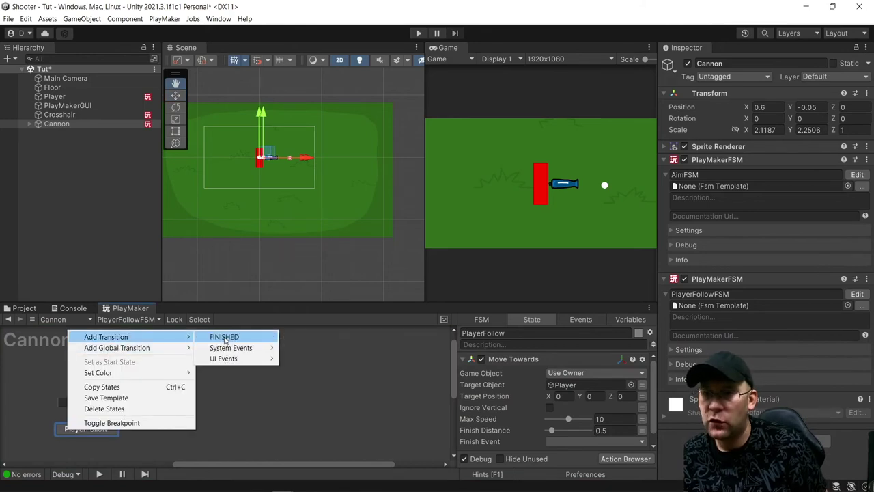
left_click(225, 338)
left_click(576, 442)
left_click(589, 391)
Step: Create a second state from PlayerFollow's FINISHED transition and link it back to PlayerFollow with its own FINISHED transition
left_click_drag(106, 444, 181, 417)
right_click(210, 418)
mouse_move(273, 326)
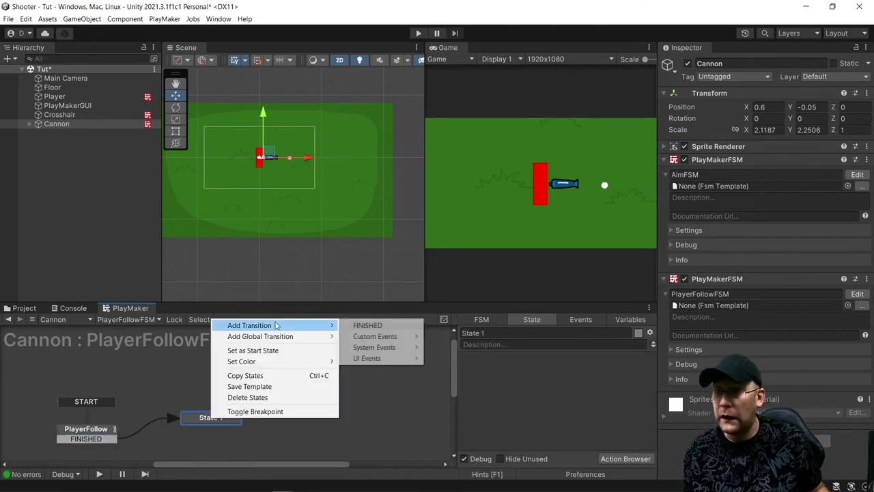
left_click(362, 325)
left_click_drag(205, 428, 86, 428)
Step: Add a Wait action to State 1 with Time 0.03, Finish Event FINISHED and Real Time enabled, and close the action browser
left_click(612, 459)
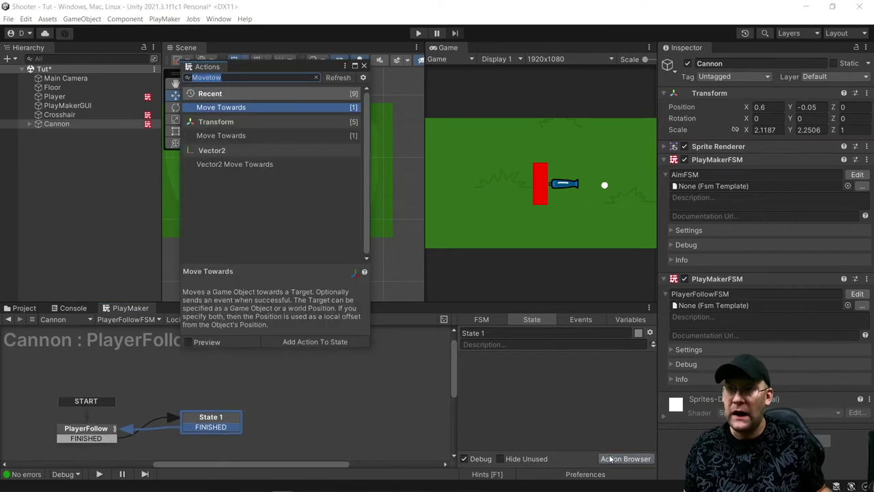
type("wait")
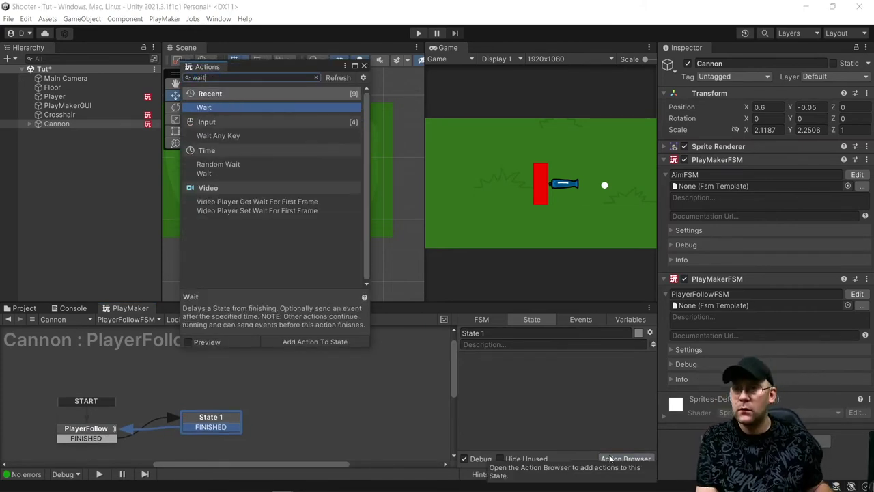
key("Return")
left_click(580, 373)
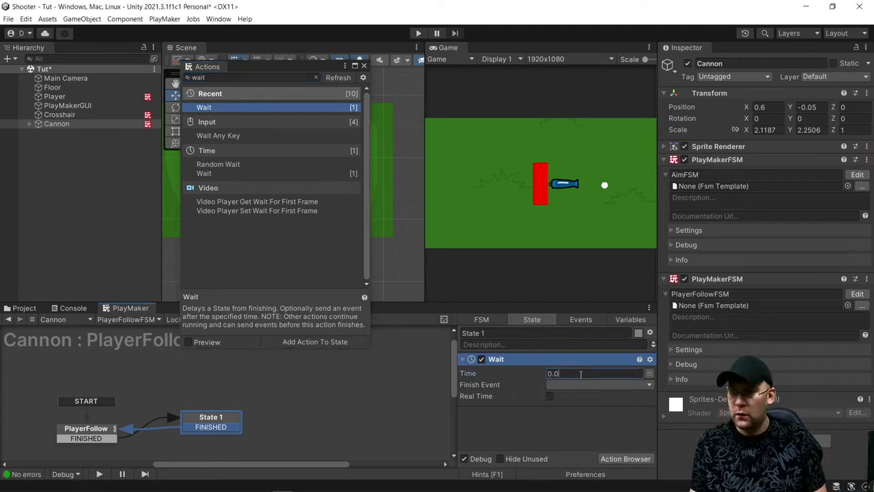
left_click(577, 385)
left_click(567, 406)
left_click(549, 396)
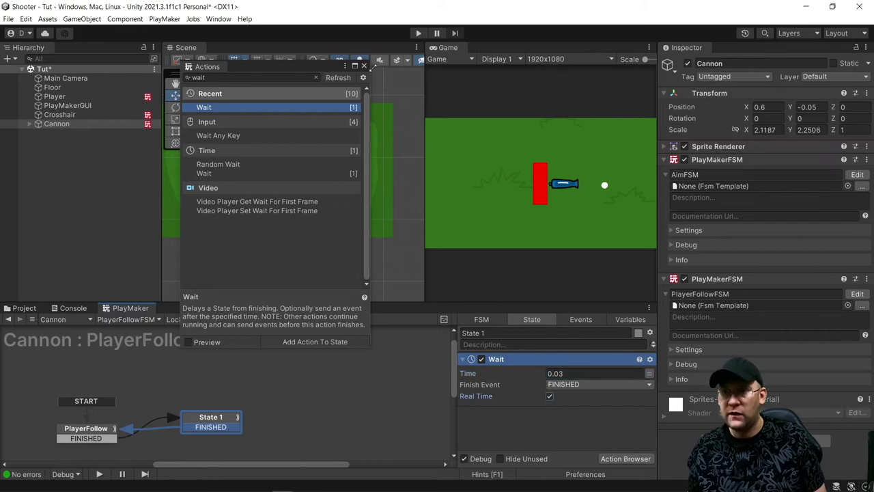
left_click(364, 67)
Step: Play-test the looping follow with the Wait state, stop the test, and delete State 1 from PlayerFollowFSM
left_click(419, 32)
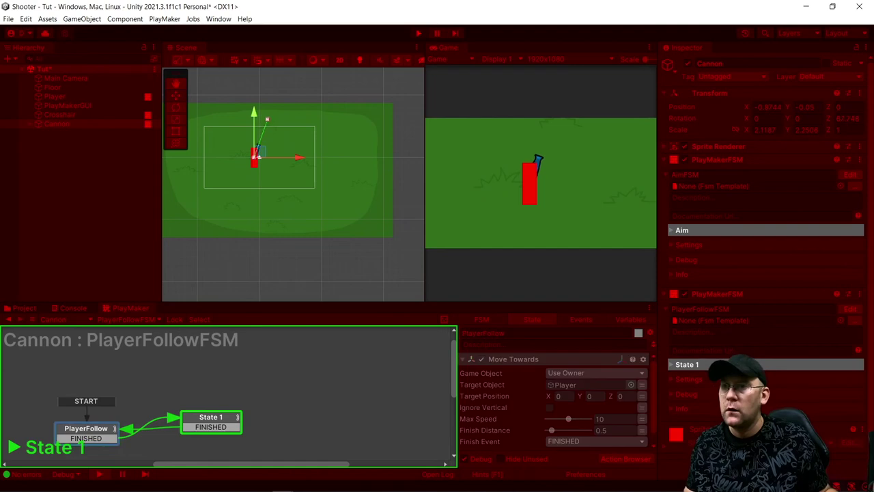
left_click(419, 33)
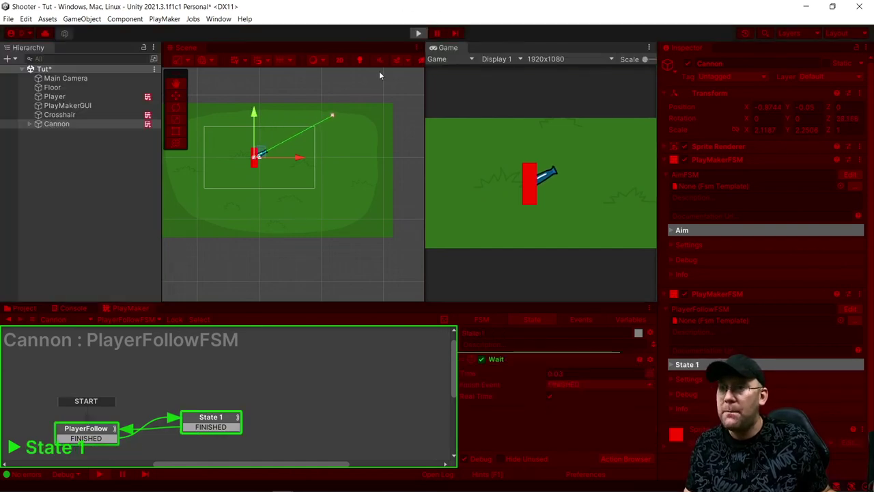
left_click(215, 426)
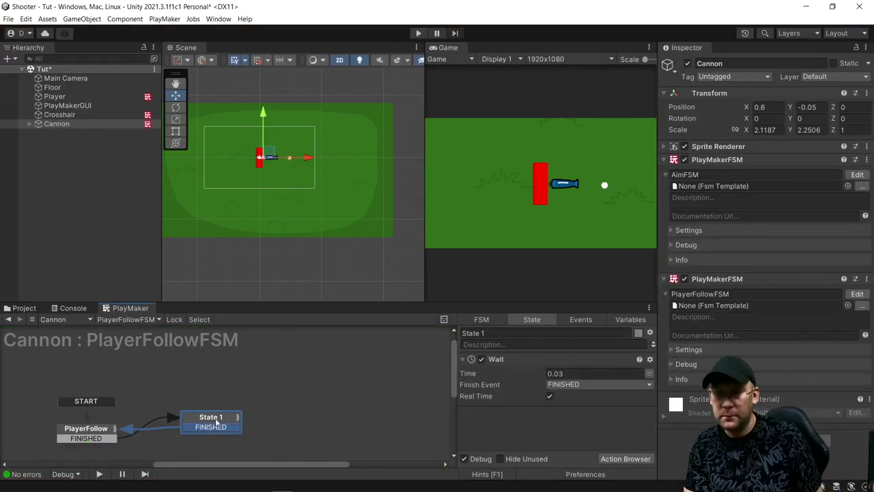
left_click(217, 418)
key("Delete")
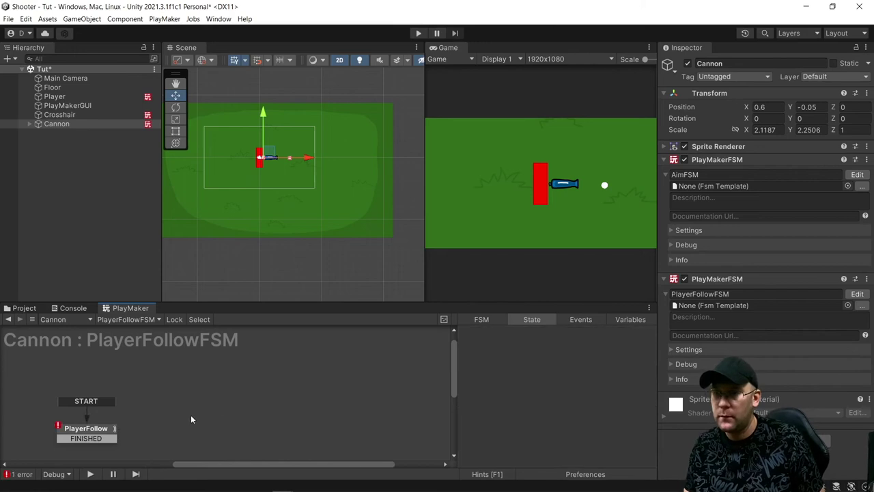
Step: Delete PlayerFollow's FINISHED transition, clear the Move Towards Finish Event, and set its Finish Distance to 0
left_click(67, 432)
right_click(78, 438)
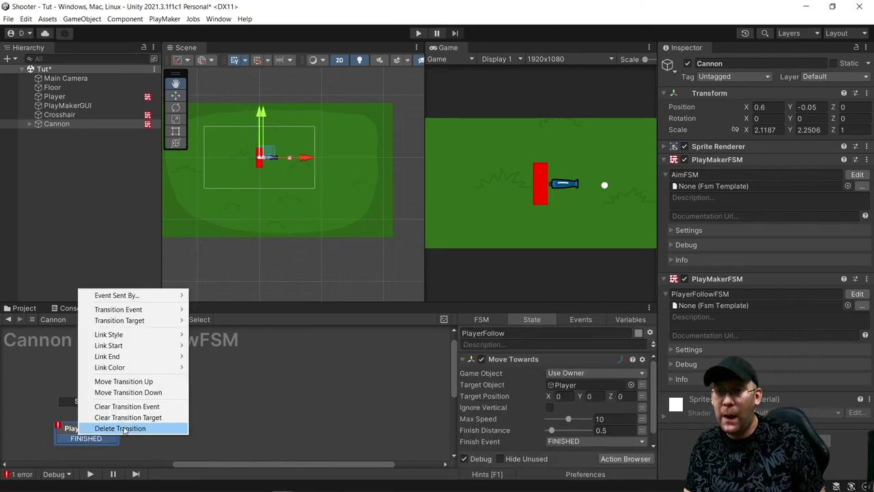
left_click(126, 429)
left_click(593, 442)
left_click(567, 389)
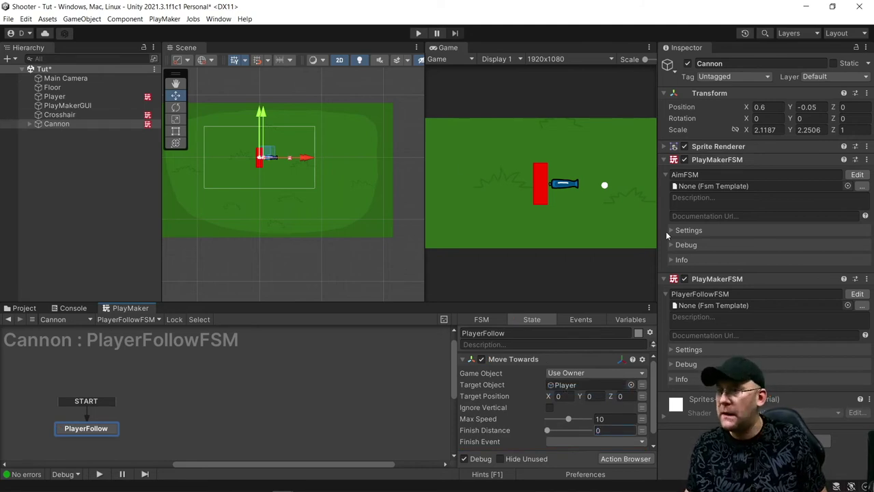
Step: Set the Order in Layer of the Cannon's Sprite Renderer to 7
left_click(666, 159)
left_click(670, 147)
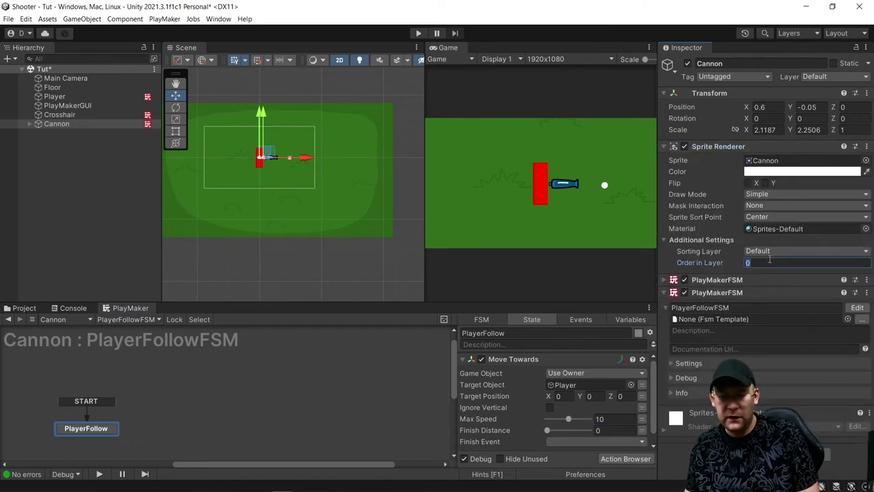
Step: Play-test the Cannon's following and aiming while moving the Player sideways in both directions, and stop the test
left_click(419, 33)
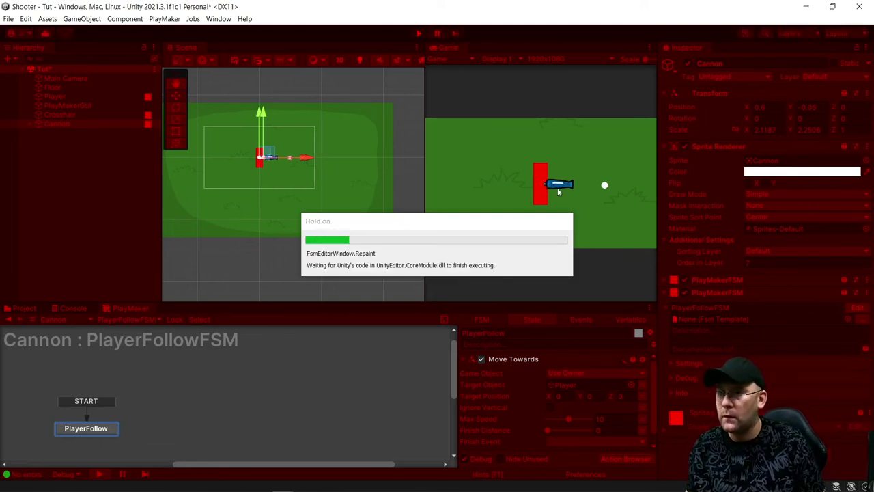
key("a")
key("d")
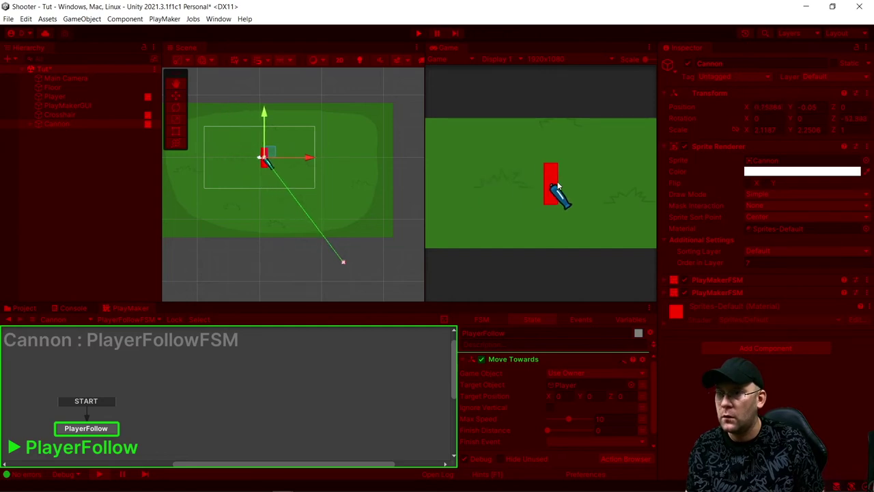
key("a")
key("d")
key("d")
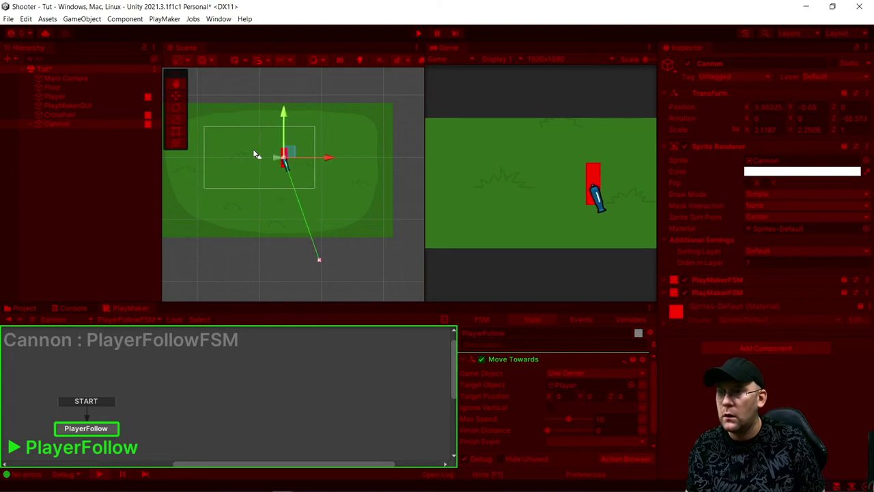
key("a")
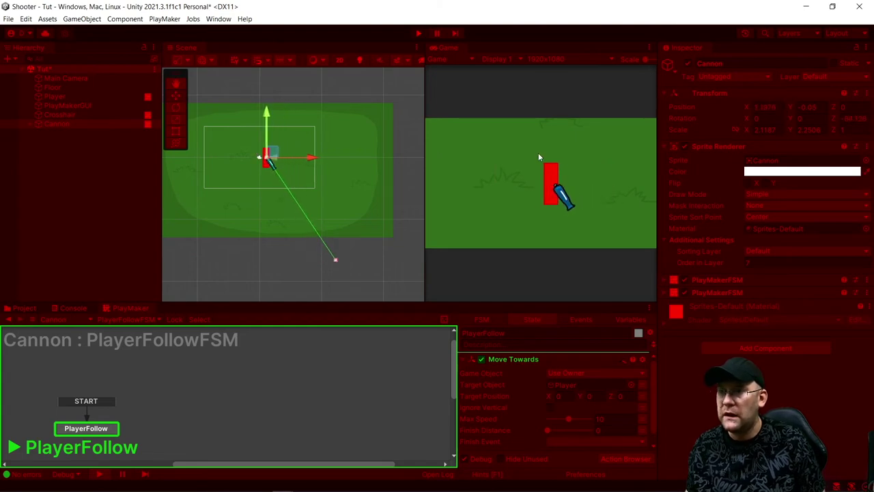
key("a")
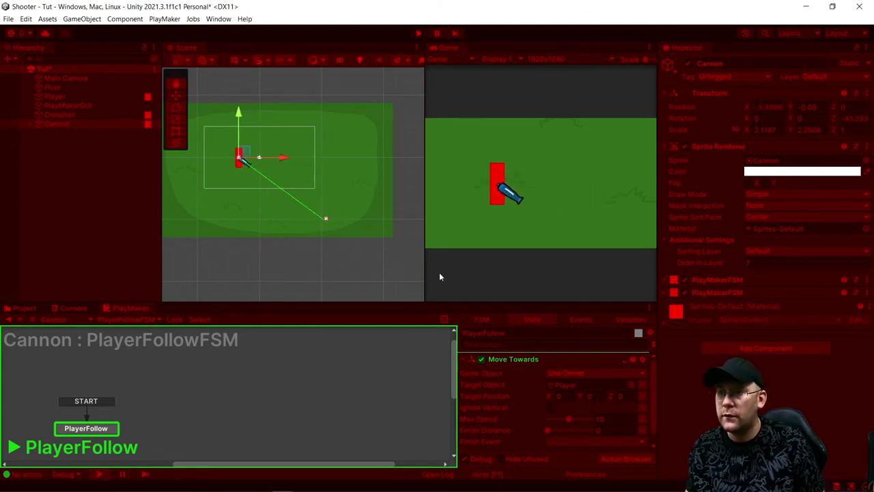
left_click(419, 33)
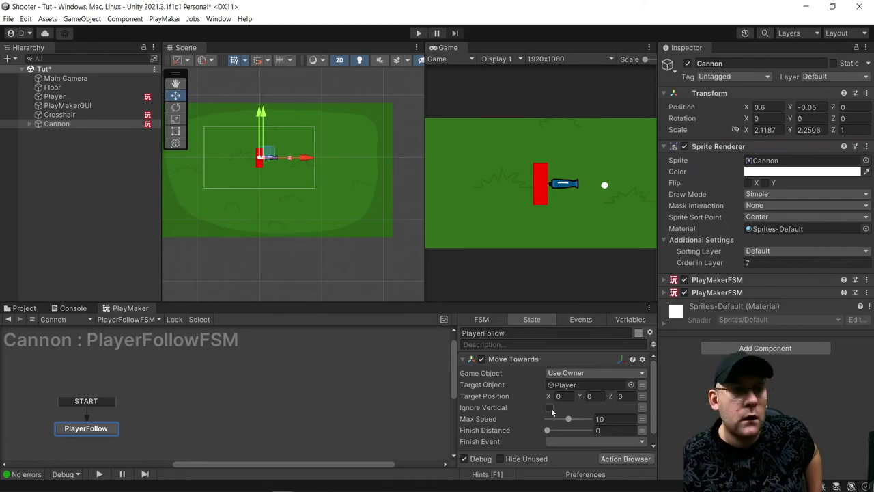
Step: Create an empty child object under the Player and name it PlayerHand
left_click(80, 157)
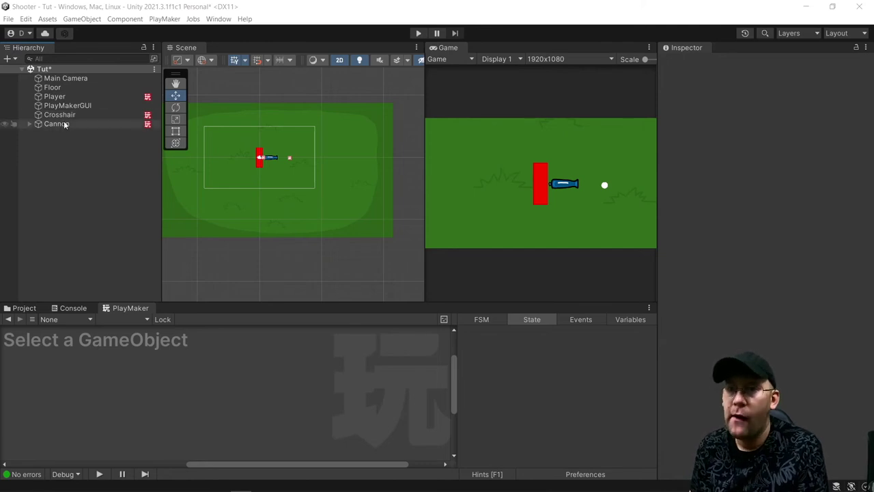
left_click(103, 125)
left_click(66, 96)
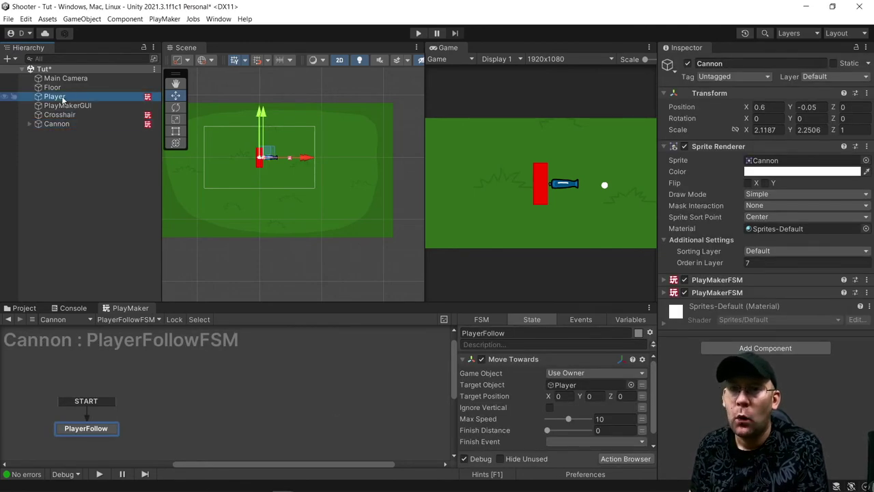
right_click(62, 97)
left_click(99, 214)
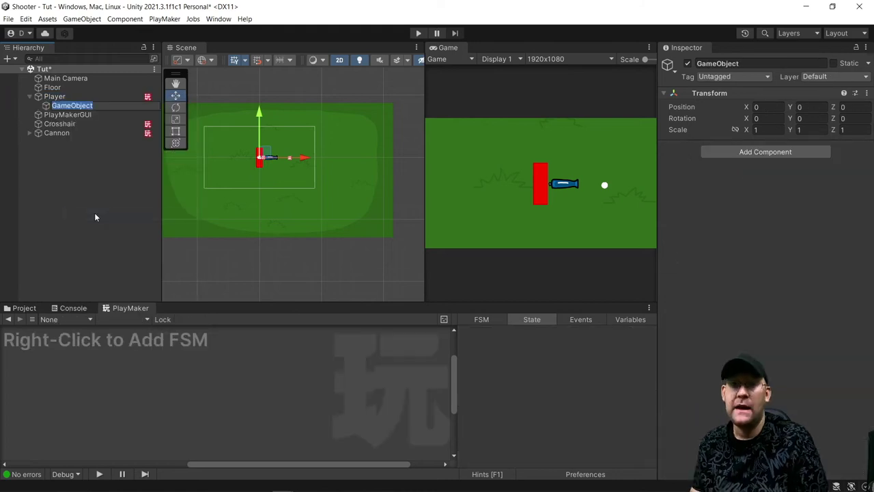
type("PlayerHand")
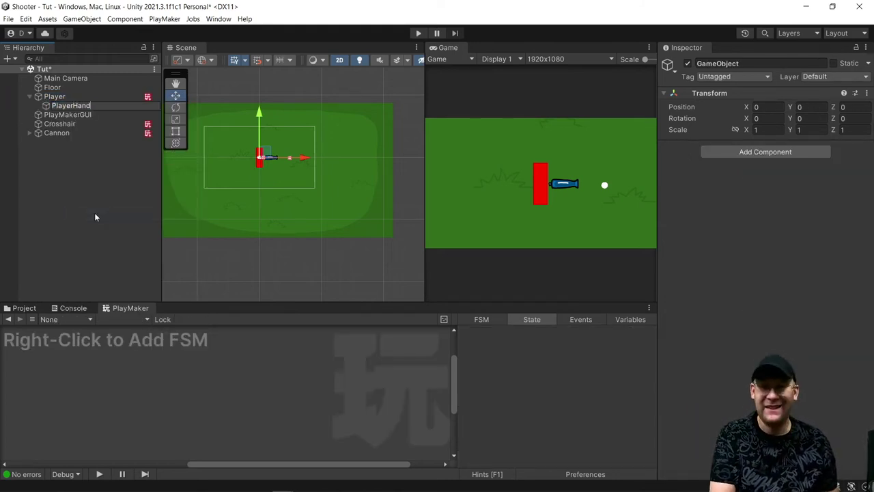
key("Return")
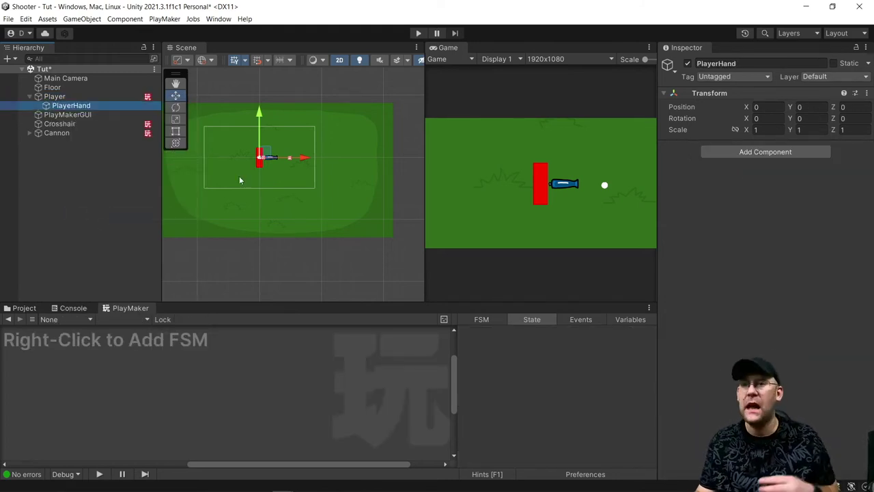
Step: Give PlayerHand a magenta diamond icon and move it along X to about 0.7, beside the Player's edge
left_click(668, 64)
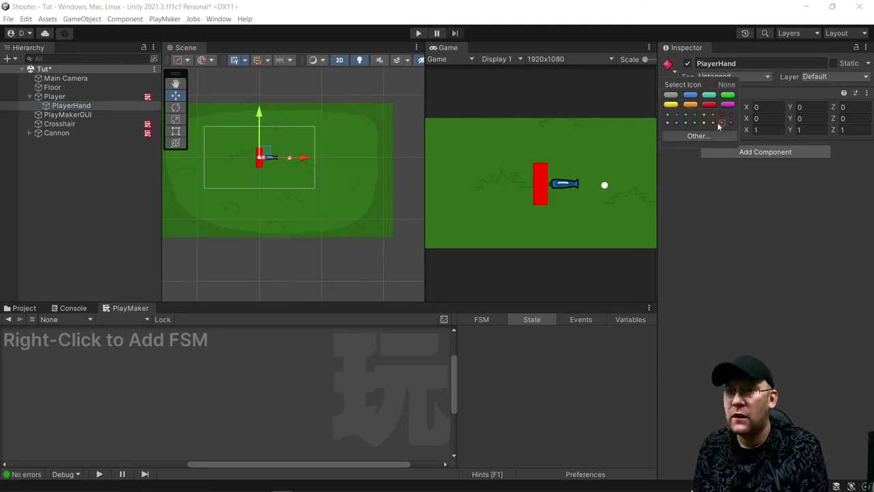
scroll(272, 153, "up", 8)
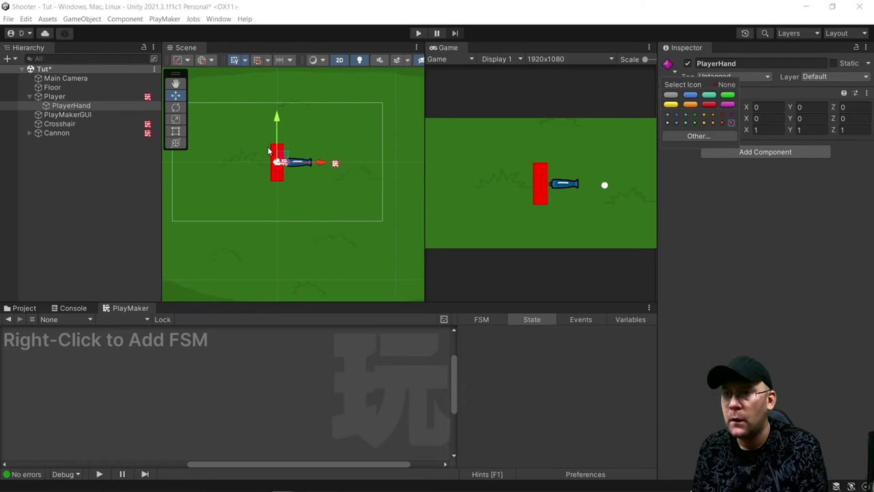
scroll(276, 183, "up", 1)
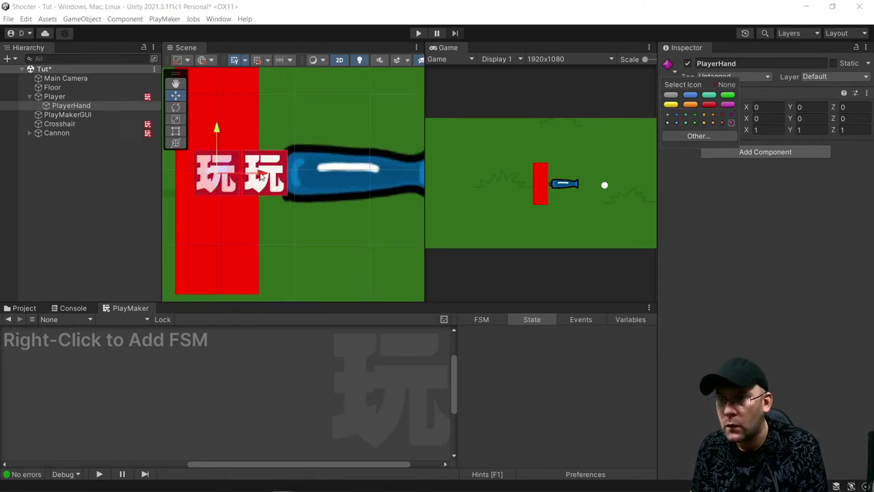
left_click_drag(274, 180, 313, 169)
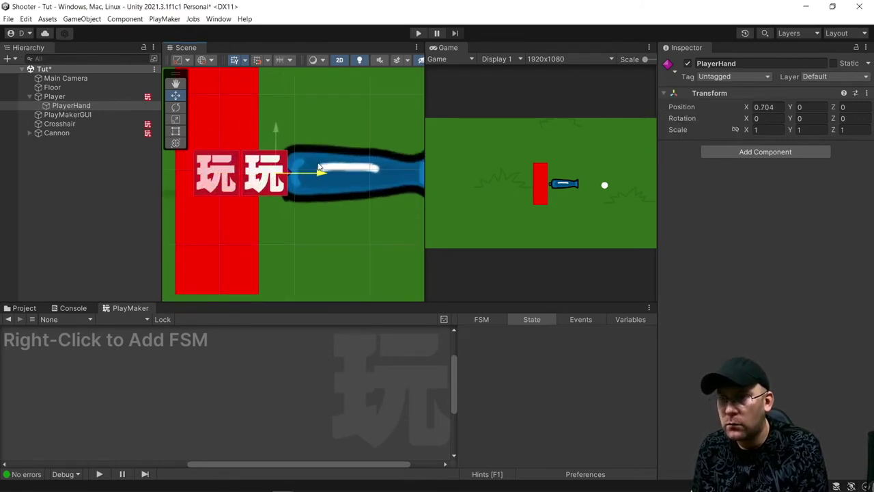
Step: Assign PlayerHand as the Target Object of the Move Towards action in the Cannon's PlayerFollow state
left_click(58, 133)
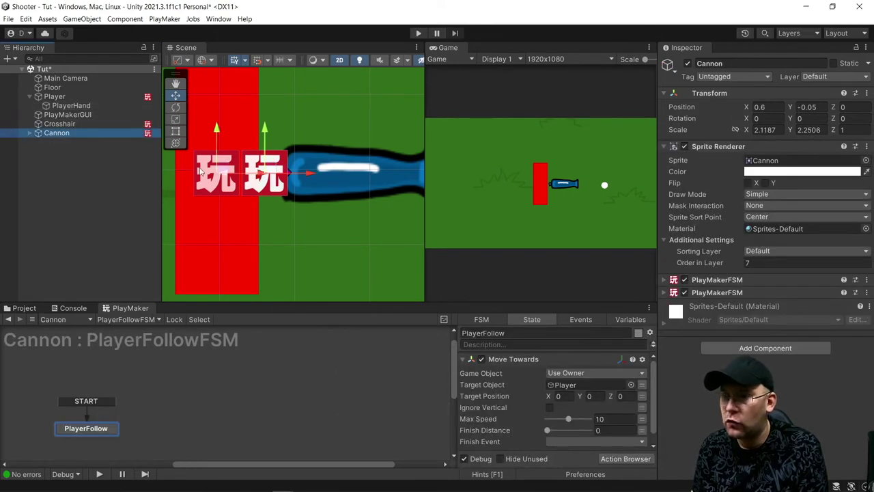
left_click_drag(71, 105, 560, 387)
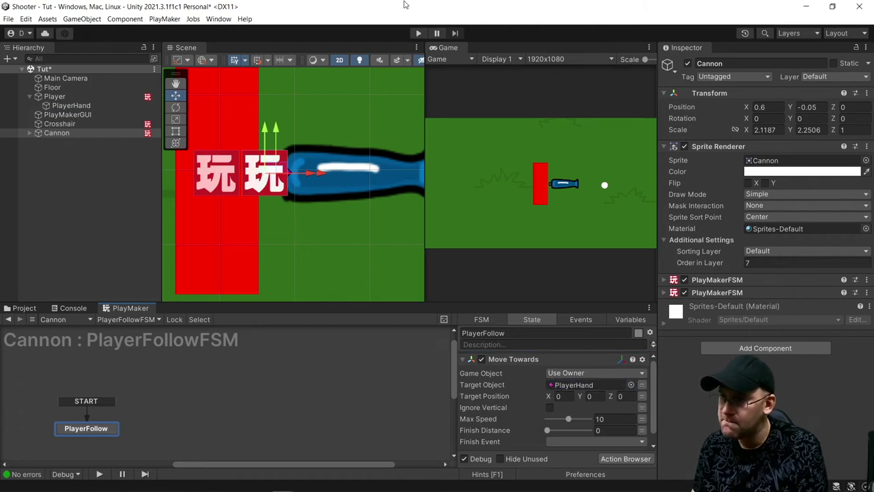
Step: Play-test the scene, moving the player right and left to check how the cannon follows, and end the test
left_click(420, 34)
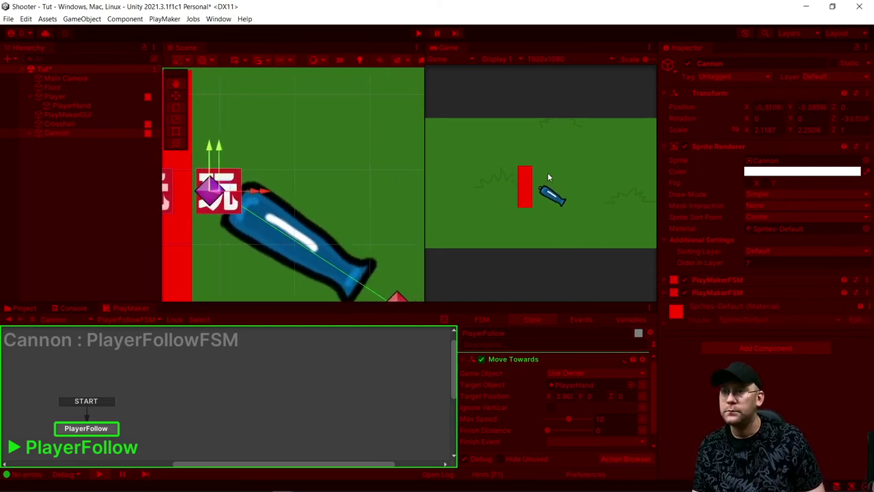
key("d")
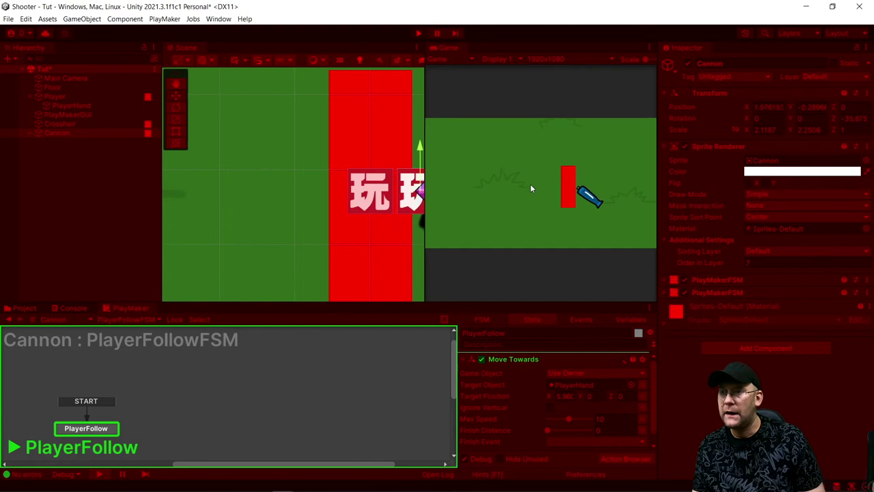
key("a")
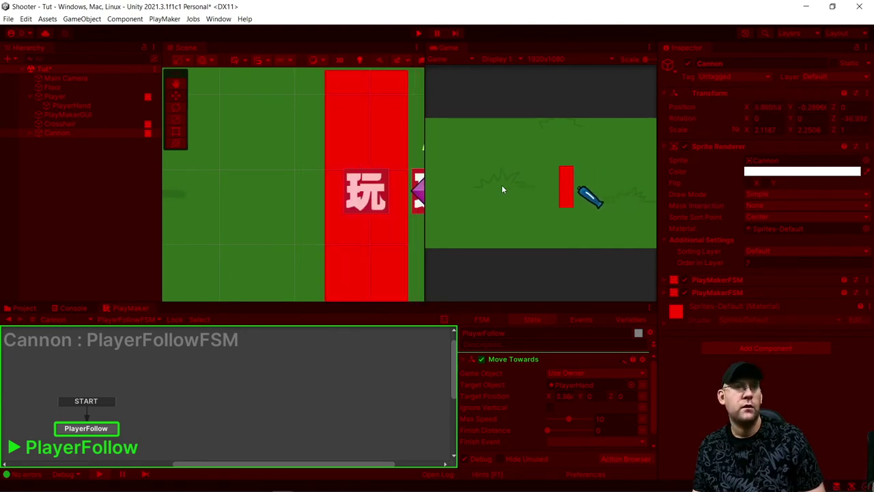
key("d")
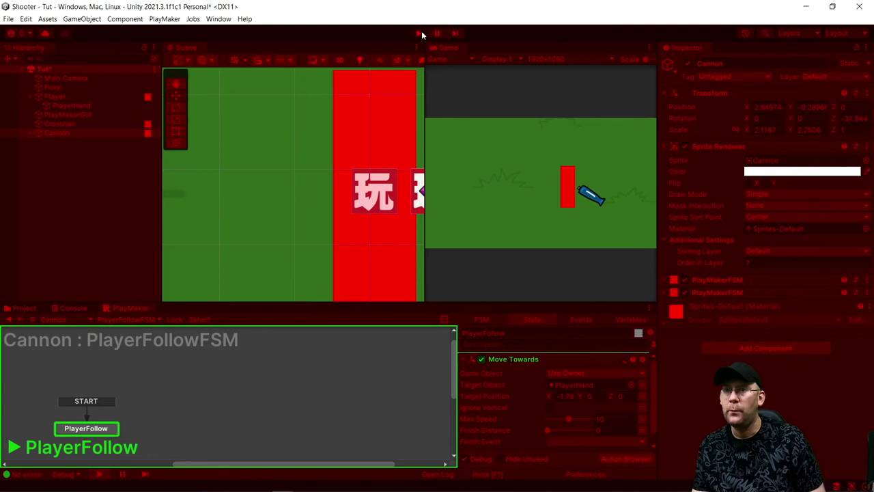
left_click(421, 33)
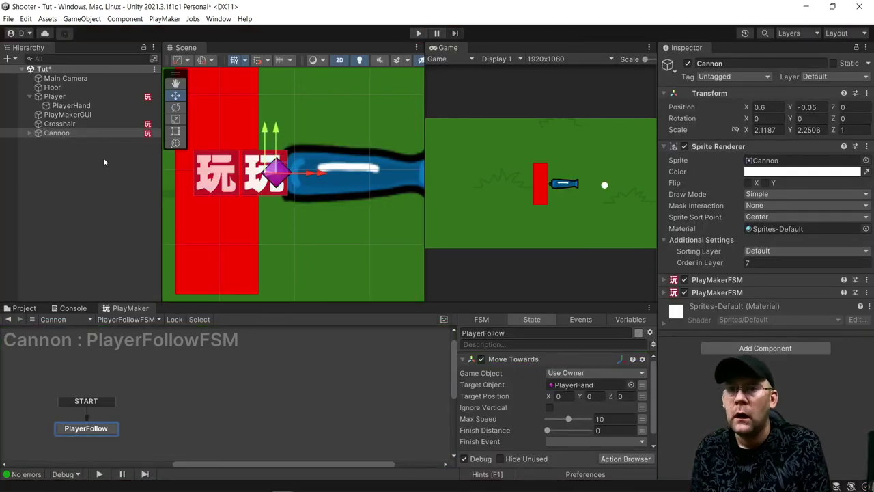
Step: Add an FSM named GetHandPOSFSM to the PlayerHand object and name its start state GetPOS
left_click(58, 160)
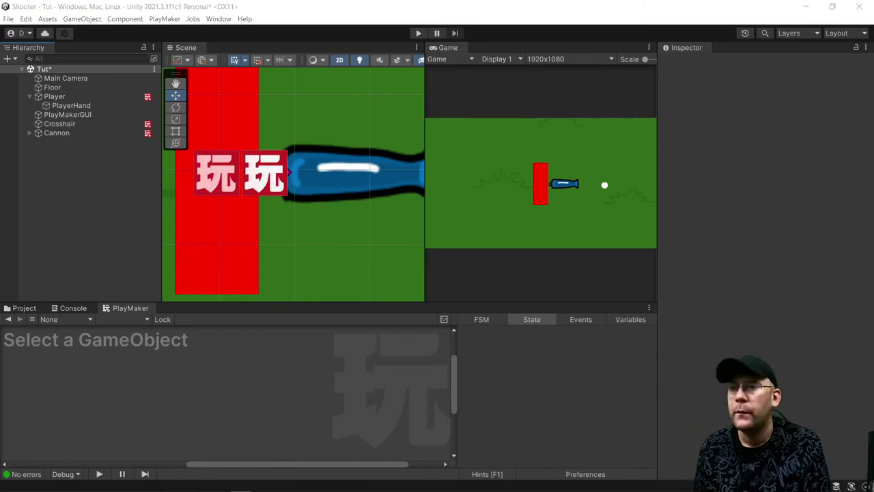
left_click(84, 106)
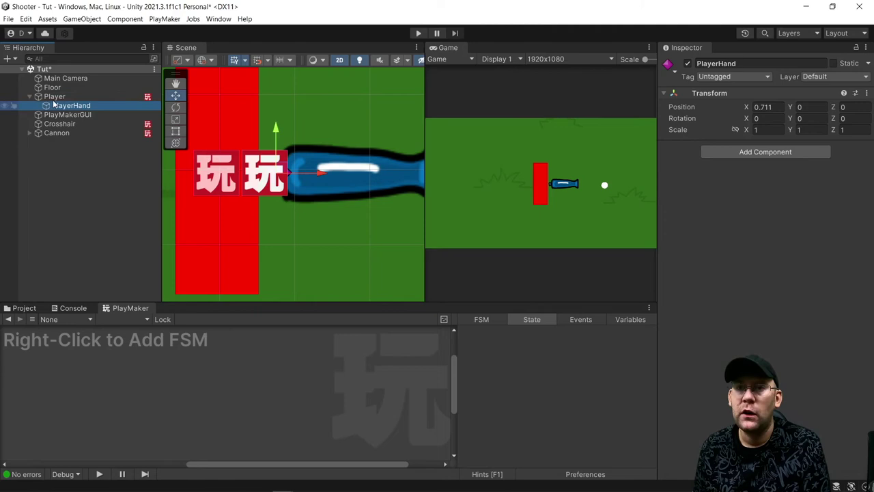
right_click(119, 369)
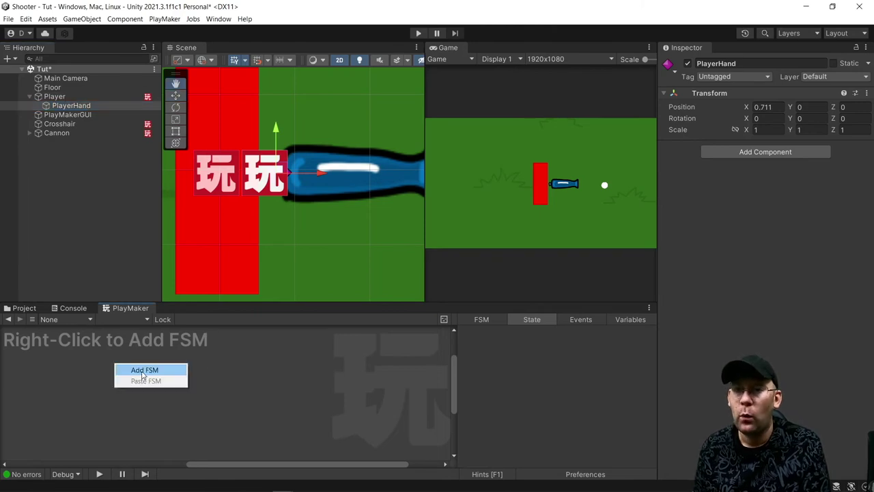
left_click(144, 372)
left_click(726, 146)
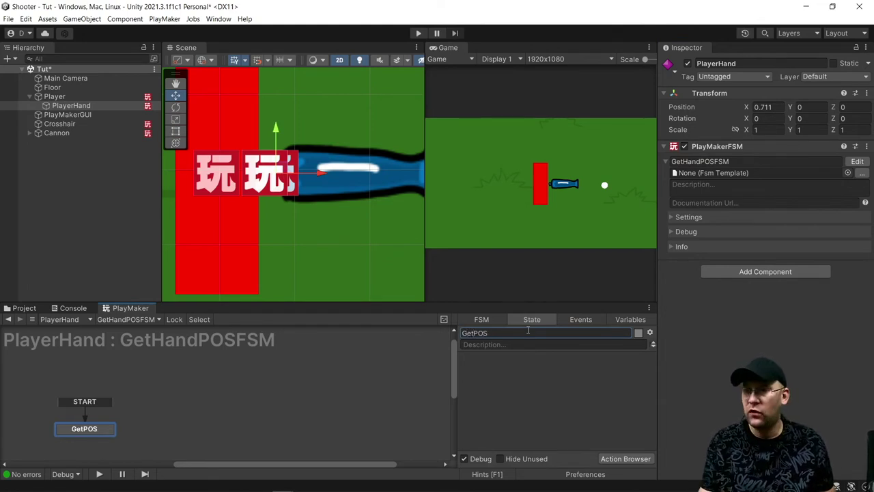
Step: Add a Get Position 2d action to PlayerHand's GetPOS state
left_click(626, 459)
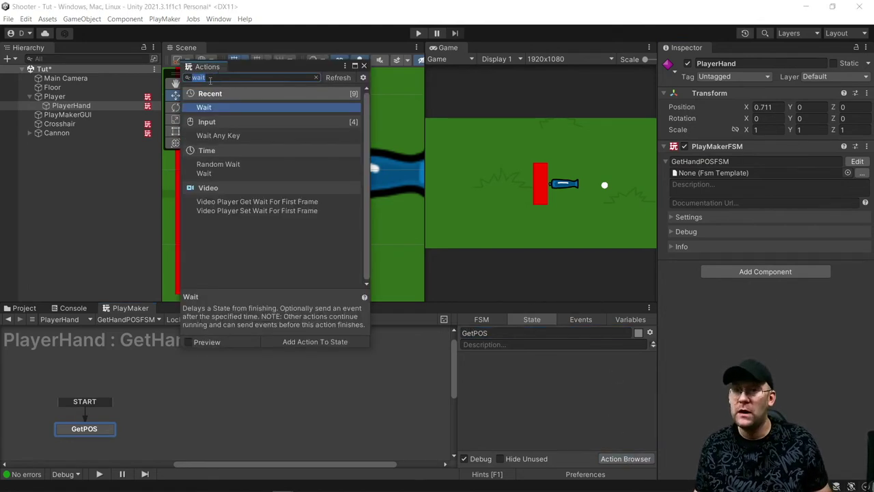
type("get pos")
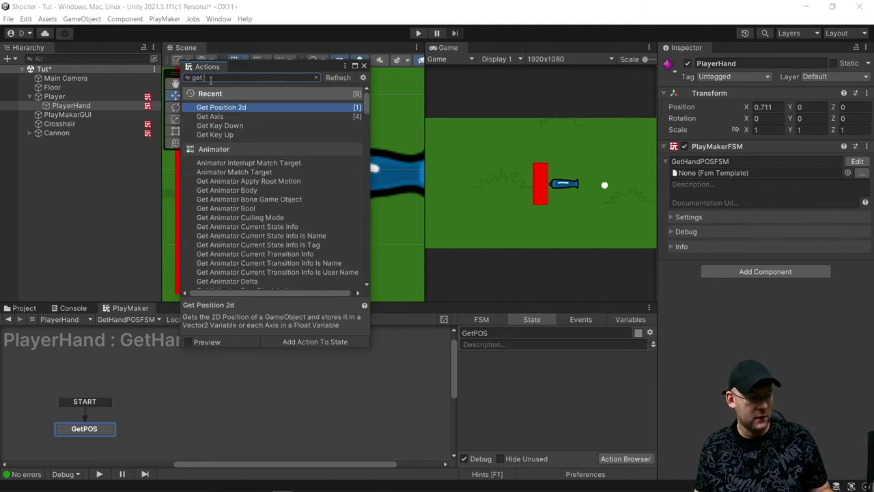
double_click(235, 107)
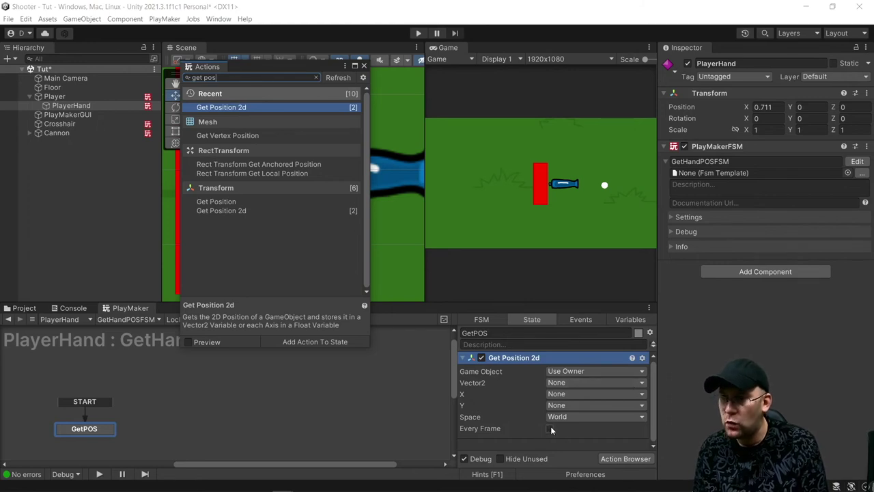
Step: Store the action's Vector2 in a new global variable HandPOS, with Every Frame enabled
left_click(578, 383)
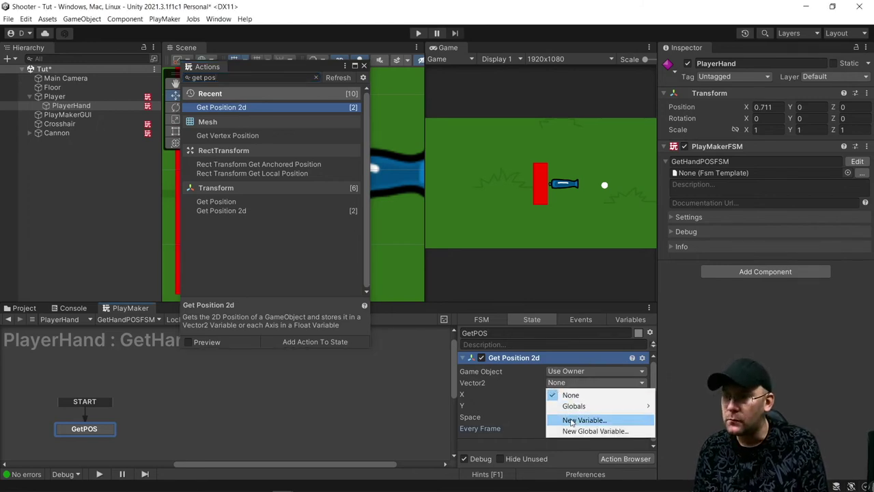
left_click(569, 430)
type("HandPOS")
key("Return")
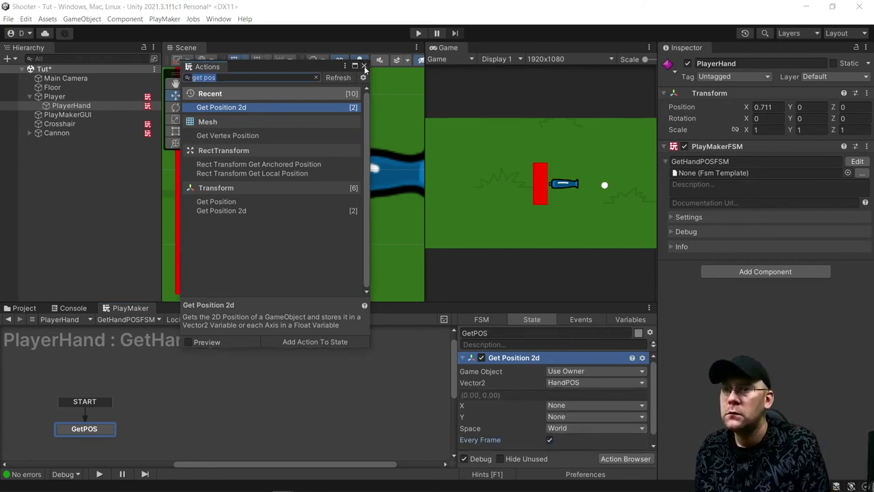
left_click(363, 67)
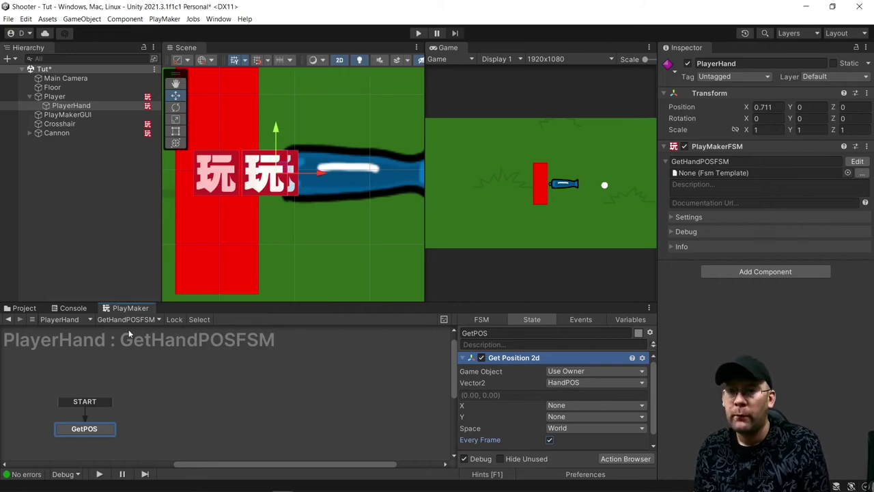
left_click_drag(102, 428, 108, 404)
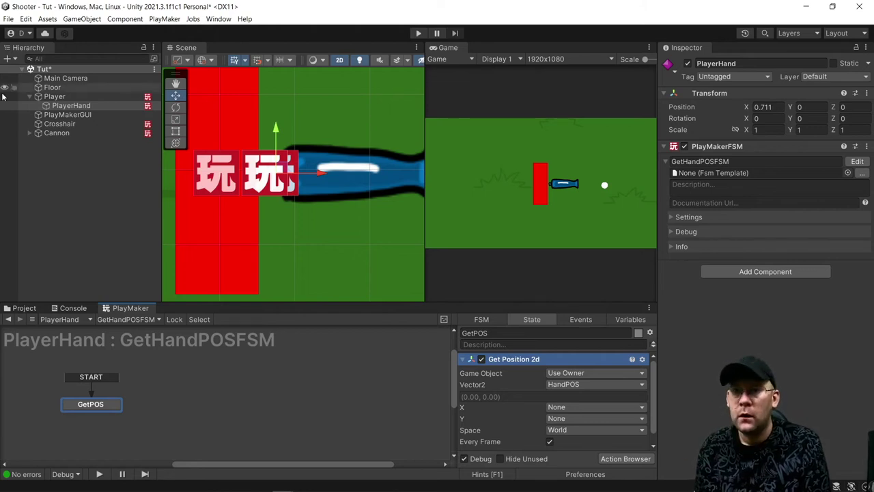
Step: Add another FSM to the Crosshair object and name it ResetAimFSM
left_click(59, 124)
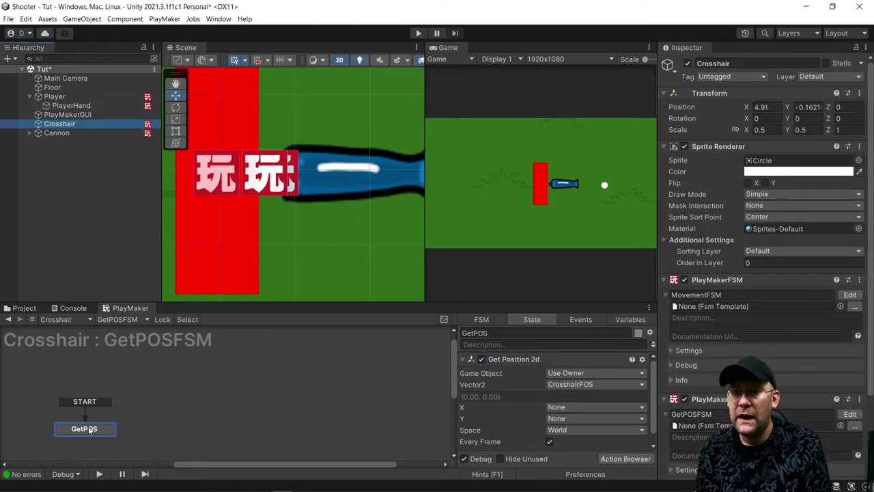
left_click(124, 320)
mouse_move(137, 355)
left_click(227, 357)
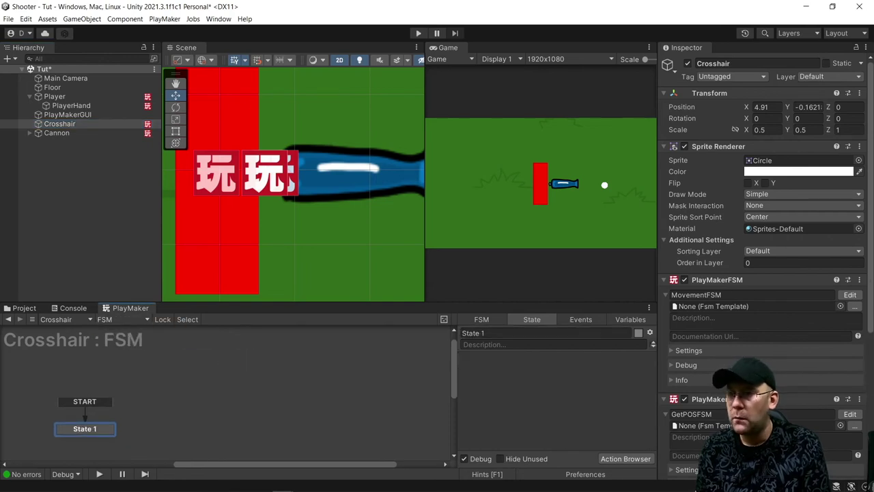
scroll(712, 356, "down", 3)
left_click(696, 472)
type("ResetAllFSM")
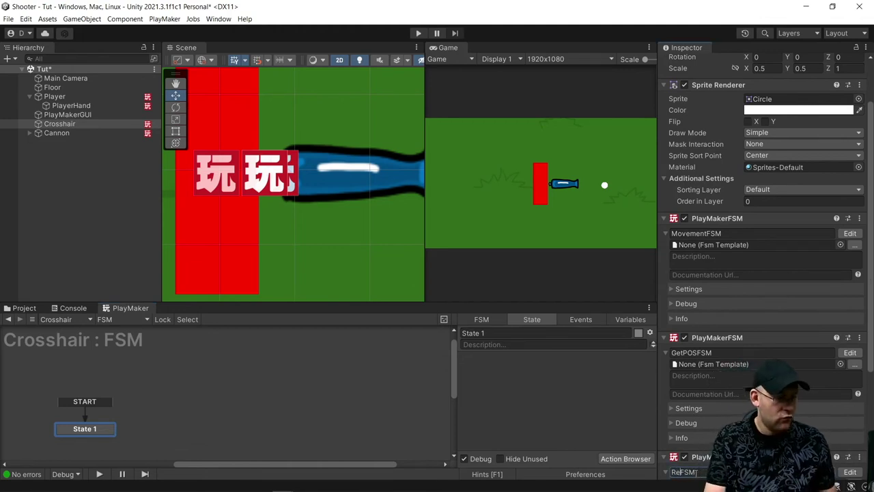
key("Return")
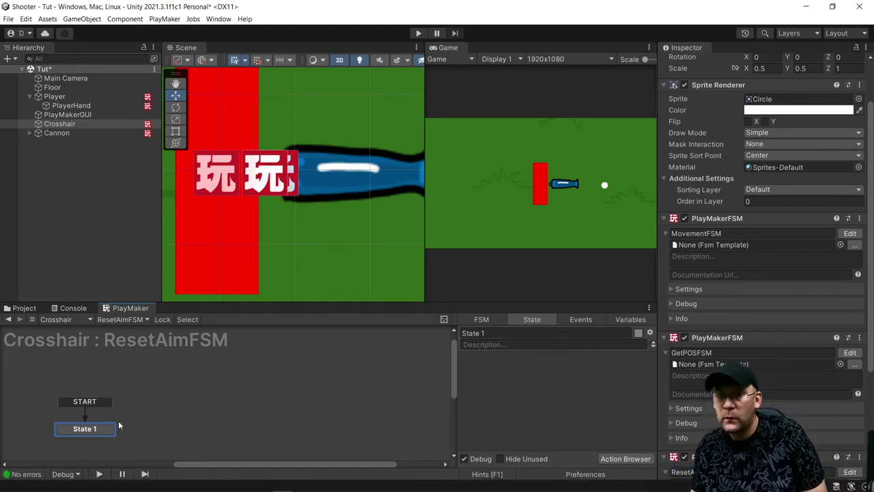
Step: Add a second state to ResetAimFSM and link the two states in both directions with FINISHED transitions
right_click(155, 396)
left_click(184, 278)
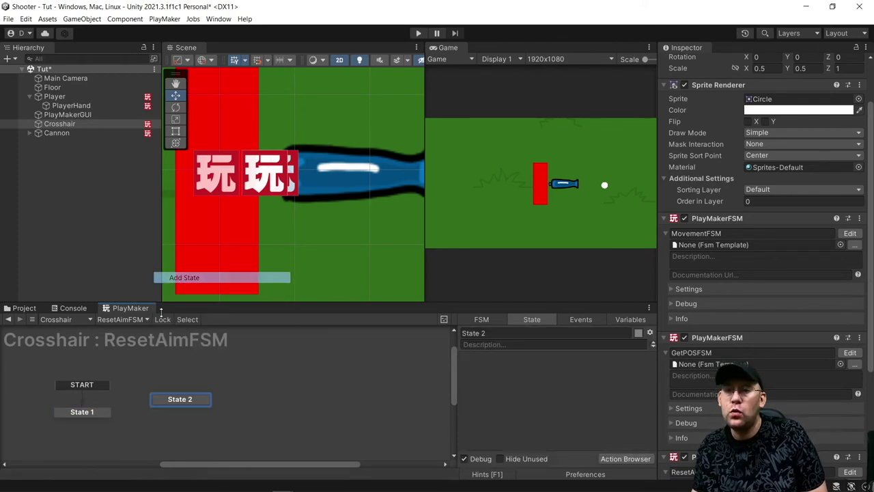
right_click(96, 413)
mouse_move(170, 323)
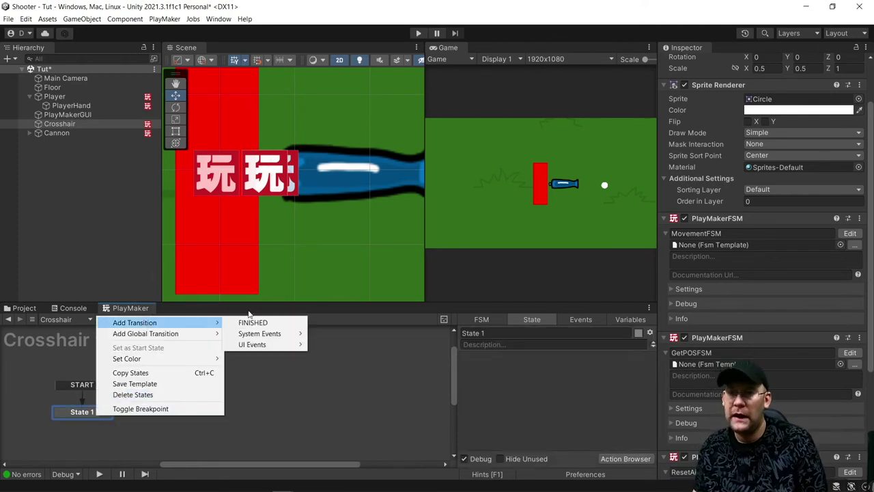
left_click(251, 322)
right_click(181, 401)
mouse_move(226, 304)
left_click(342, 304)
mouse_move(88, 422)
left_mouse_down()
mouse_move(180, 403)
mouse_move(87, 414)
left_mouse_up()
Step: Name the start state OnResetClick and the second state SetPosition, and arrange them side by side in the graph
left_click(486, 333)
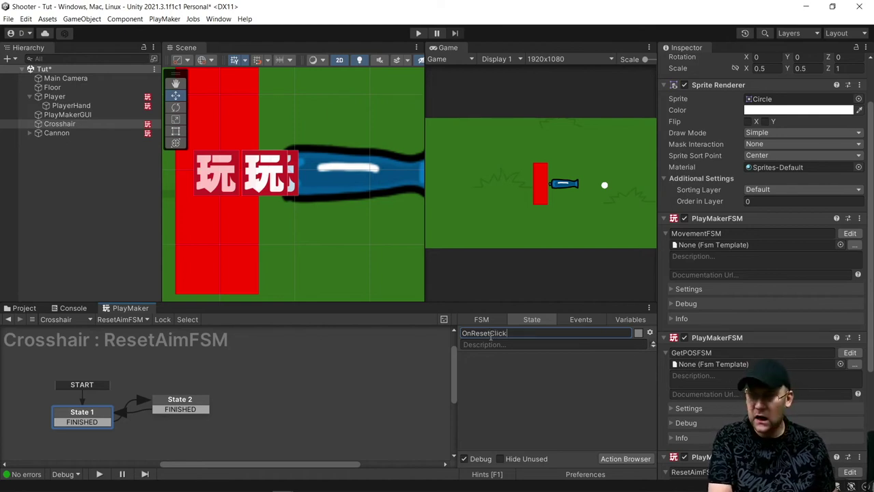
key("Return")
left_click(189, 399)
left_click(501, 333)
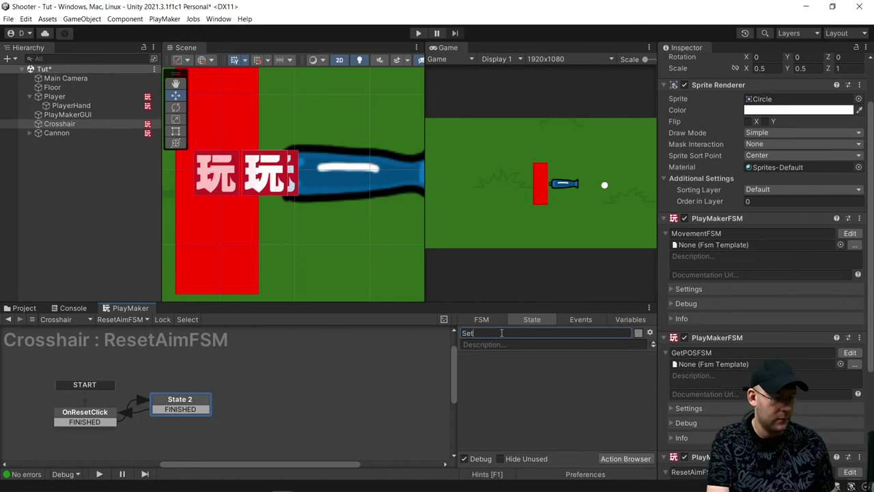
key("Return")
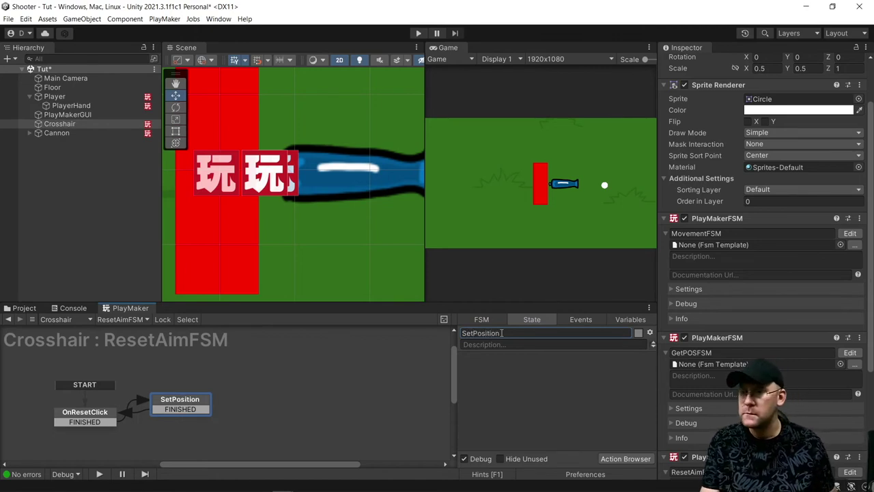
left_click_drag(77, 409, 63, 401)
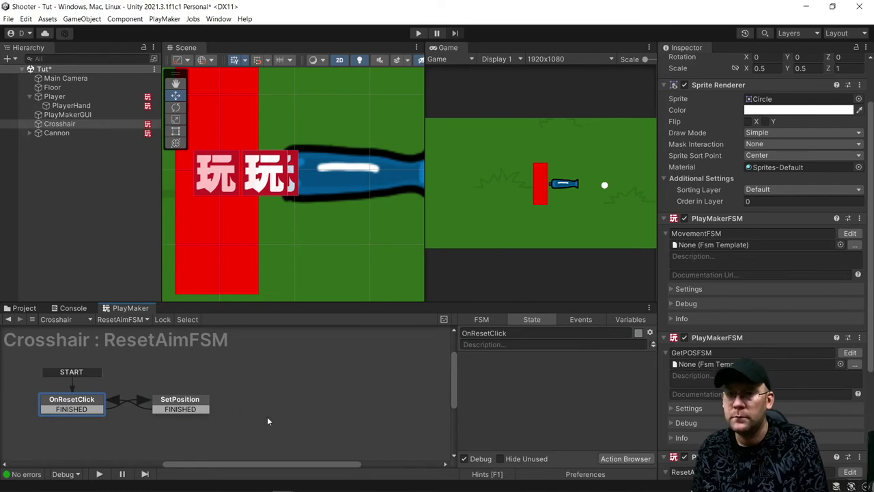
mouse_move(186, 410)
left_mouse_down()
mouse_move(192, 402)
mouse_move(179, 401)
left_mouse_up()
Step: Add a Get Key Down action to the OnResetClick state
left_click(68, 402)
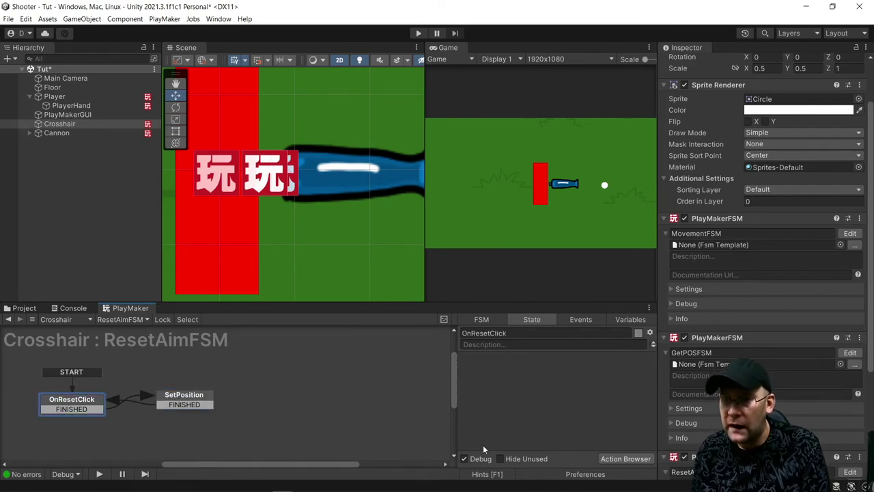
left_click(632, 459)
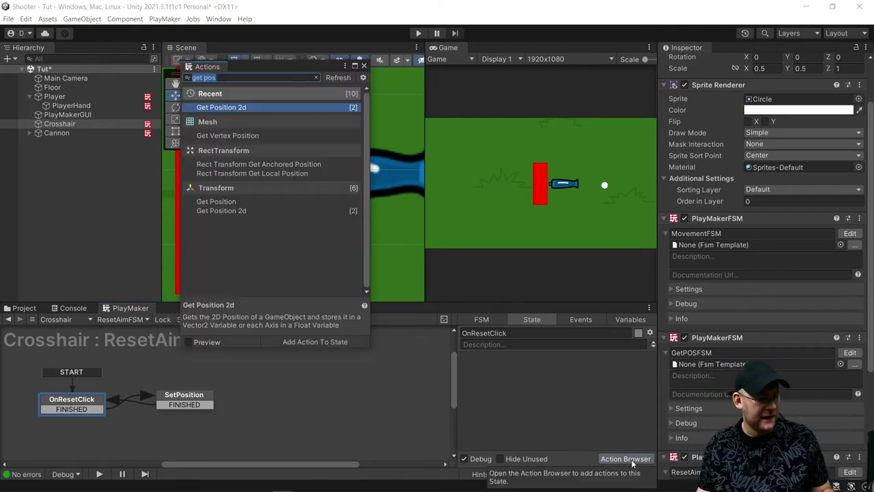
type("Get key")
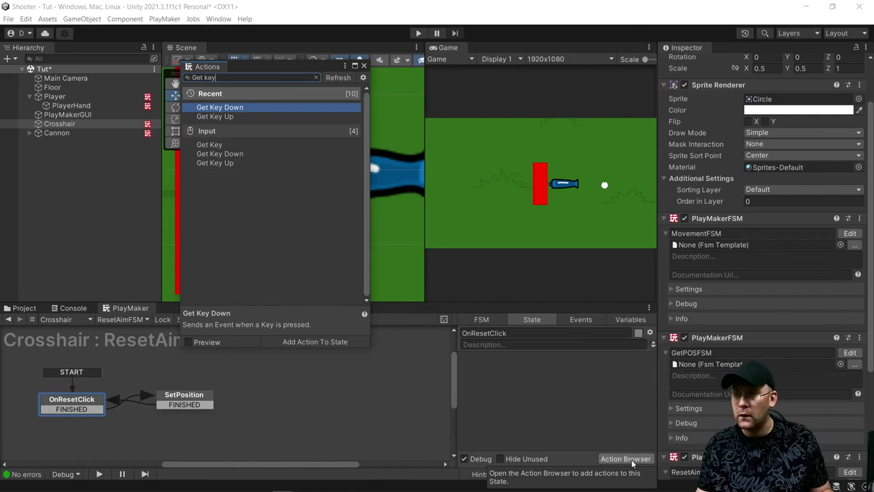
double_click(288, 106)
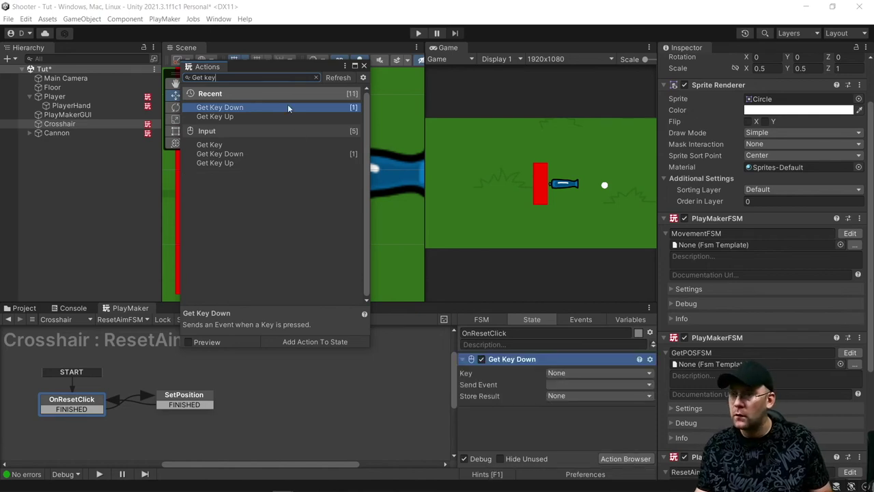
Step: Set the Get Key Down action's key to Mouse 1 and its sent event to FINISHED
left_click(588, 374)
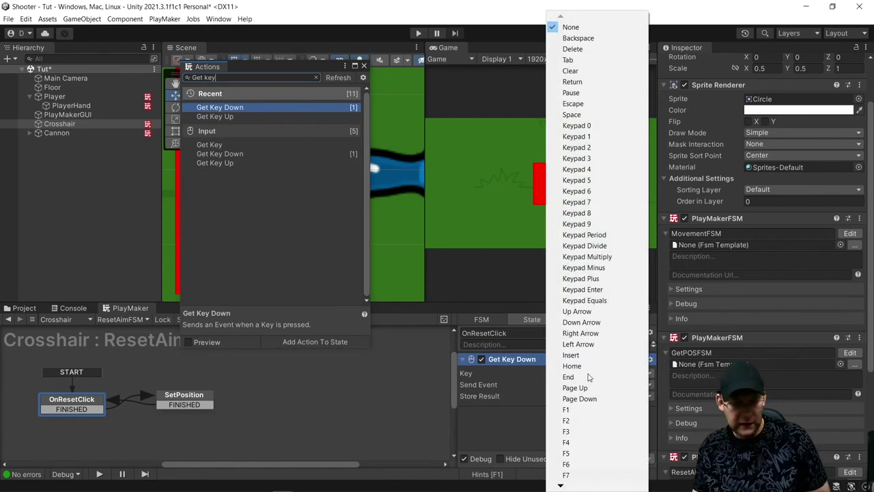
key("Down")
key("Down")
key("Down")
key("Down")
key("Down")
key("Down")
key("Down")
key("Down")
key("Down")
key("Down")
key("Down")
key("Down")
key("Down")
key("Down")
key("Down")
key("Down")
key("Down")
key("Down")
key("Down")
key("Down")
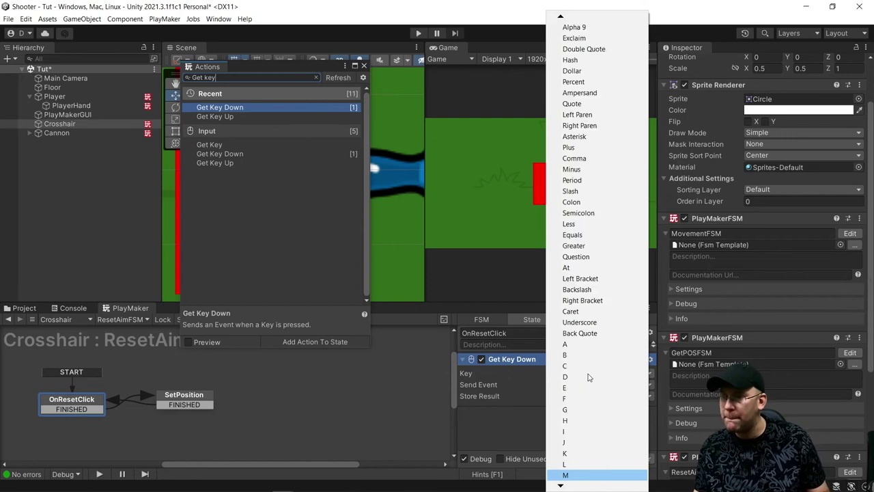
key("Down")
key("Down")
key("Down")
key("Down")
key("Down")
key("Down")
key("Down")
key("Down")
key("Down")
key("Down")
key("Down")
key("Down")
key("Down")
key("Down")
key("Down")
key("Down")
key("Down")
key("Down")
key("Down")
key("Down")
key("Down")
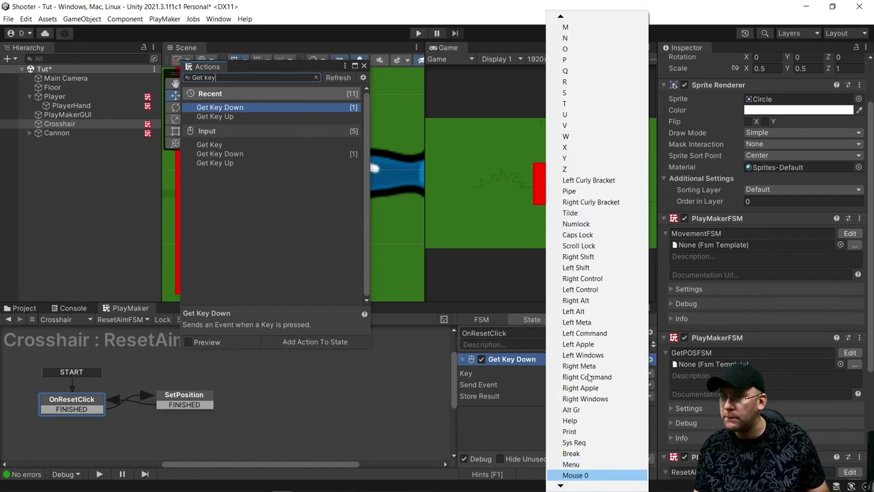
key("Down")
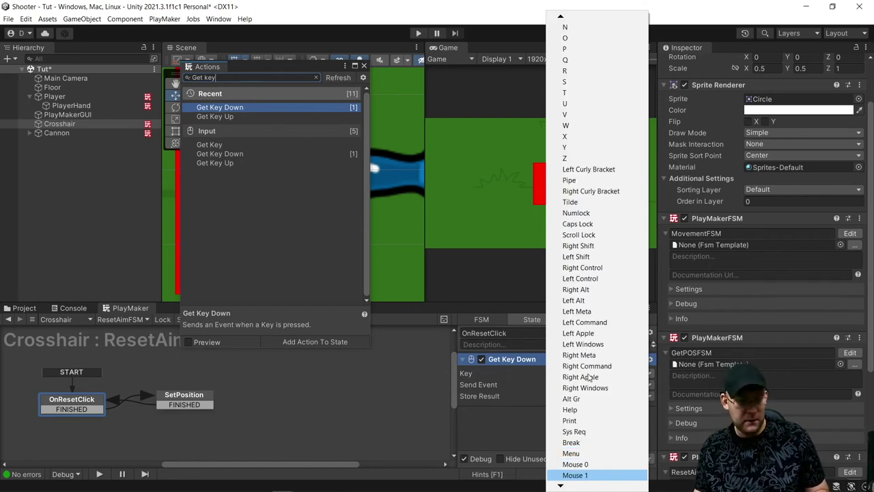
key("Return")
left_click(554, 384)
left_click(578, 408)
Step: Select the SetPosition state and search the available actions for "Set position"
left_click(184, 399)
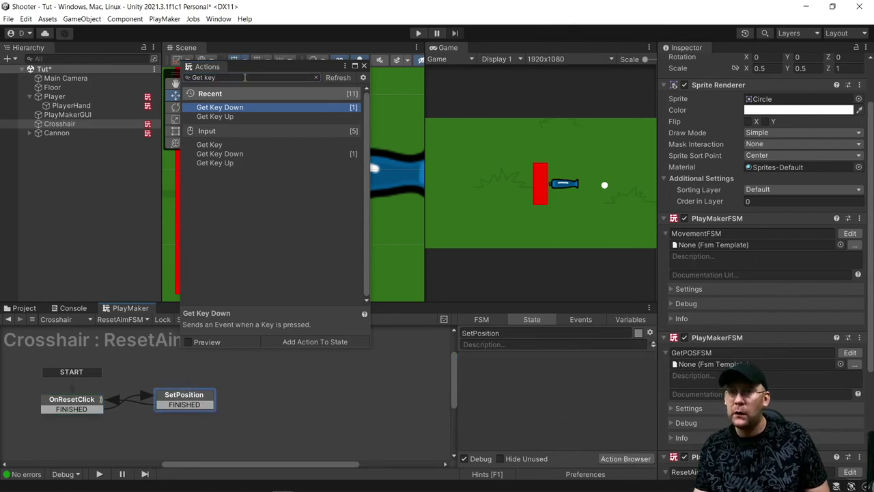
key("ctrl+a")
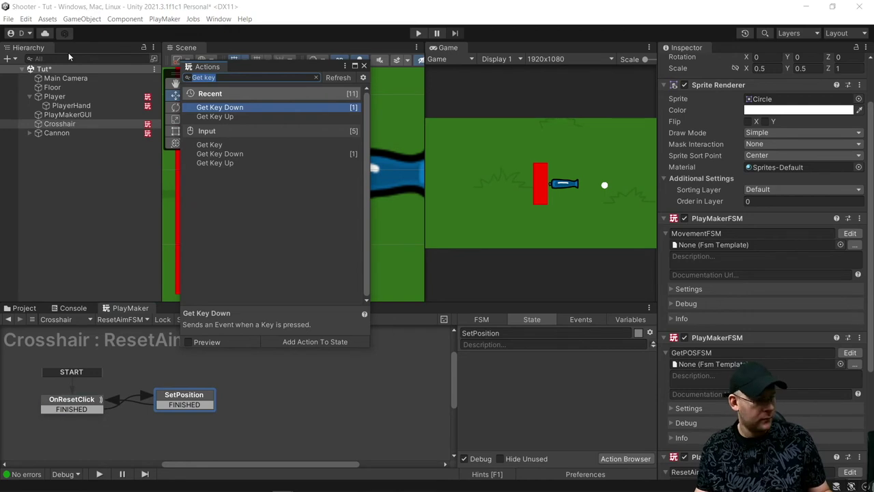
type("Set position")
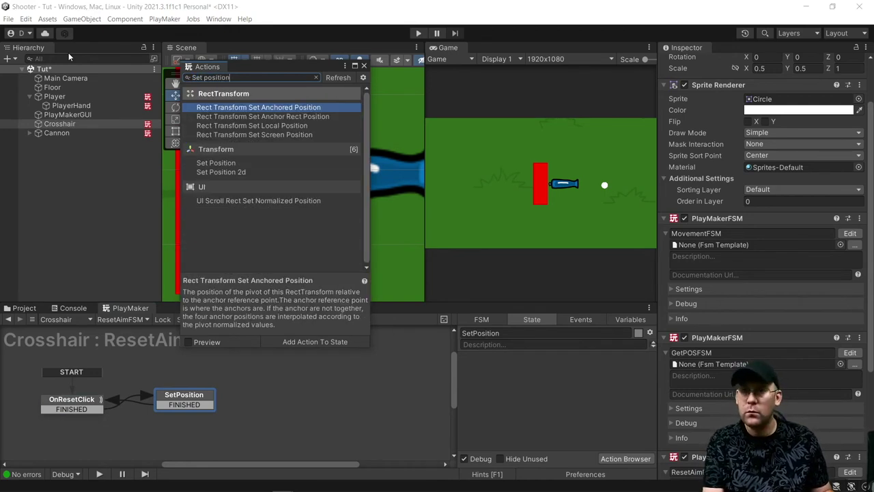
key("Return")
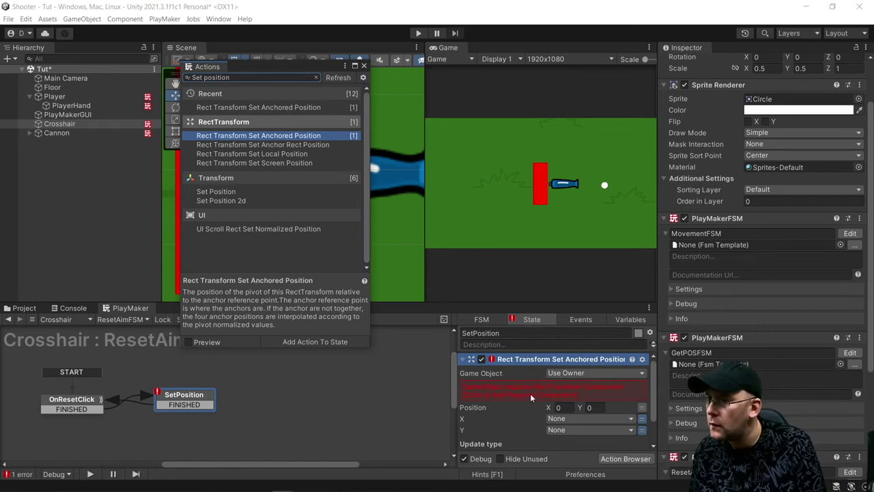
left_click(514, 393)
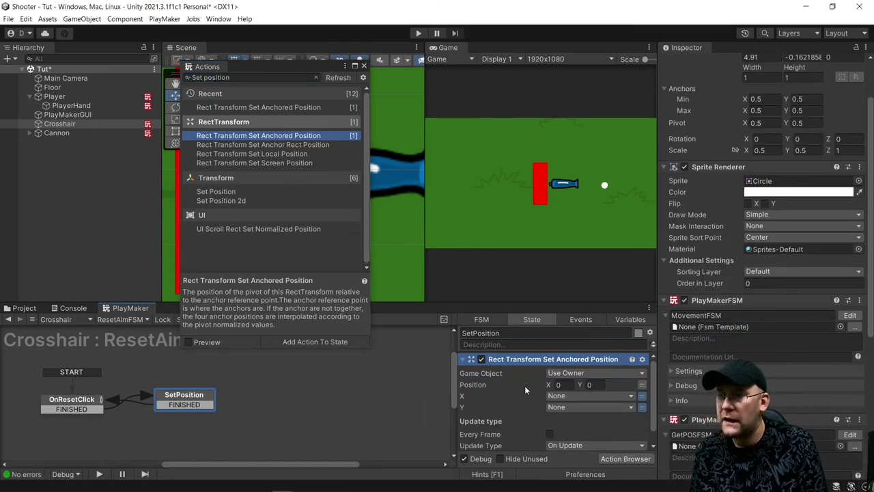
scroll(767, 251, "down", 3)
scroll(767, 251, "down", 2)
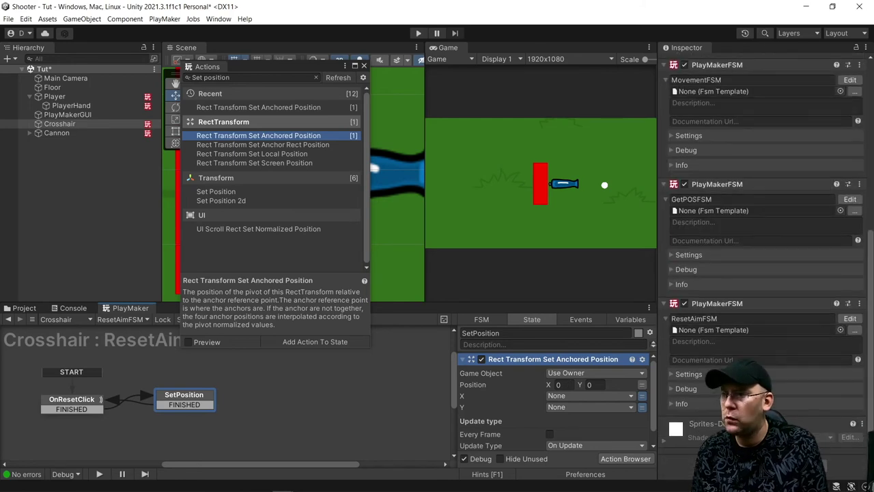
scroll(767, 251, "up", 1)
scroll(767, 251, "up", 5)
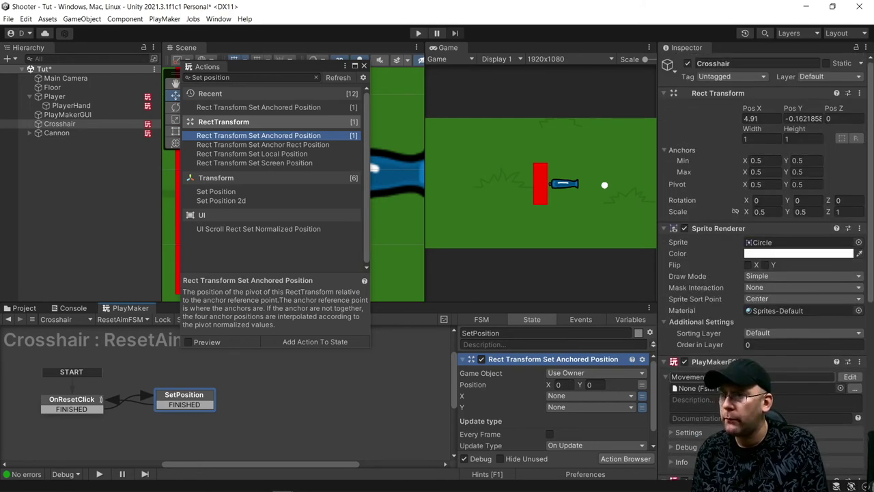
left_click(669, 95)
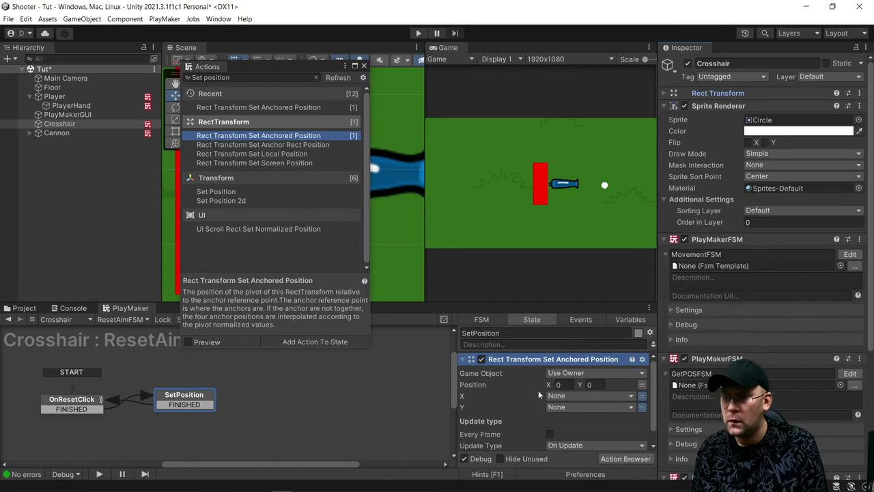
left_click(642, 384)
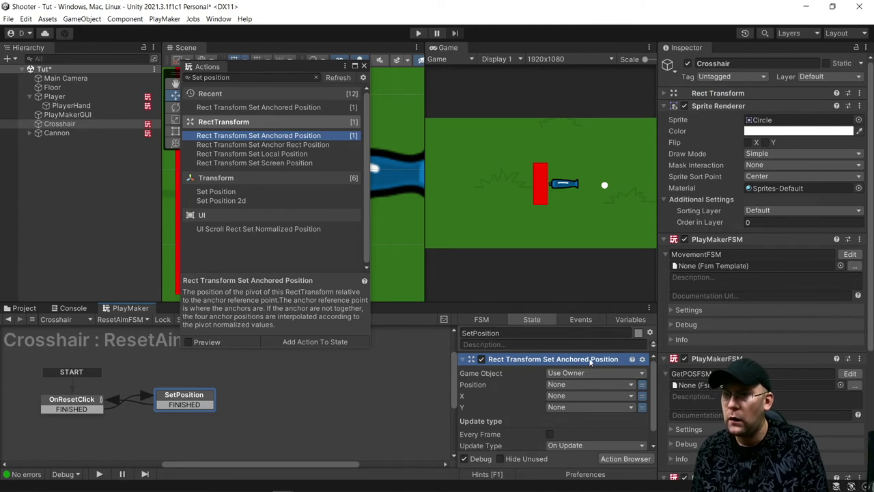
key("Delete")
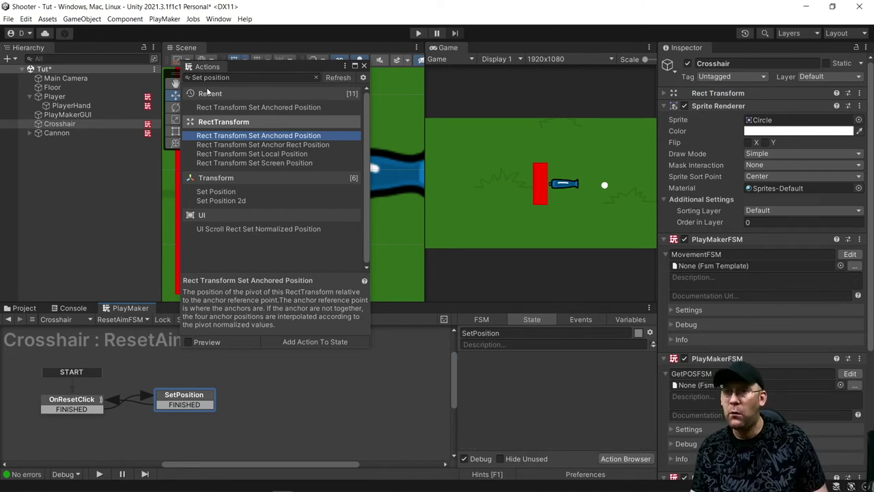
Step: Add a Set Position 2d action to the SetPosition state and remove the Rect Transform component from Crosshair
double_click(219, 201)
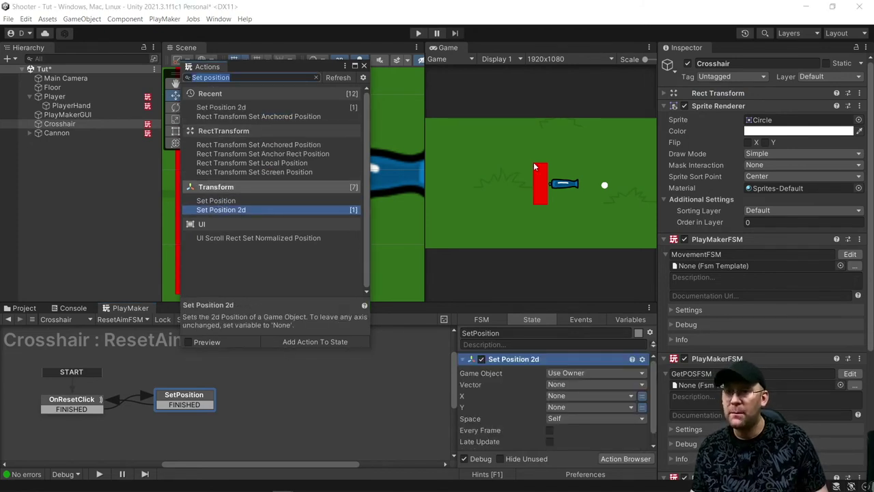
left_click(859, 93)
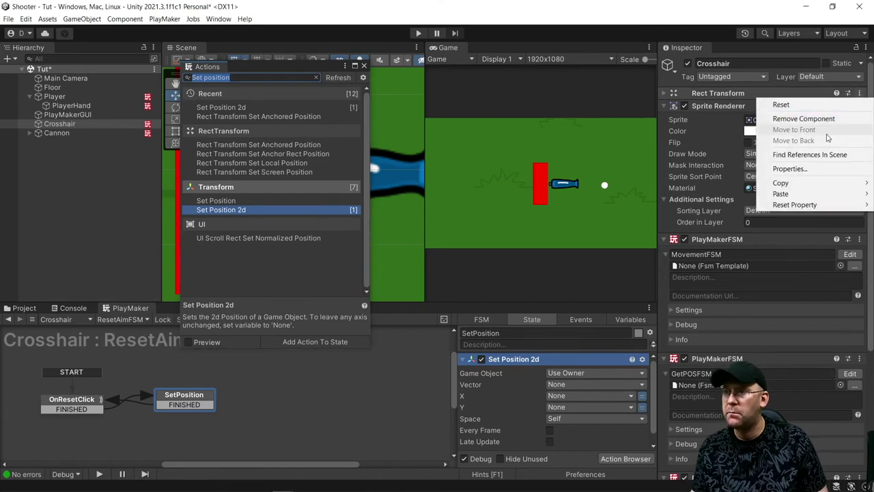
left_click(803, 118)
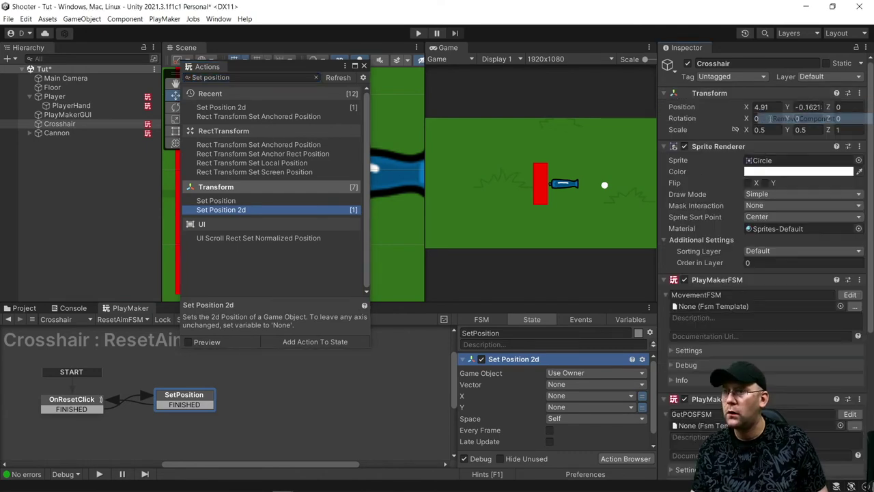
Step: Set the Set Position 2d action's vector to the HandPOS variable and close the action browser
left_click(576, 385)
mouse_move(615, 408)
left_click(683, 418)
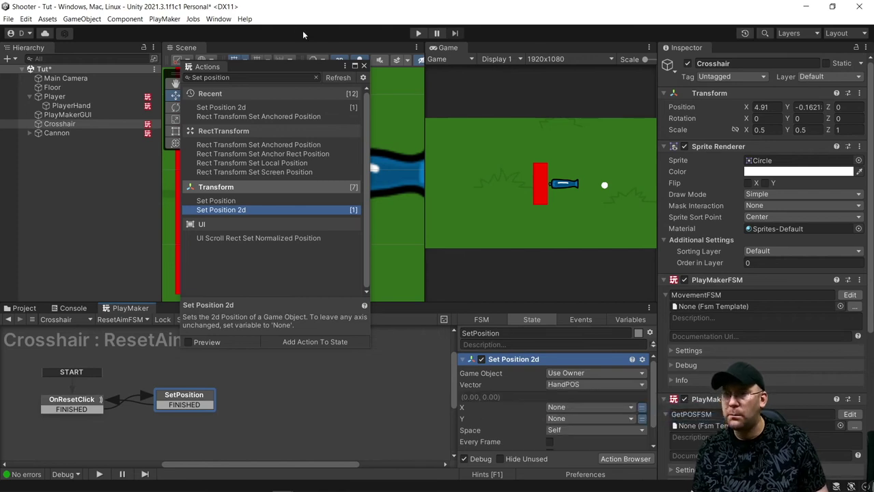
left_click(364, 66)
scroll(547, 442, "down", 1)
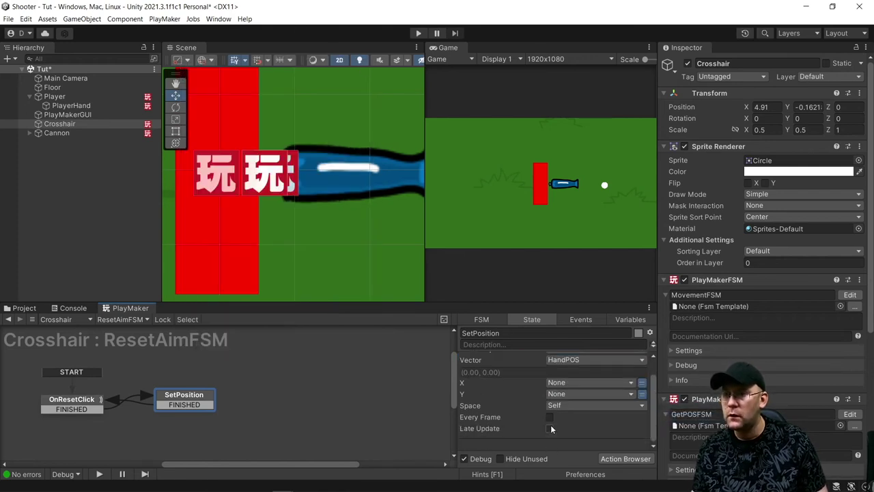
Step: Add a Next Frame Event action to the SetPosition state that sends FINISHED
left_click(623, 459)
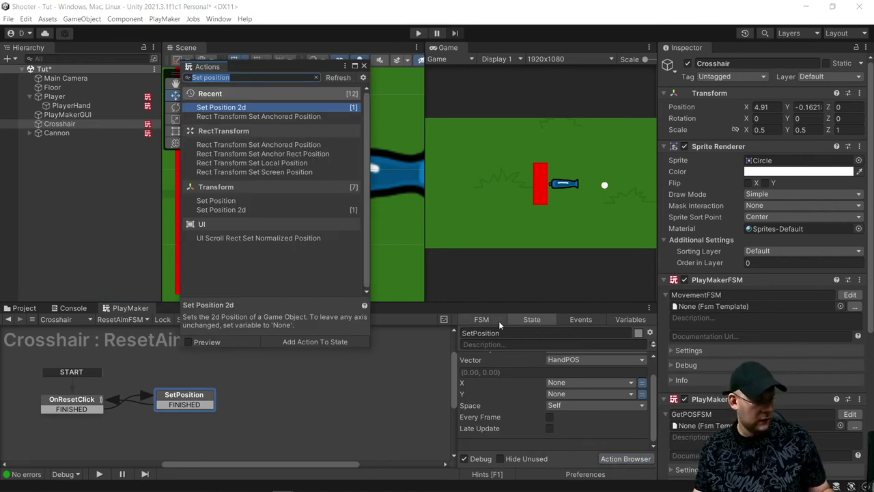
type("next")
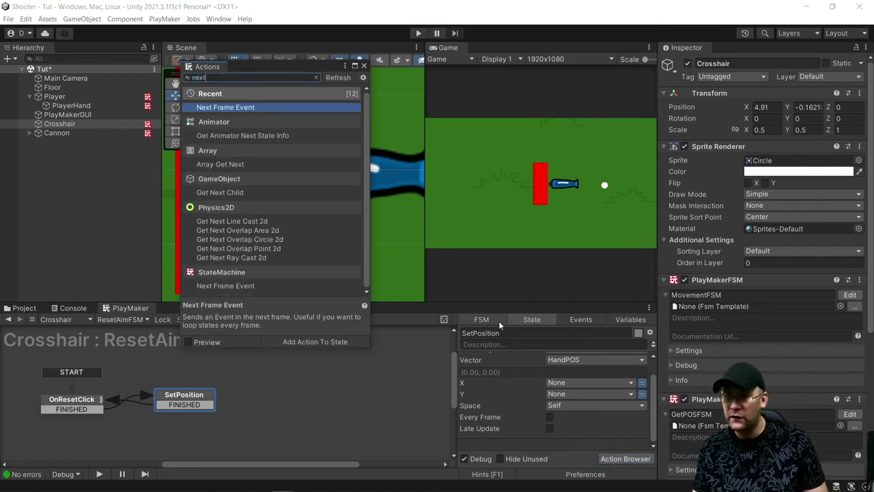
key("Return")
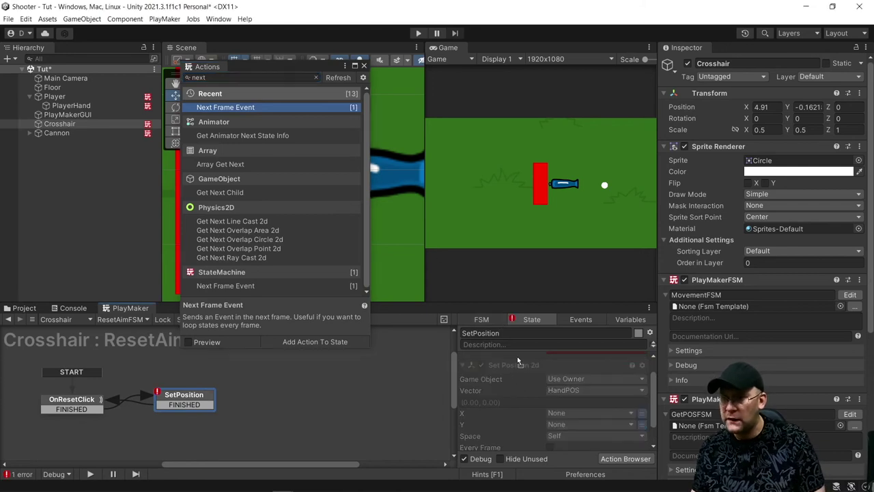
left_click(571, 429)
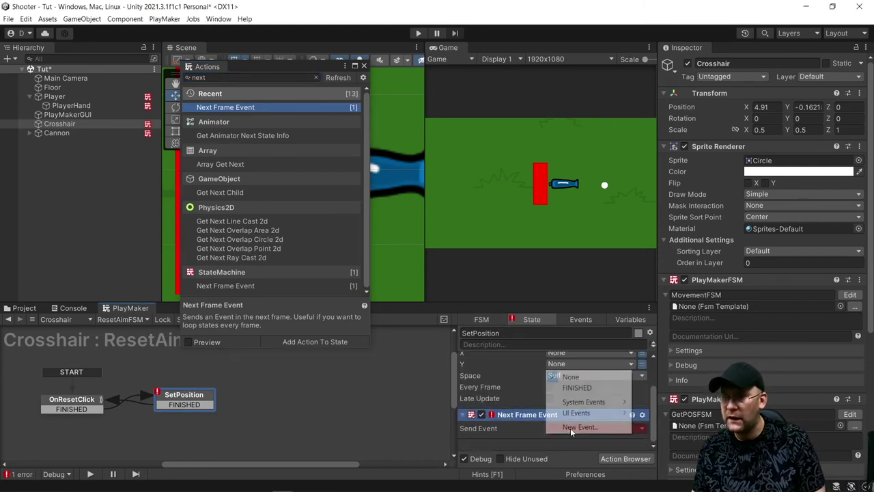
left_click(581, 388)
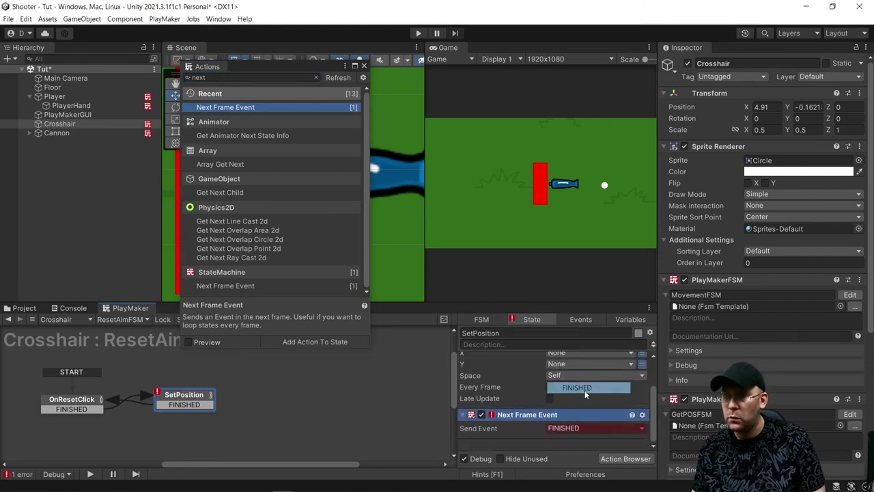
left_click(366, 66)
Step: Run the game, test the crosshair's aim reset with the mouse, and stop play mode
left_click(418, 33)
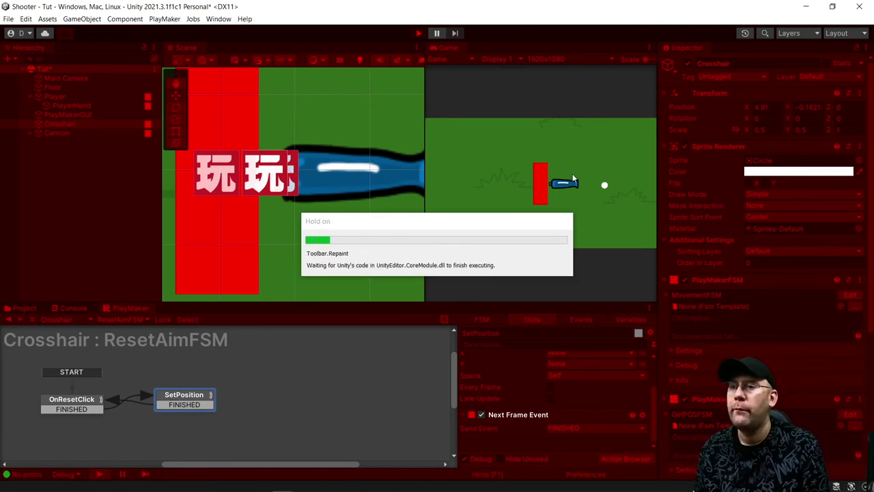
right_click(617, 176)
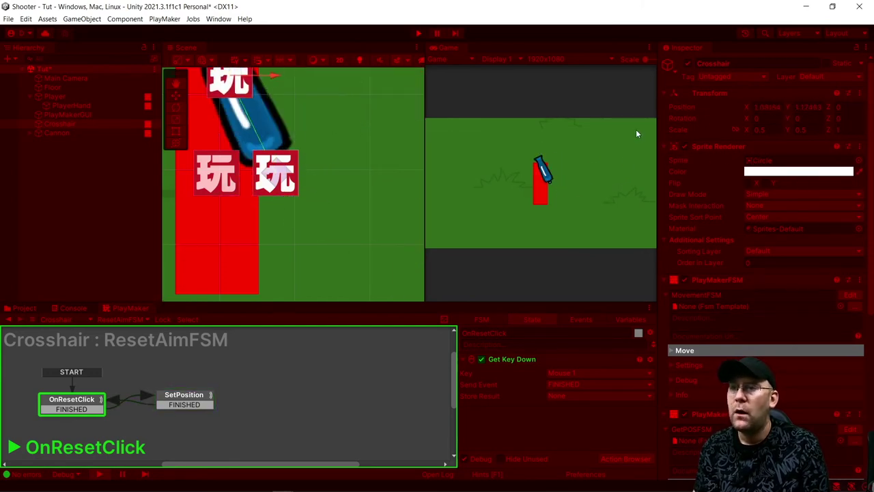
left_click(418, 33)
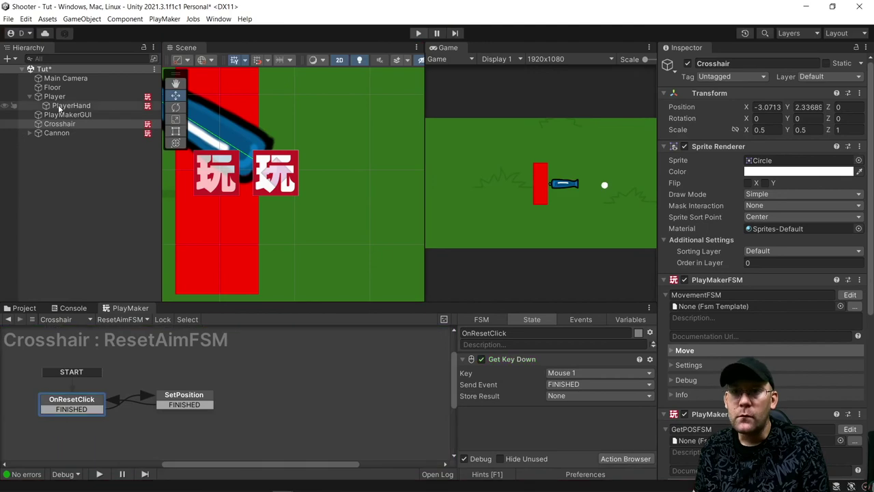
Step: Create an empty child object under Player and name it ResetPoint
left_click(55, 96)
right_click(60, 100)
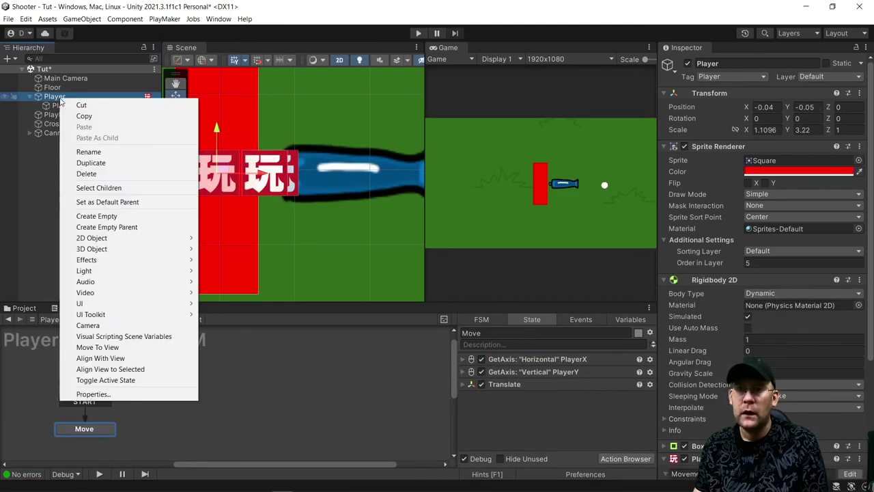
left_click(94, 216)
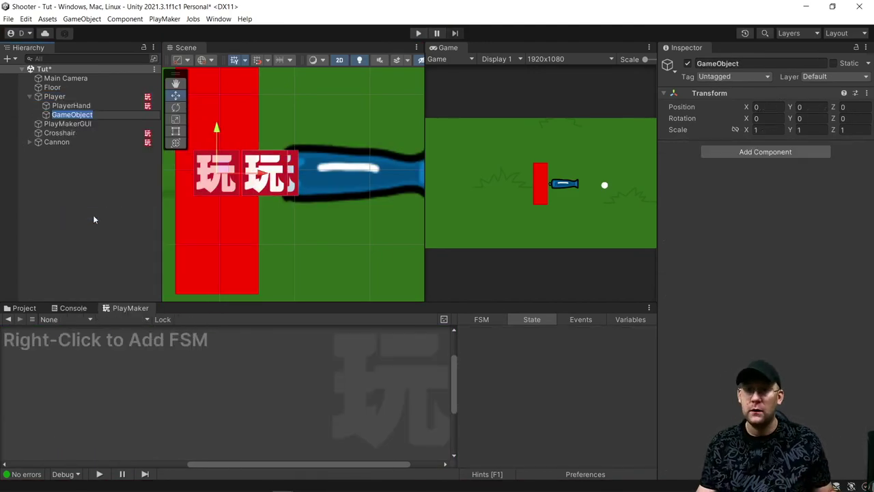
type("Reset")
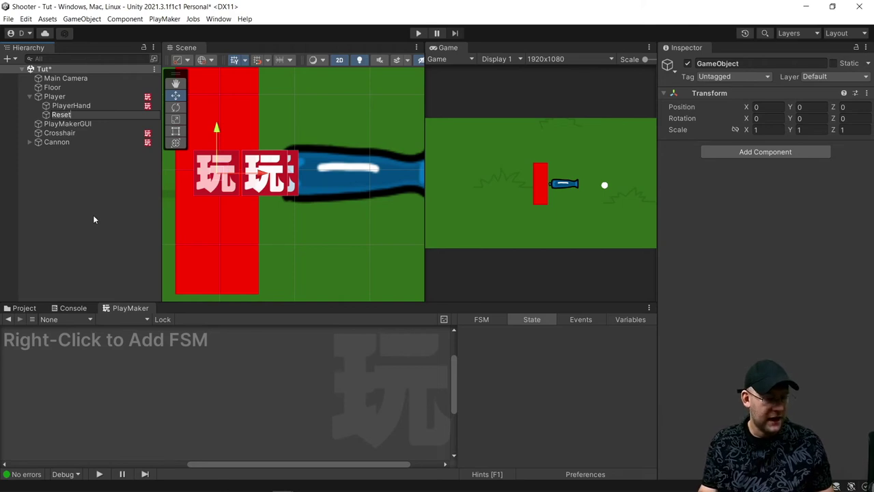
type("Point")
key("Return")
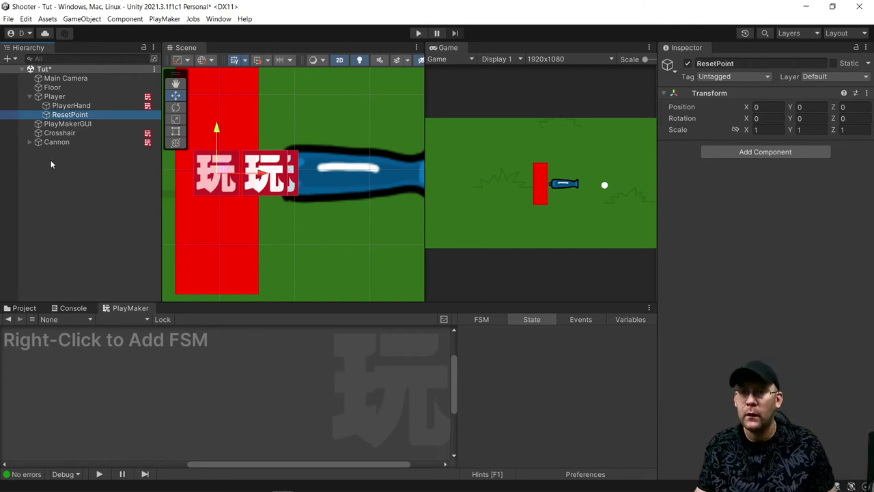
Step: Copy the GetHandPOSFSM component from PlayerHand and paste it onto ResetPoint as a new component
left_click(60, 105)
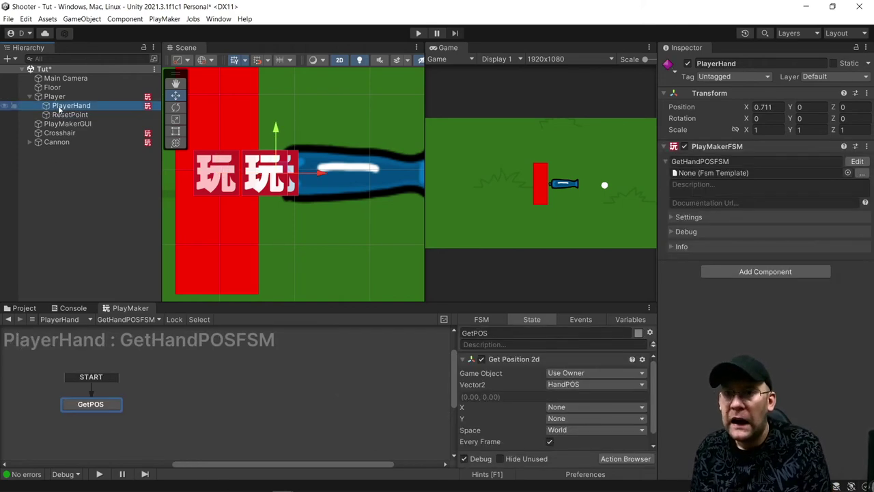
left_click(135, 321)
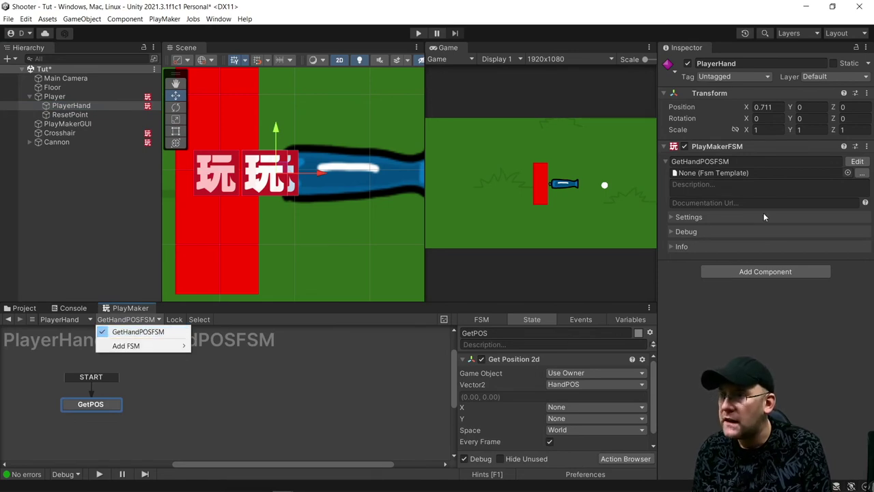
left_click(866, 147)
left_click(866, 147)
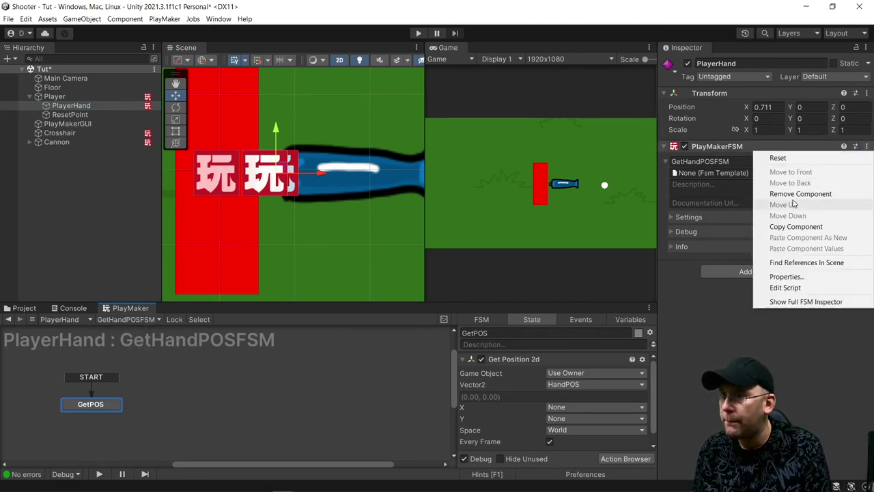
left_click(795, 228)
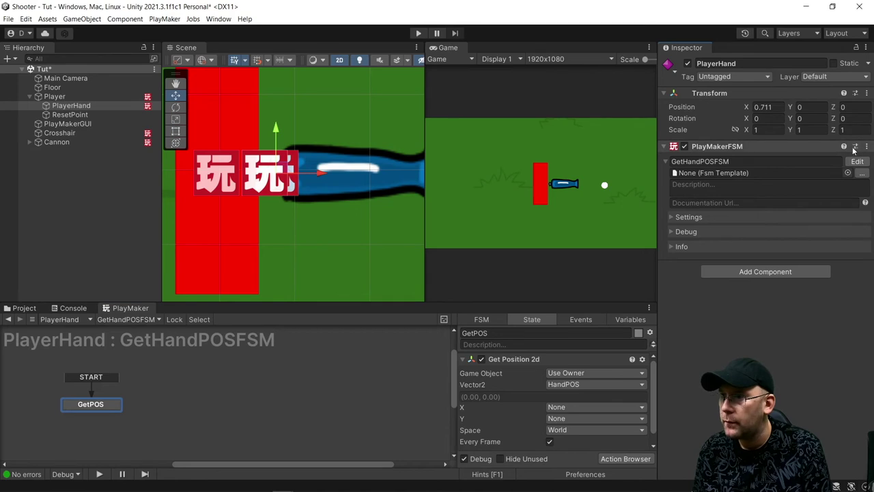
left_click(117, 115)
left_click(867, 93)
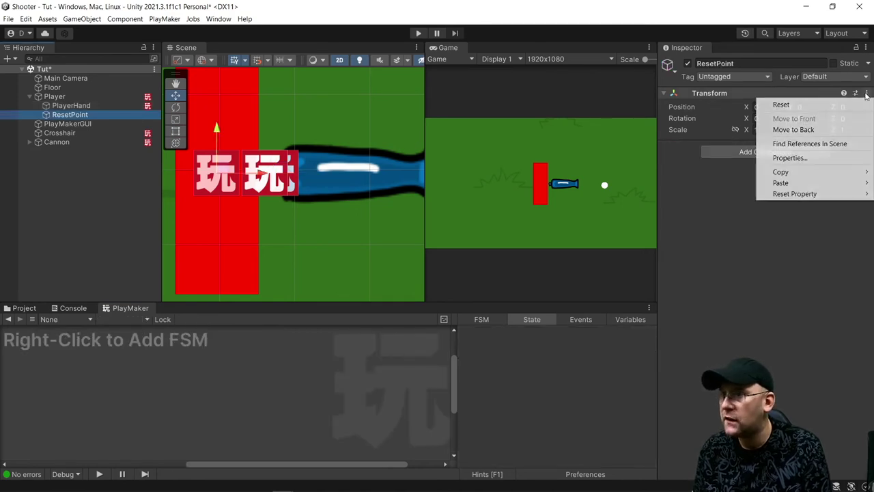
mouse_move(793, 184)
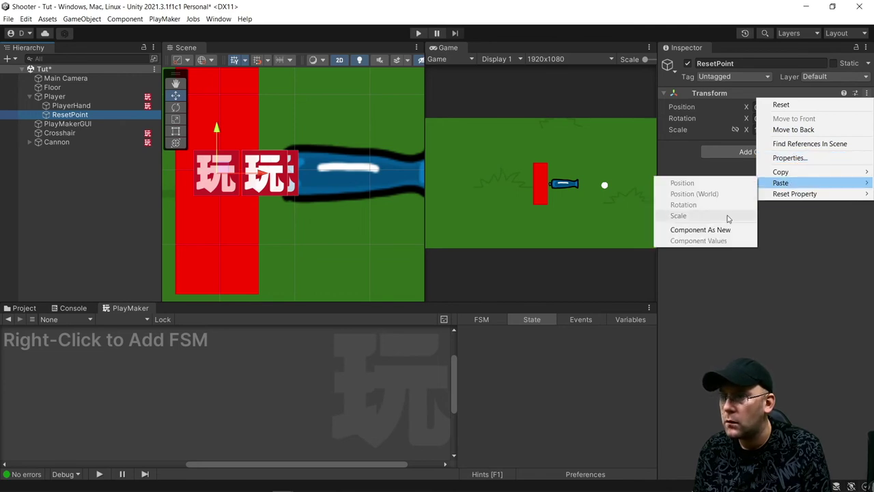
left_click(704, 229)
Step: Remove the GetHandPOSFSM component from the PlayerHand object
left_click(91, 106)
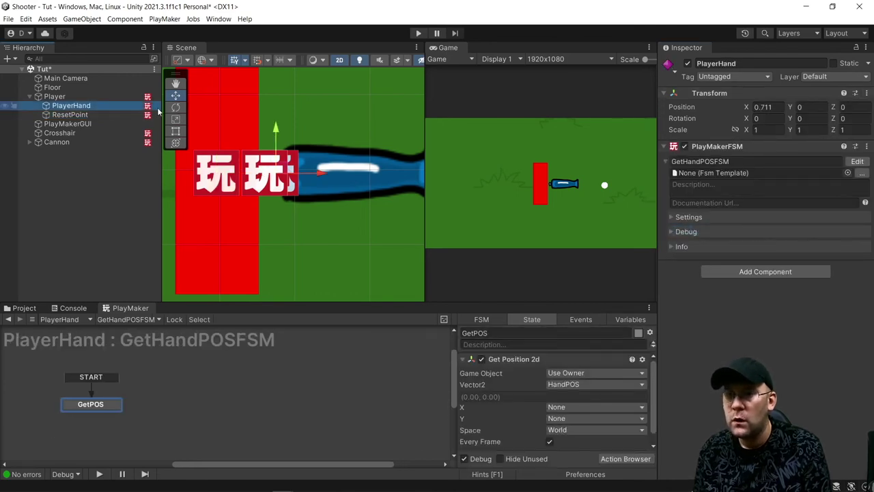
left_click(867, 147)
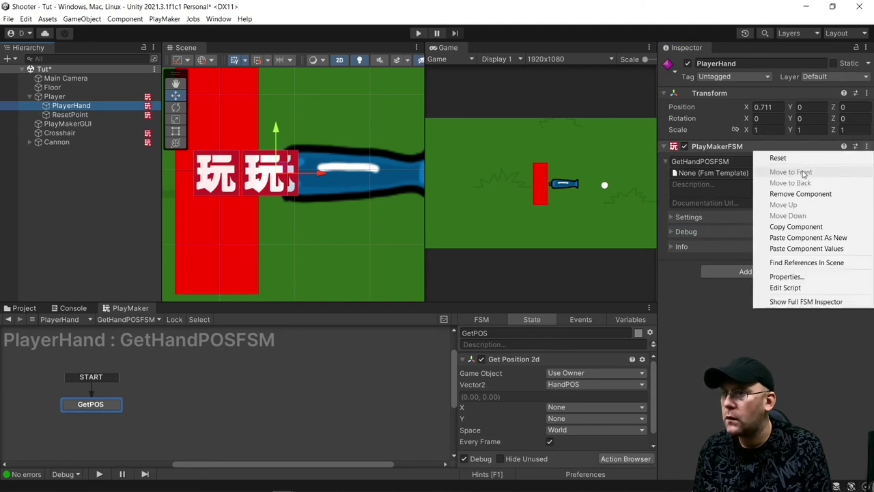
left_click(796, 194)
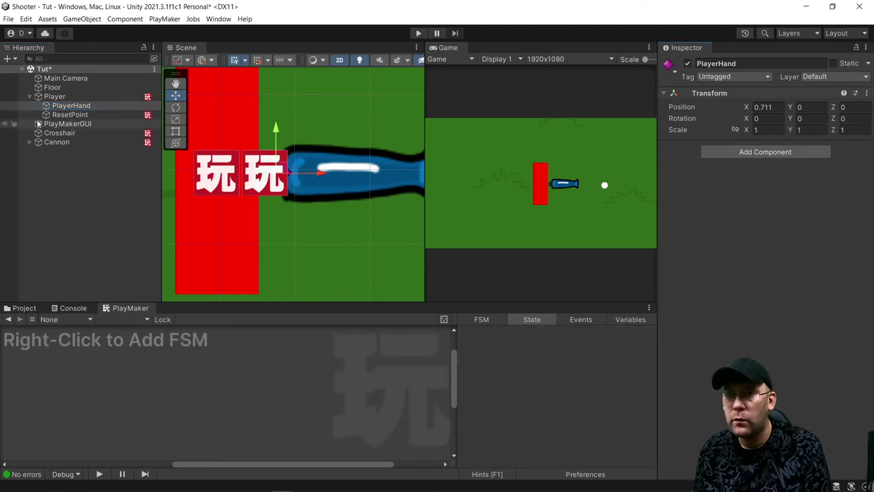
Step: Move ResetPoint along X beyond the cannon's muzzle to about 4.44 and give it a yellow diamond icon
left_click(69, 114)
scroll(271, 188, "down", 1)
left_click_drag(267, 182, 479, 177)
scroll(347, 200, "down", 2)
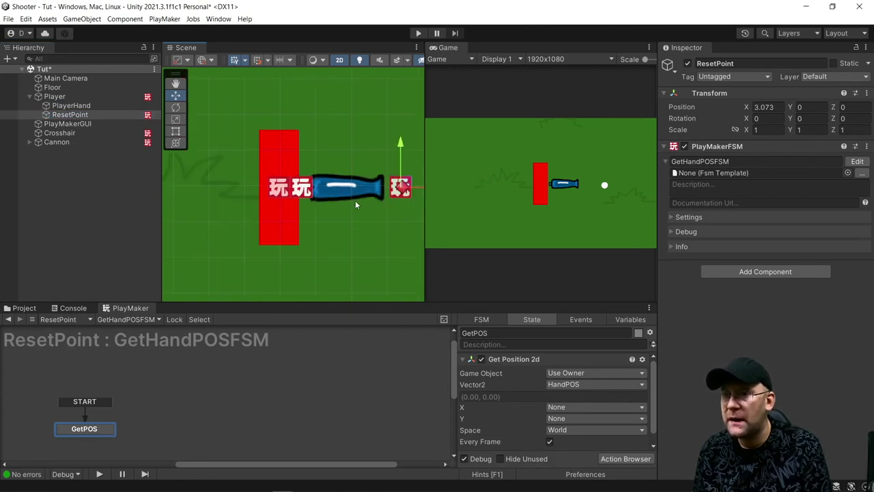
middle_click_drag(355, 202, 211, 211)
left_click_drag(241, 209, 286, 206)
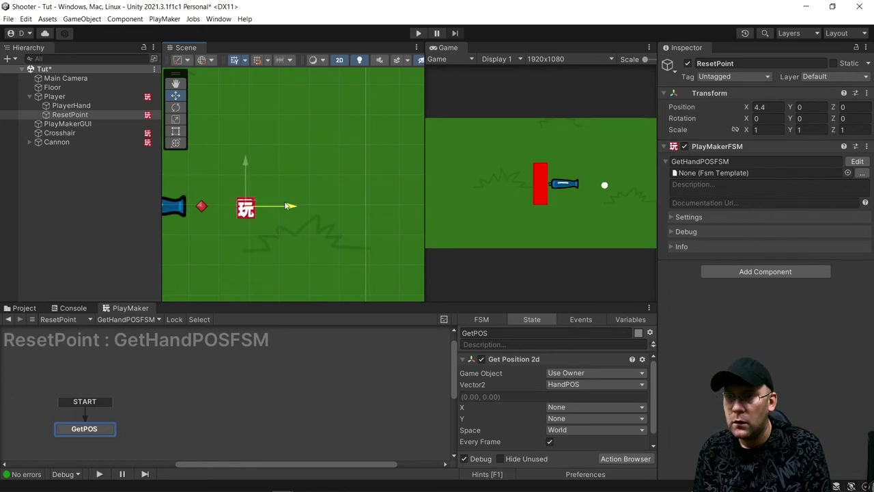
left_click(669, 65)
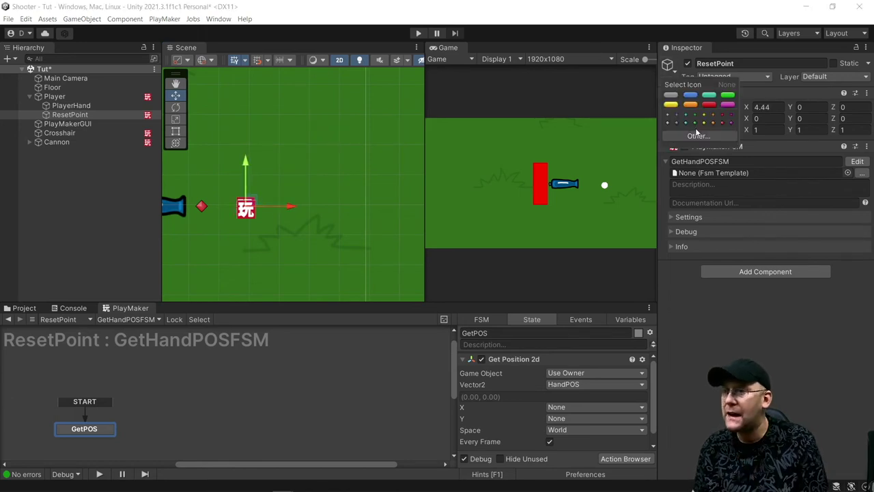
left_click(704, 124)
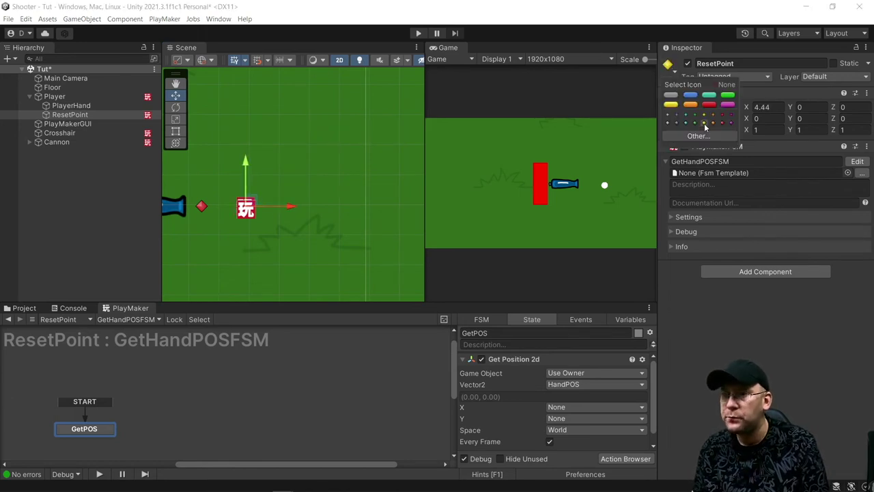
Step: Run the game to test the aim reset with ResetPoint under Player, and stop play mode
left_click(418, 34)
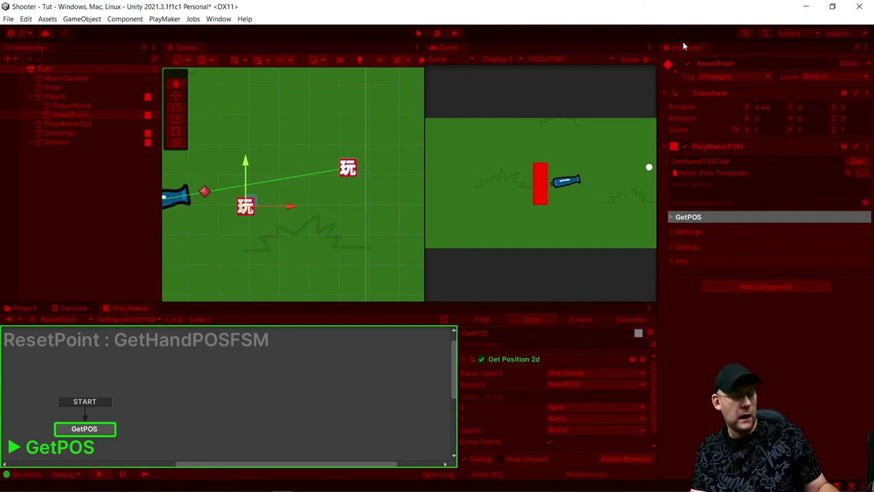
left_click(420, 33)
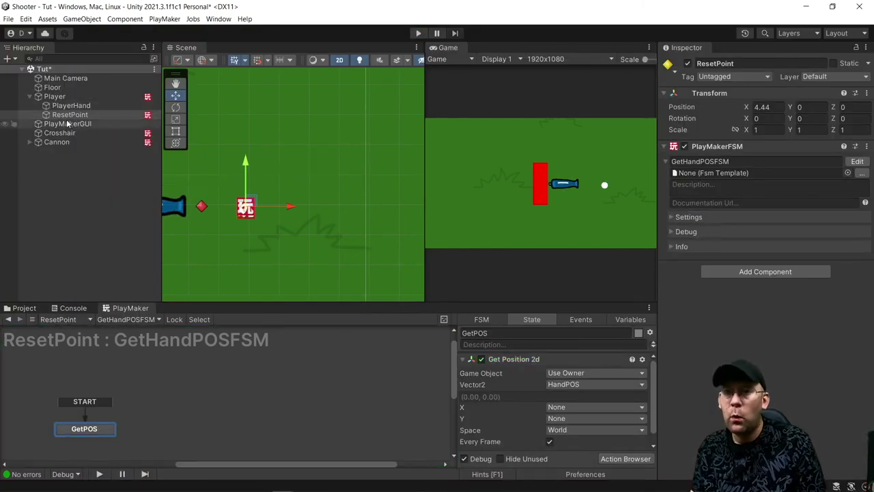
Step: Make ResetPoint a child of Cannon and test the aim reset in play mode
left_click(68, 114)
left_click_drag(58, 152, 59, 143)
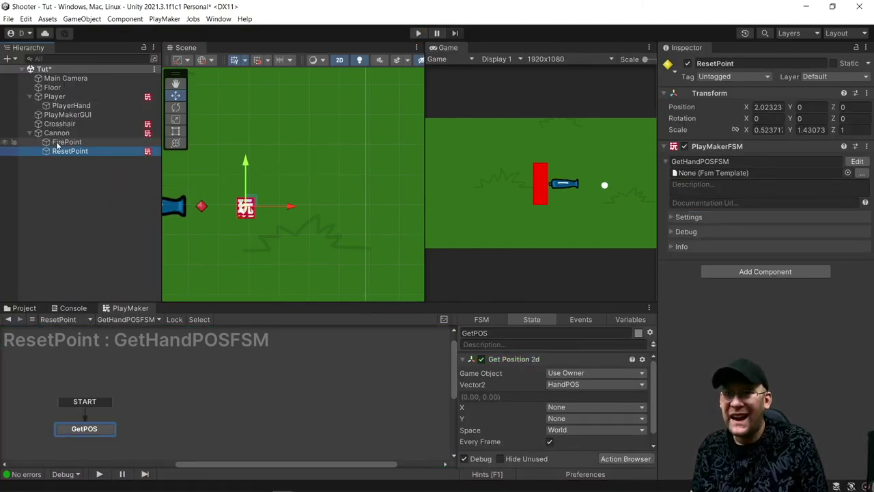
left_click(419, 33)
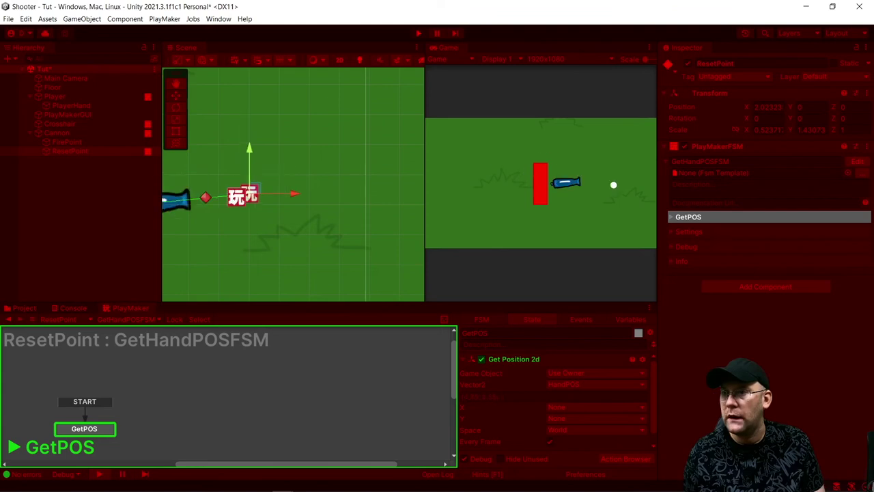
left_click(418, 33)
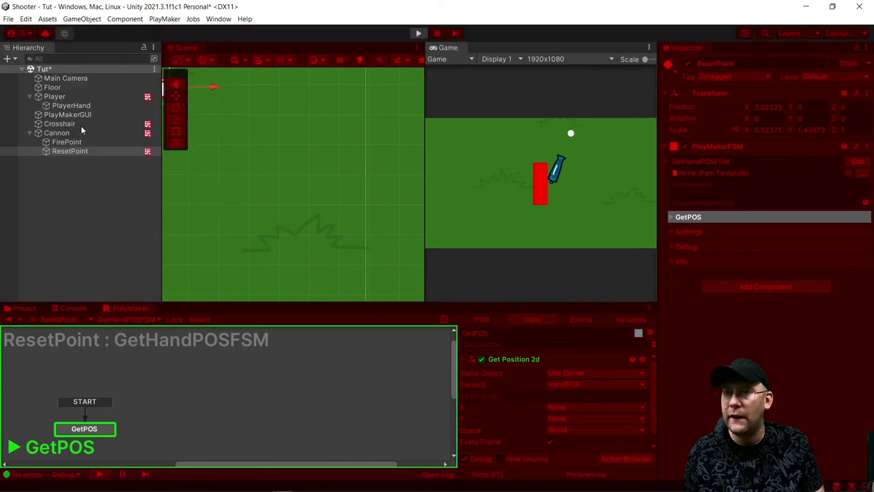
Step: In the Crosshair's MovementFSM, edit the Mouse X axis multiplier and set the Mouse Y axis multiplier to 10
left_click(67, 133)
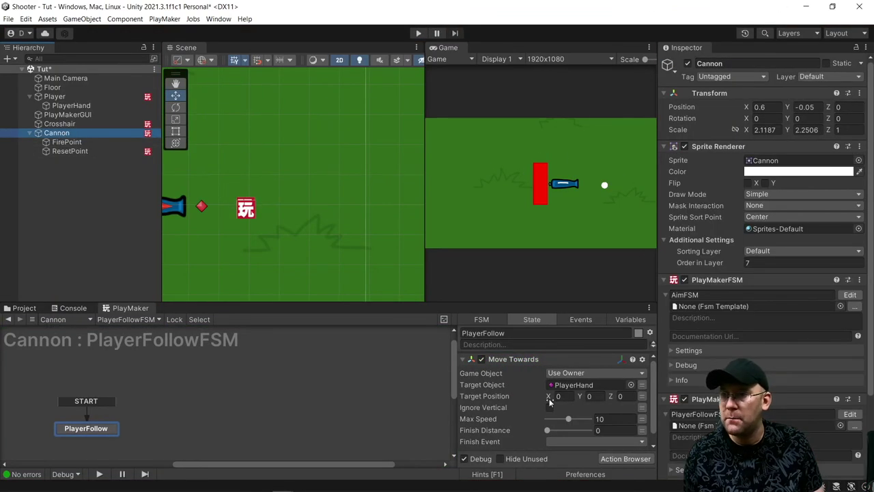
left_click(58, 124)
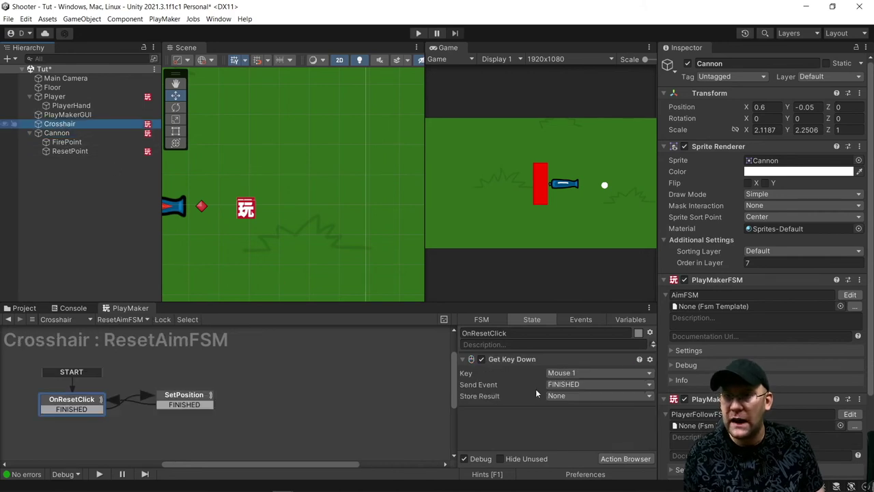
left_click(145, 320)
left_click(139, 341)
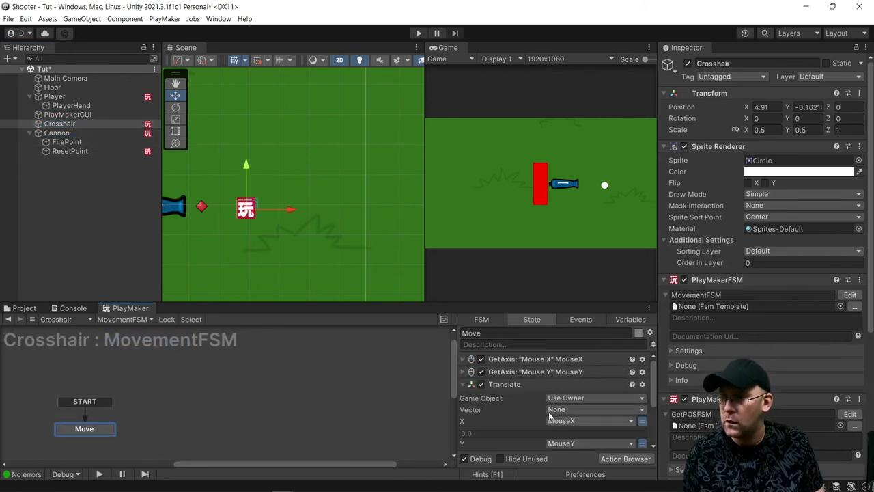
left_click(464, 359)
left_click(562, 384)
type("5")
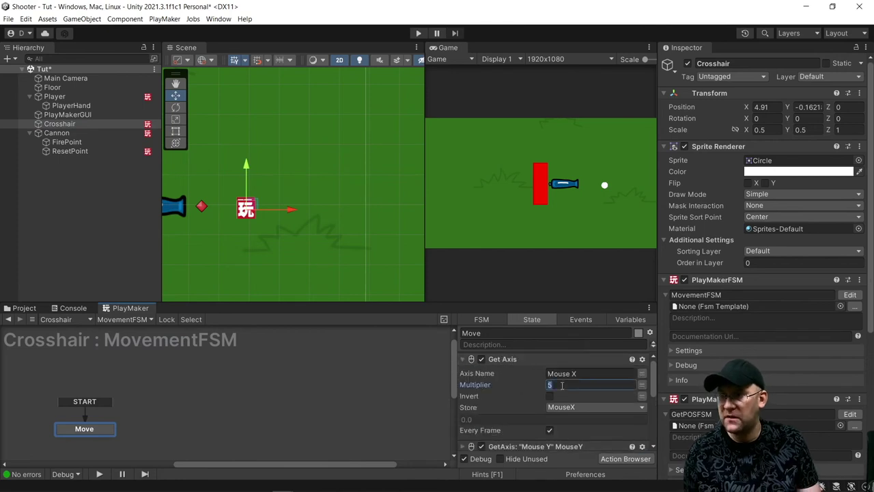
left_click(462, 361)
left_click(463, 372)
left_click(584, 397)
type("5")
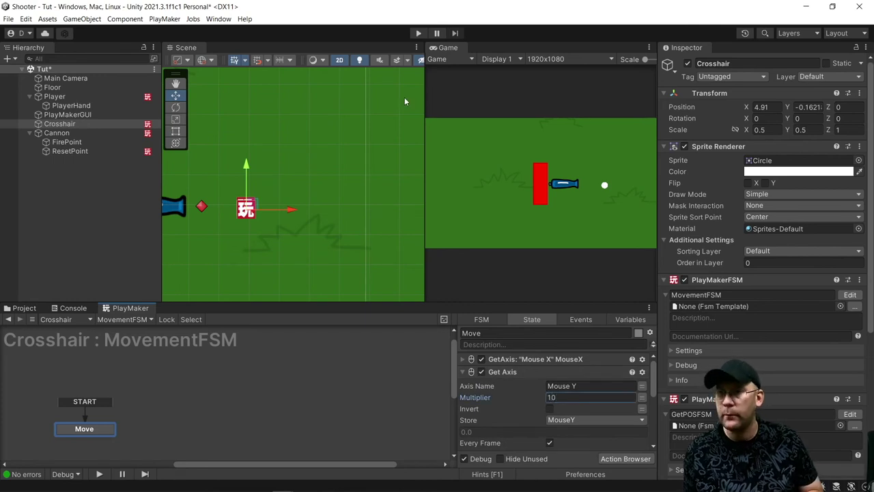
left_click(79, 166)
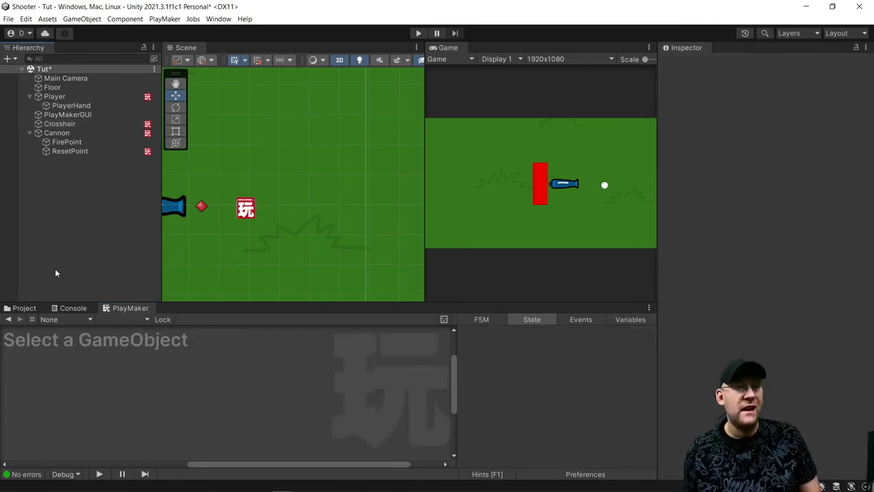
Step: Create an empty child object under Cannon and name it TargetPoint
scroll(296, 184, "down", 8)
scroll(297, 191, "down", 1)
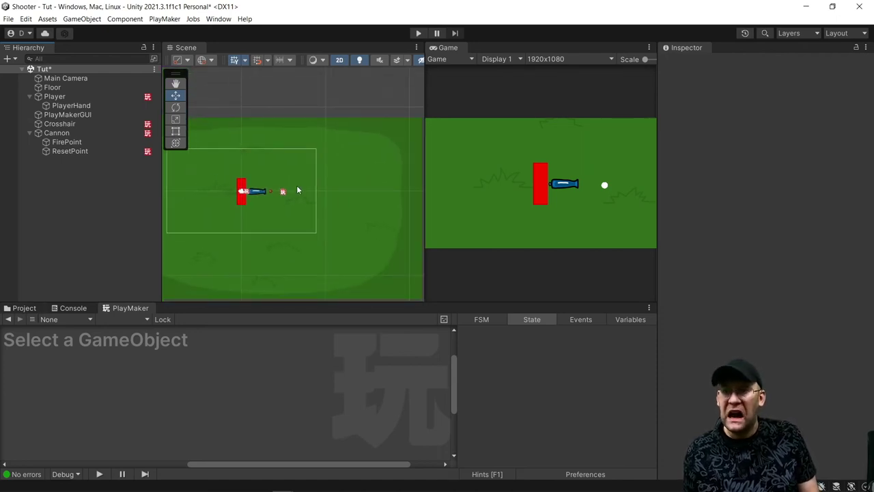
left_click(56, 134)
right_click(65, 138)
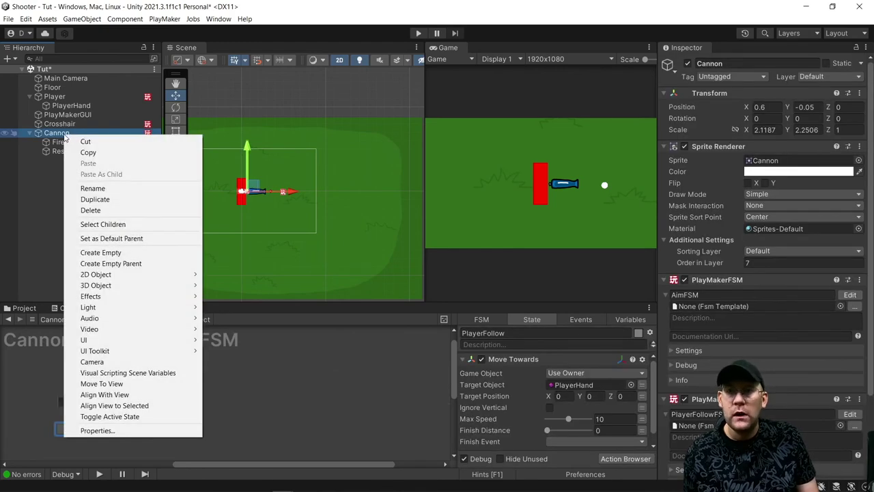
left_click(112, 252)
type("Ta")
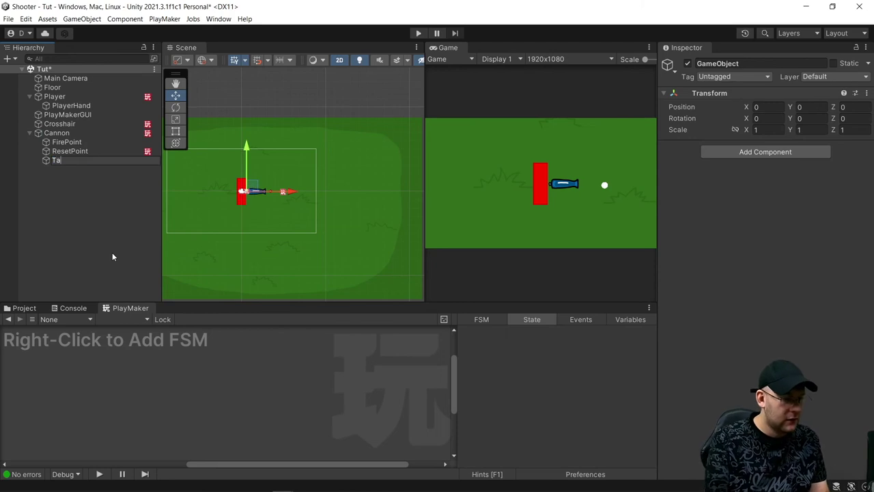
type("rgetPoint")
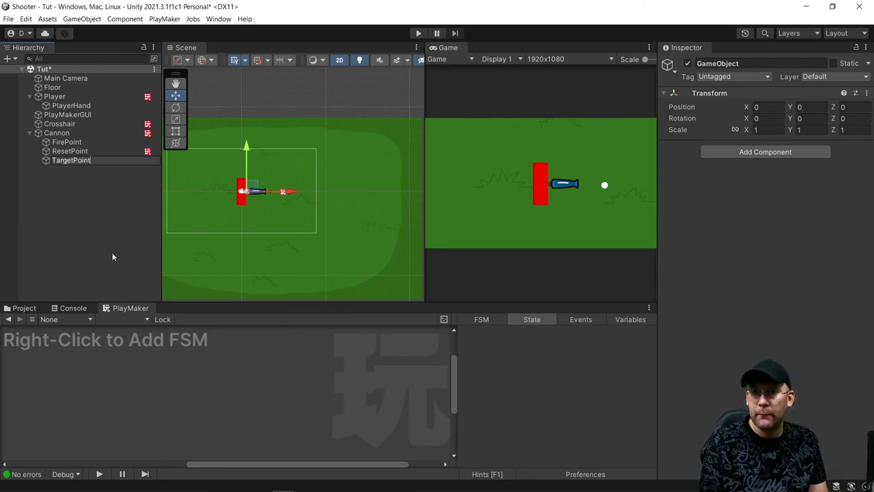
key("Return")
Step: Give TargetPoint a purple diamond icon and move it along X to about 7.57, well beyond ResetPoint
left_click(668, 65)
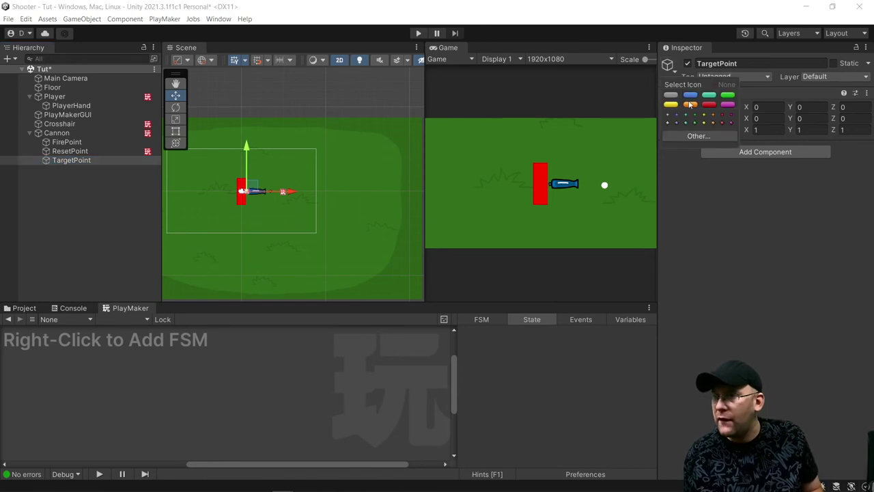
left_click(731, 122)
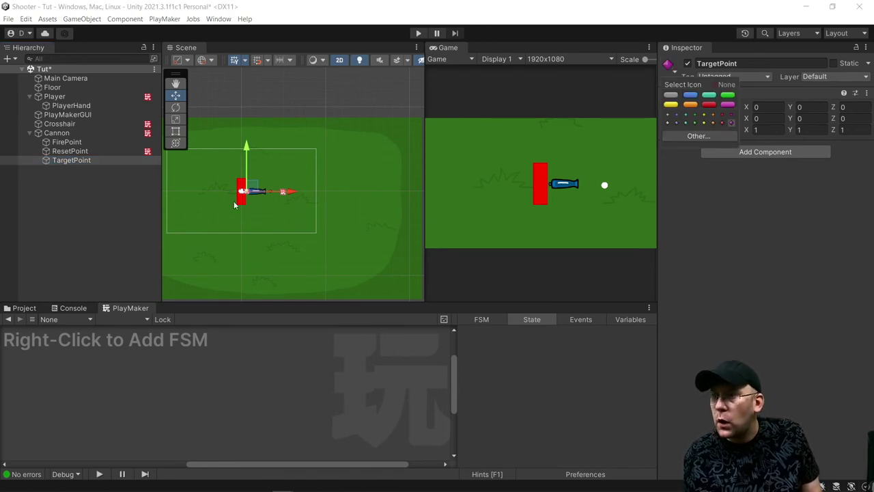
left_click_drag(291, 194, 401, 190)
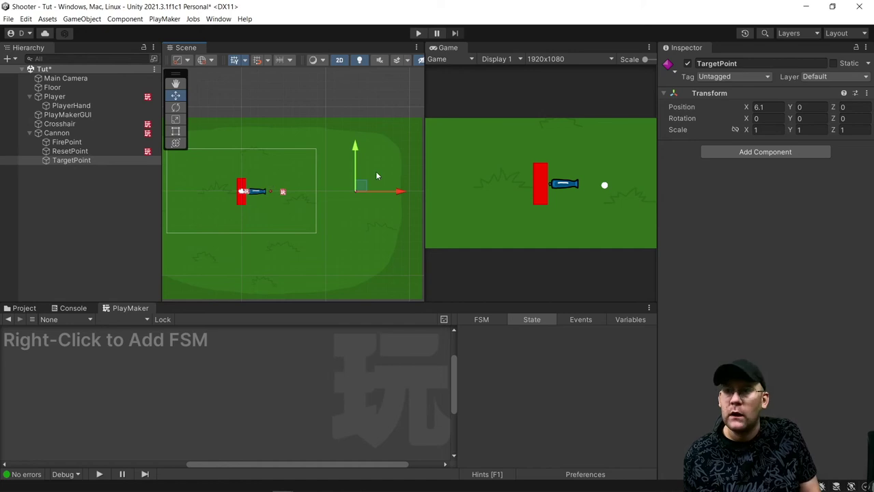
left_click_drag(401, 194, 425, 187)
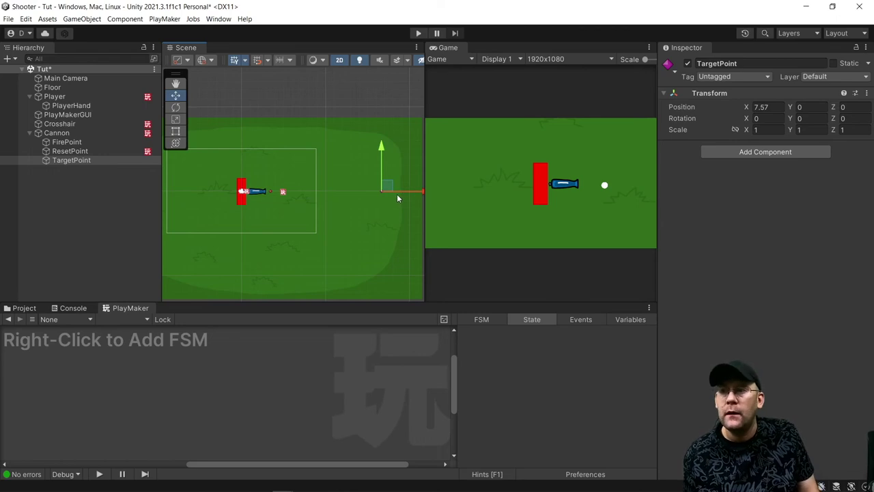
Step: Add the CannonBall sprite from the project assets to the scene as a top-level object and rename it Bullet
left_click(67, 185)
left_click(29, 133)
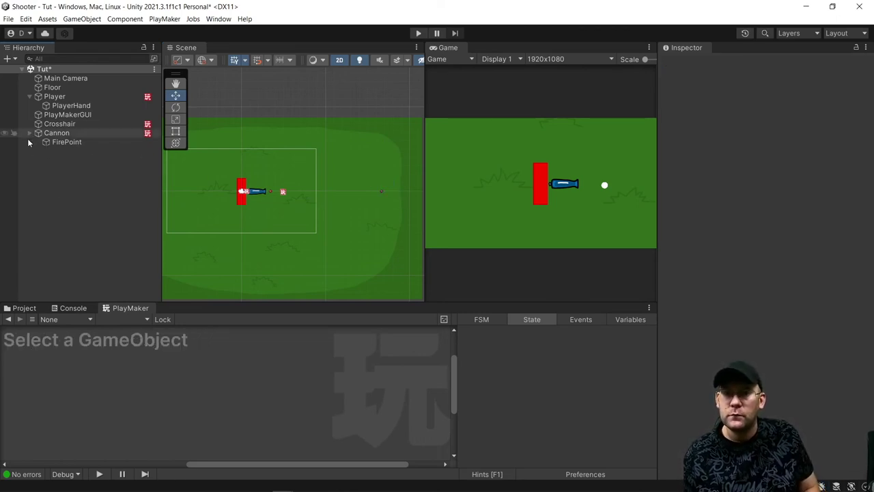
left_click(25, 309)
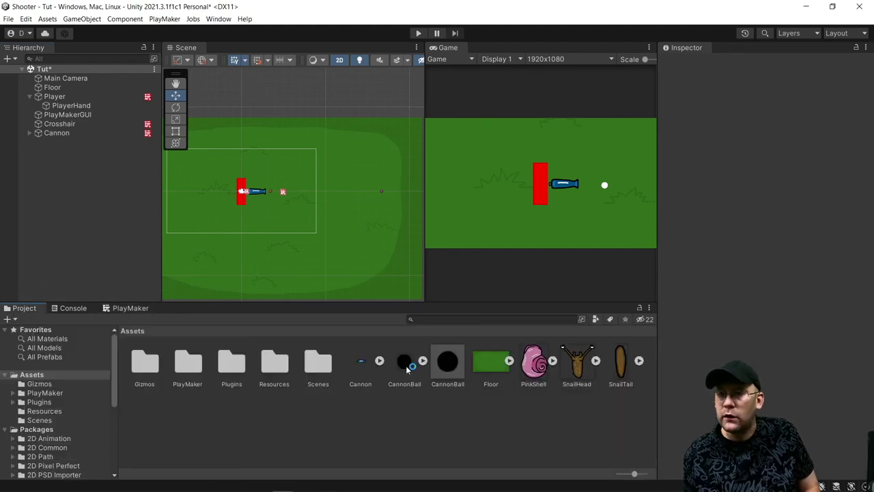
left_click_drag(403, 366, 81, 180)
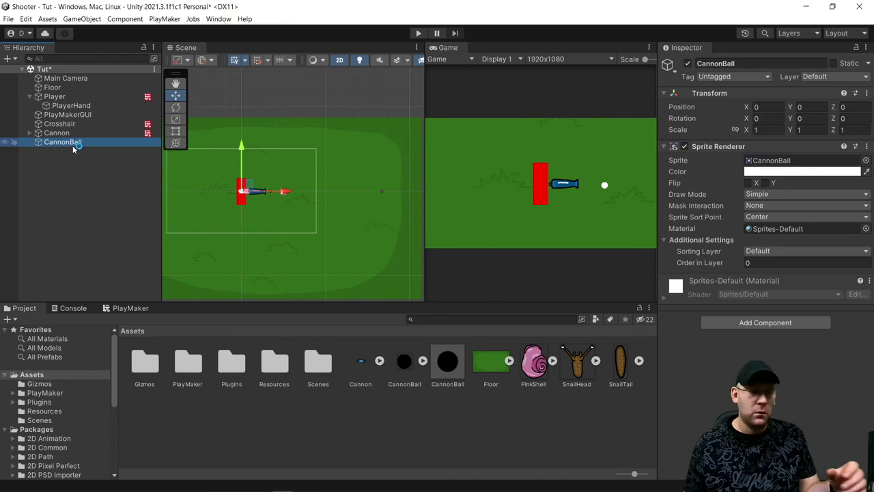
left_click(73, 145)
type("Bullet")
key("Return")
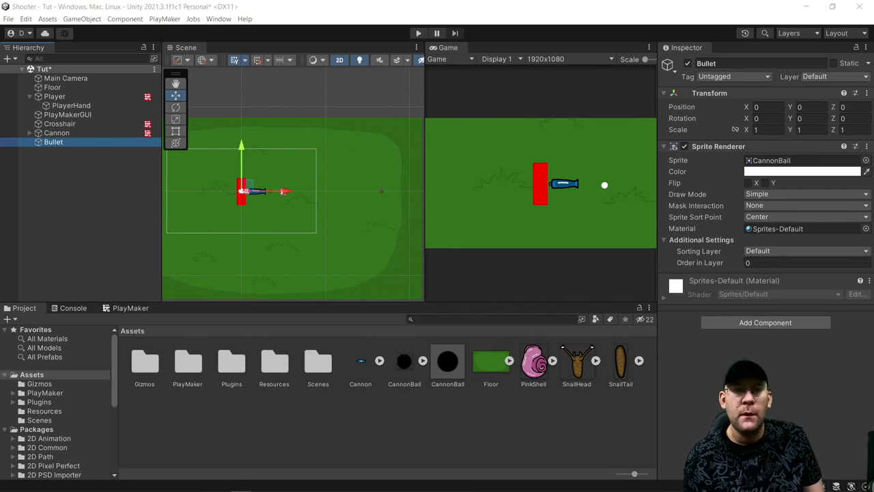
Step: Add a PlayMaker FSM to the TargetPoint object under Cannon and name it TargetPOSFSM
left_click(30, 133)
left_click(71, 160)
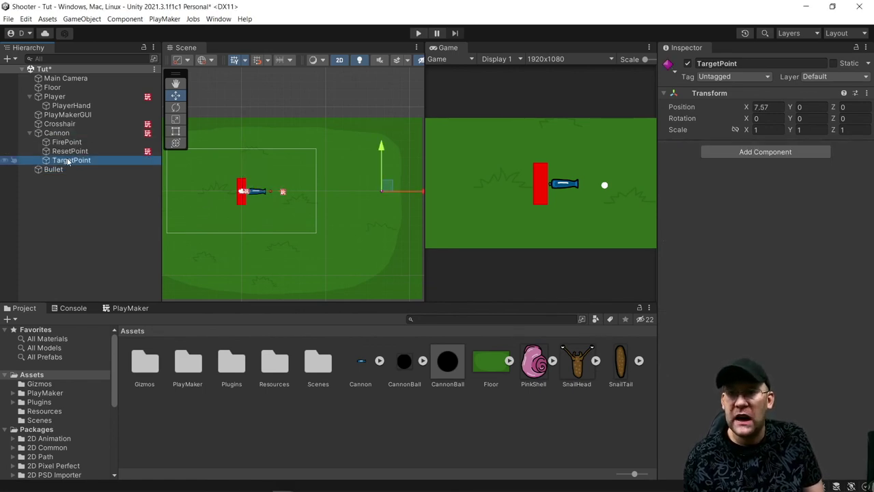
left_click(133, 309)
right_click(137, 352)
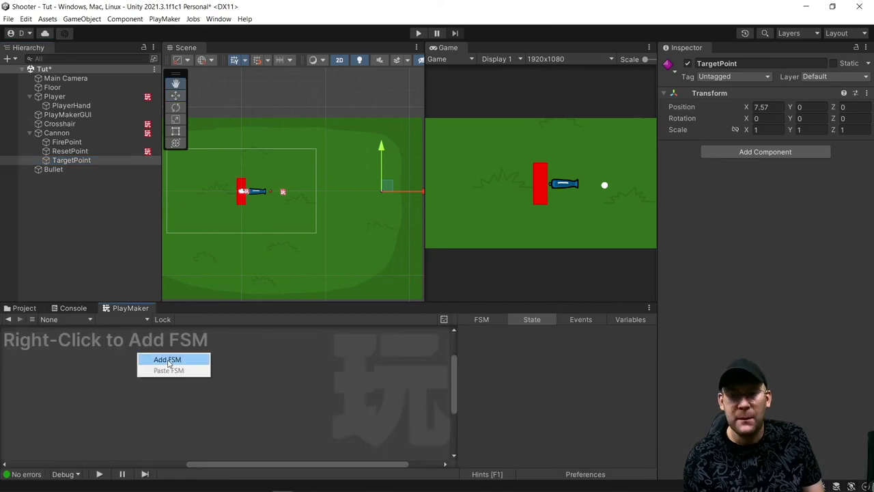
left_click(171, 359)
left_click(709, 162)
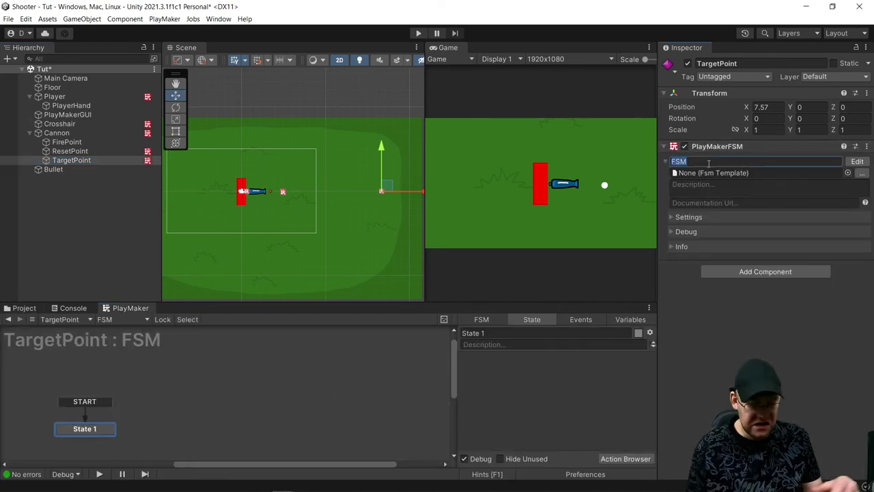
key("Home")
type("Tag")
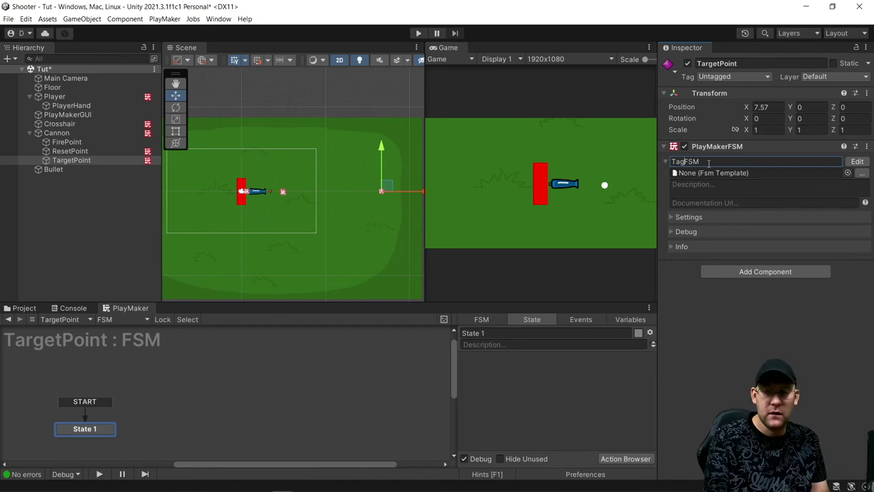
key("BackSpace")
type("rgetPOS")
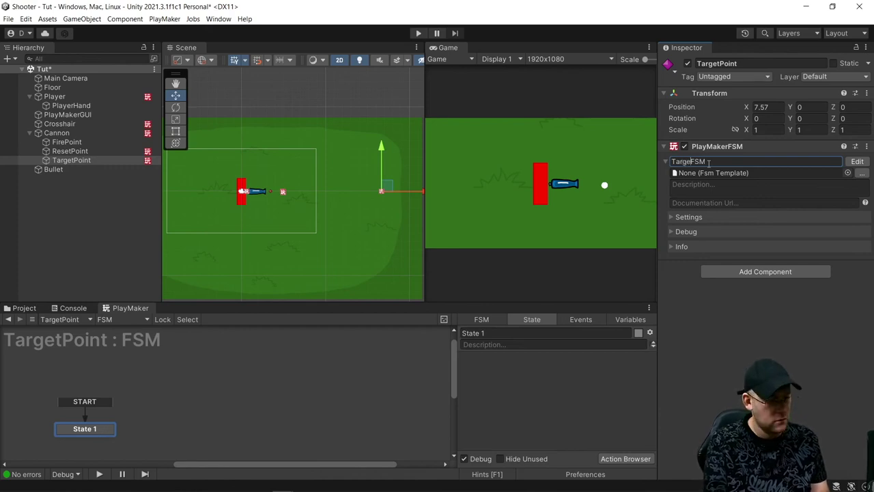
key("Return")
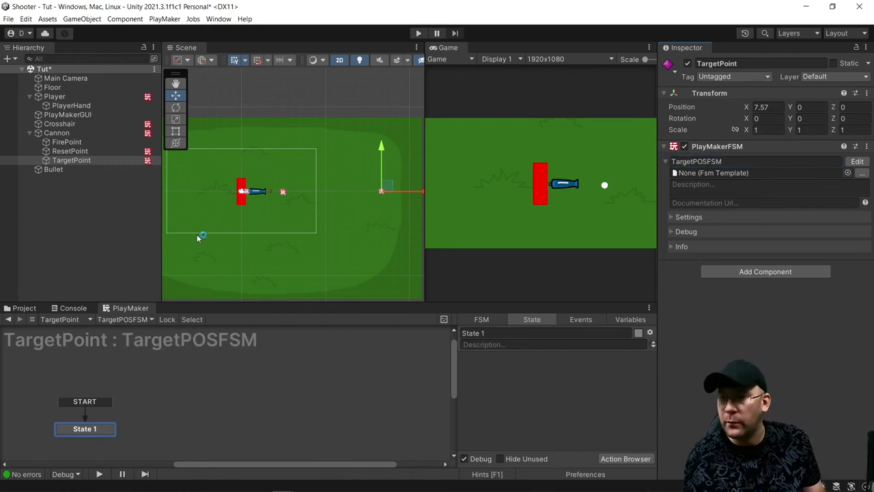
Step: Rename the start state of TargetPOSFSM as GetPOS and add a Get Position 2d action to it
left_click(517, 332)
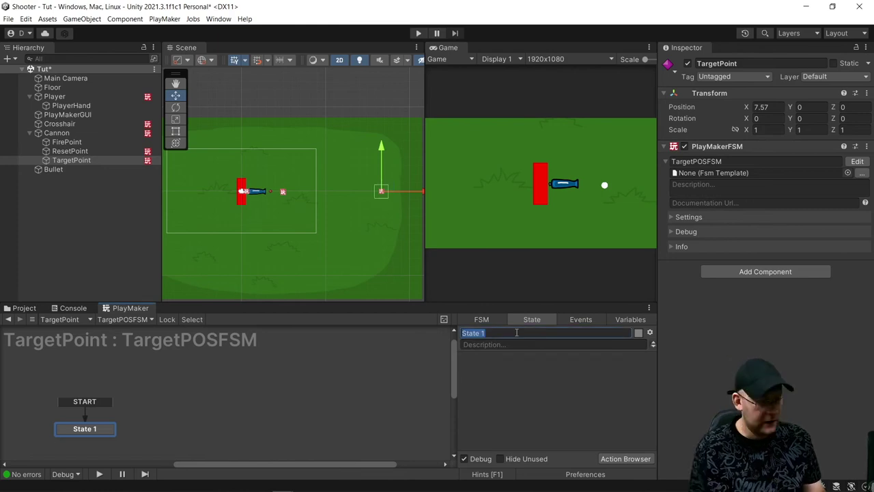
type("GetPOS")
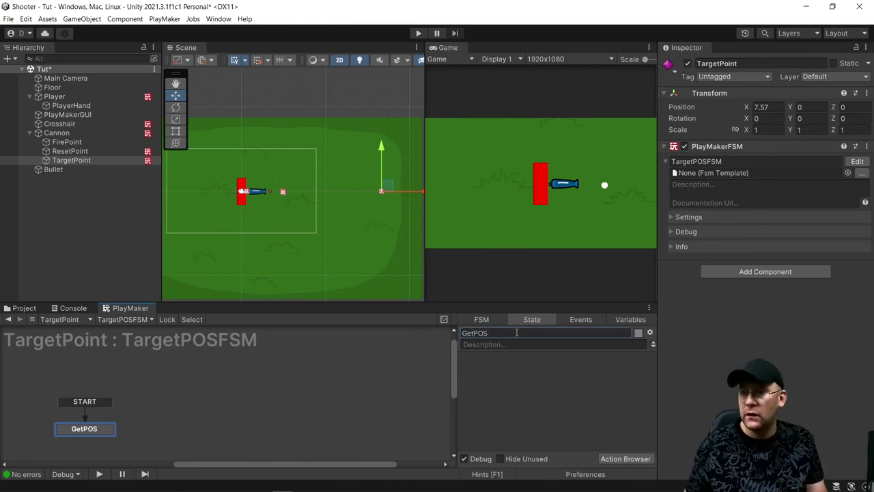
left_click(608, 459)
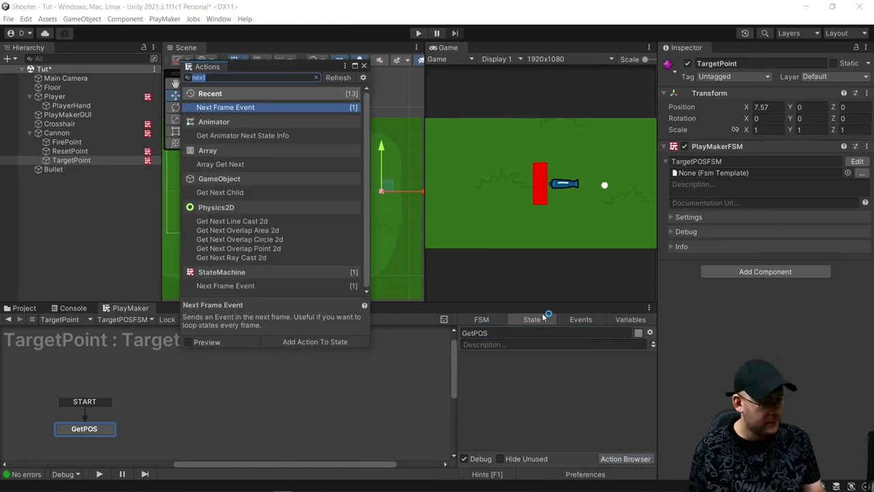
type("Get position")
key("Return")
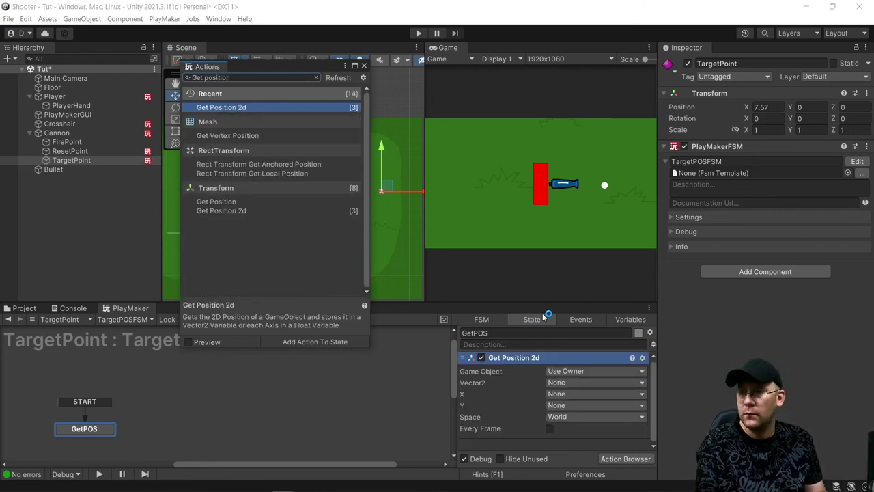
Step: Store the Get Position 2d Vector2 in a new global variable TargetPOS and make the action run every frame
left_click(572, 384)
left_click(578, 429)
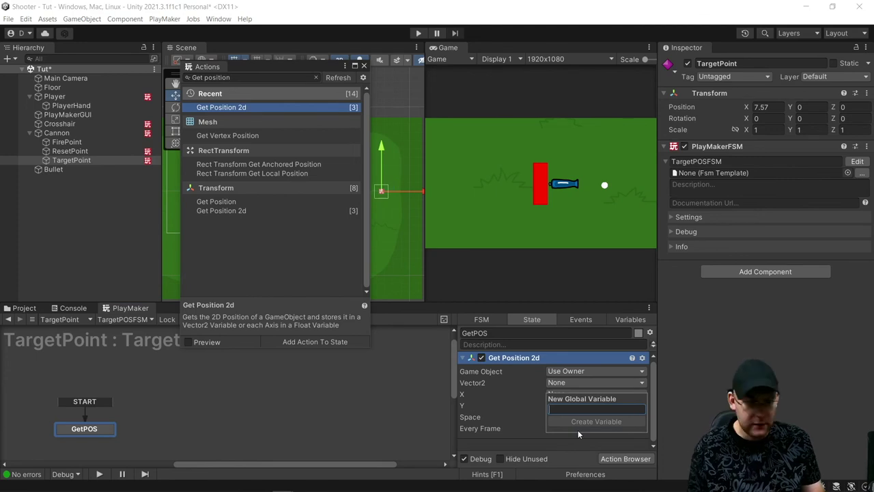
type("Target")
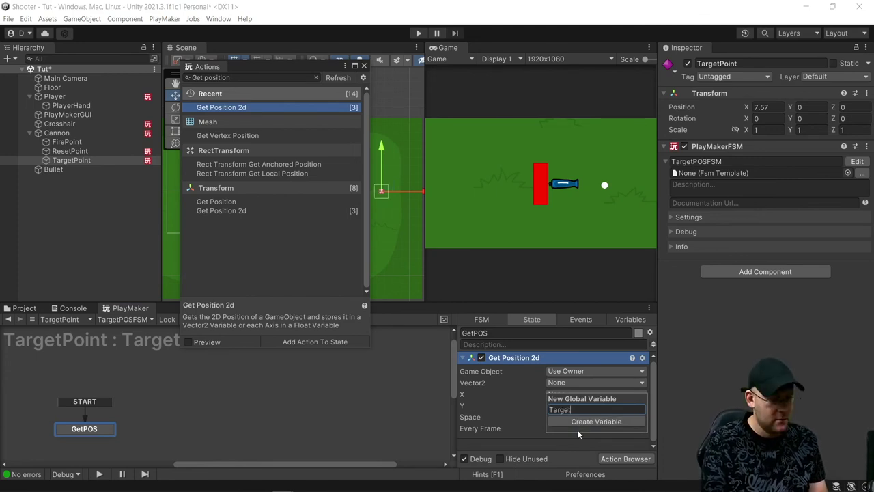
type("POS")
key("Return")
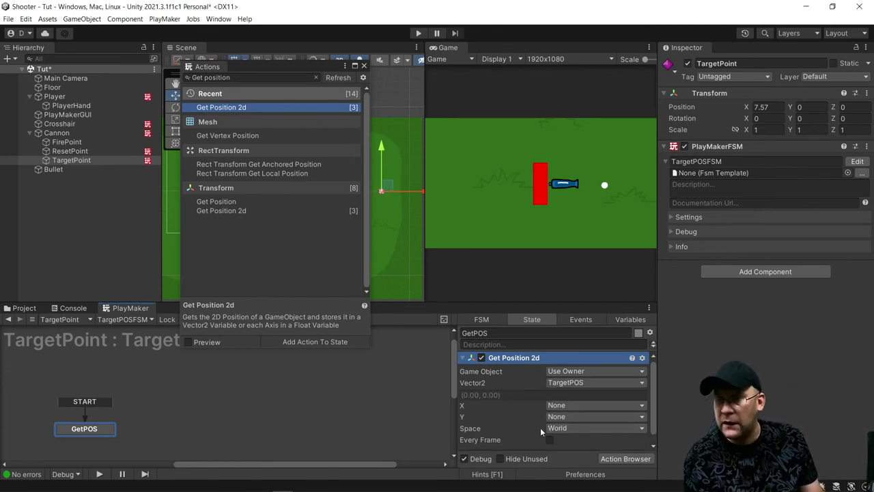
left_click(550, 440)
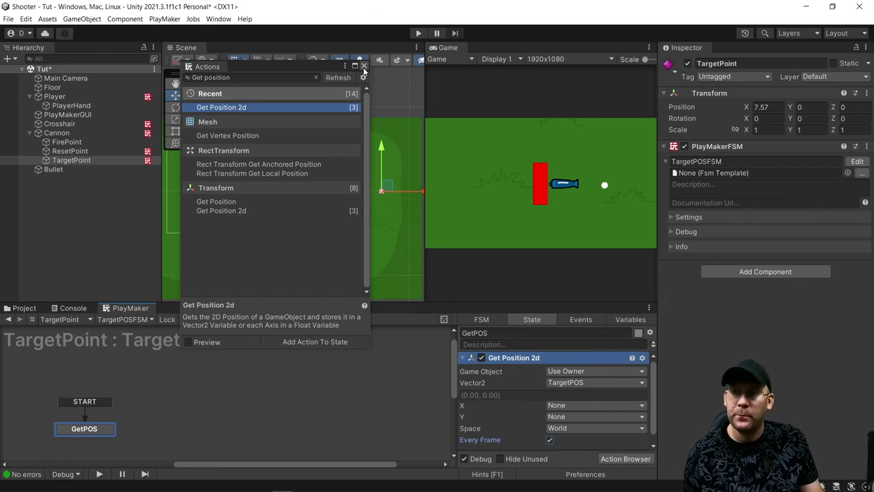
left_click(364, 68)
Step: Add a Circle Collider 2D to the Bullet object and make it a trigger
left_click(61, 169)
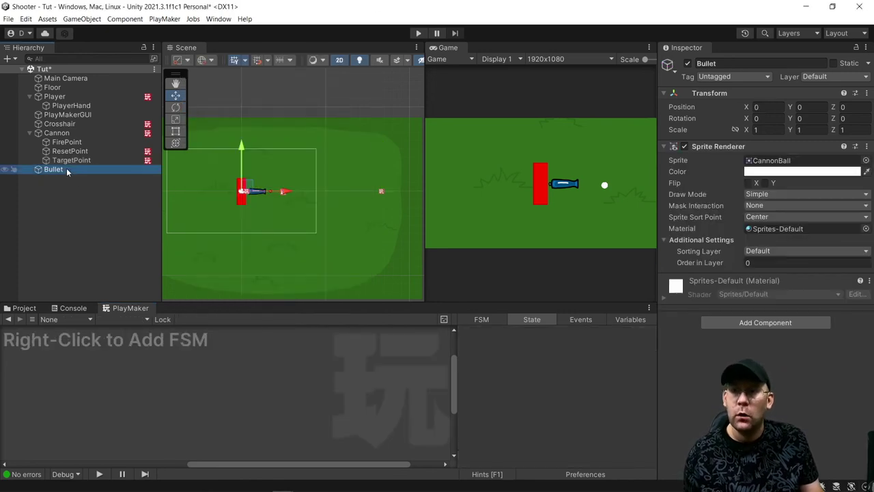
left_click(738, 324)
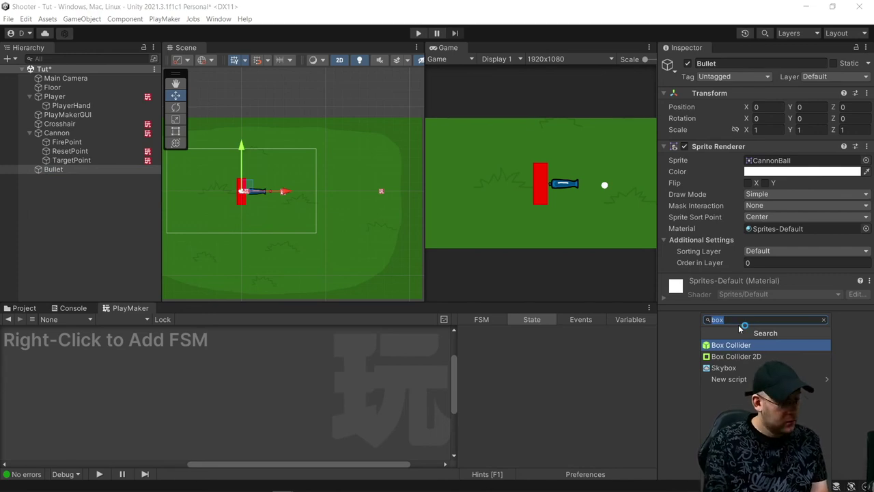
type("circkl")
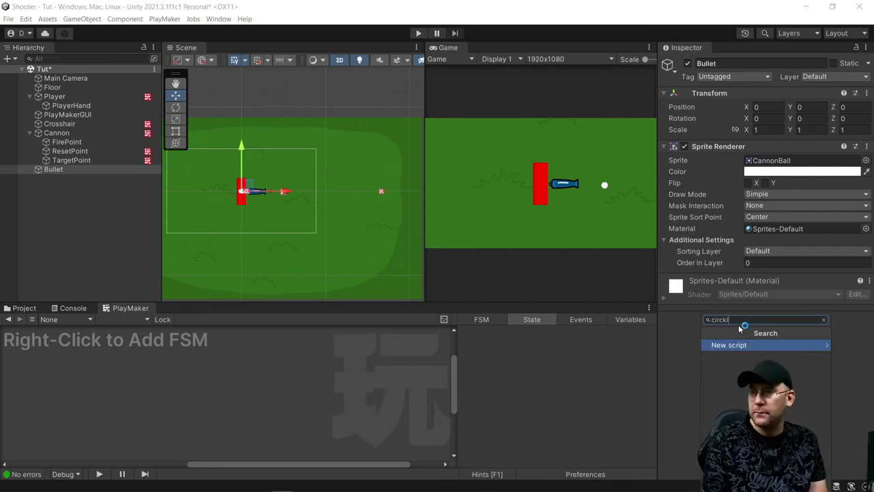
key("BackSpace")
key("BackSpace")
key("Return")
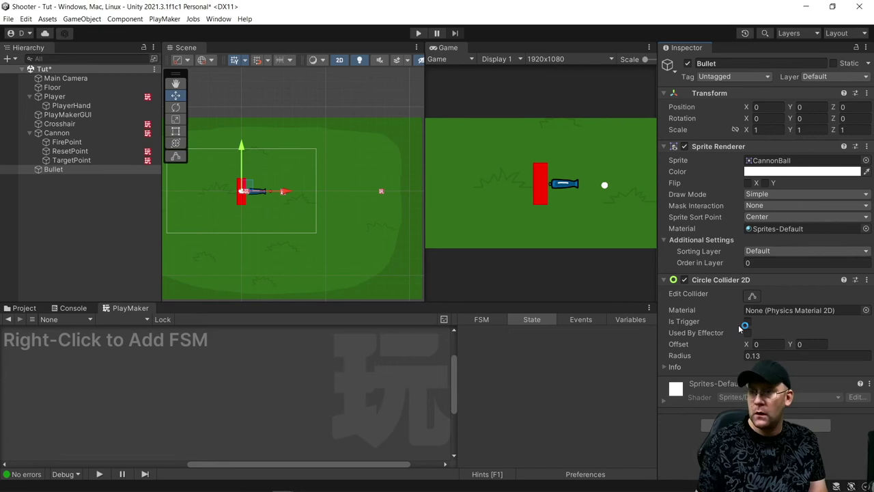
left_click(748, 322)
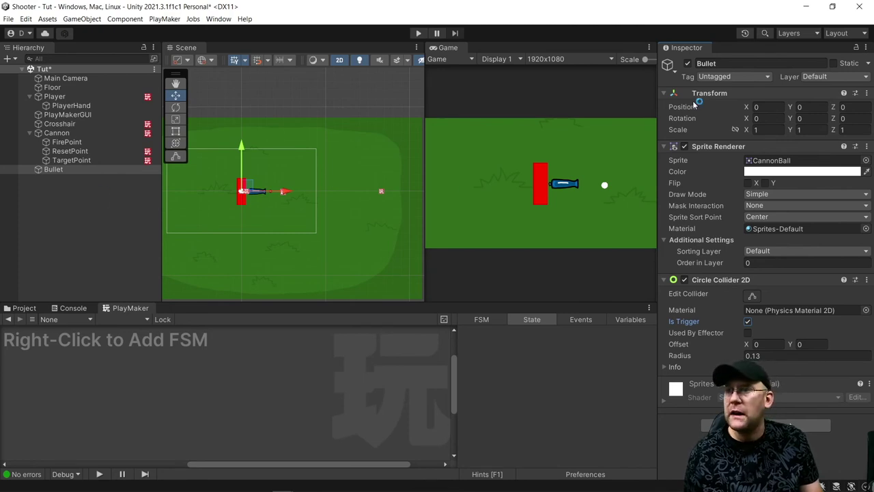
Step: Create a new tag named Bullet in the project's tag list
left_click(722, 78)
left_click(730, 168)
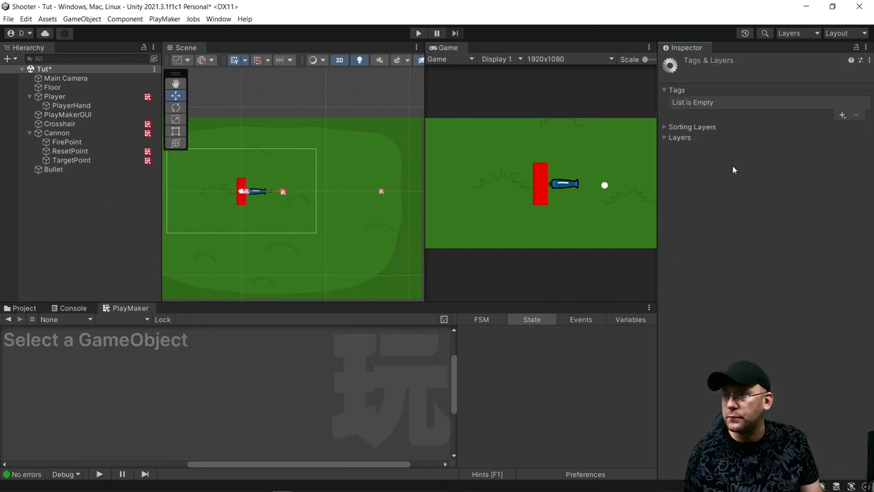
left_click(842, 115)
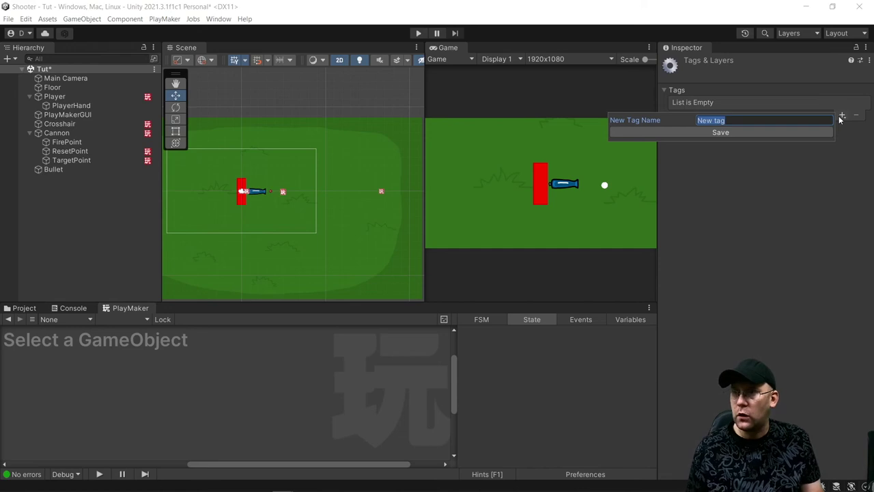
type("Bullet")
key("Return")
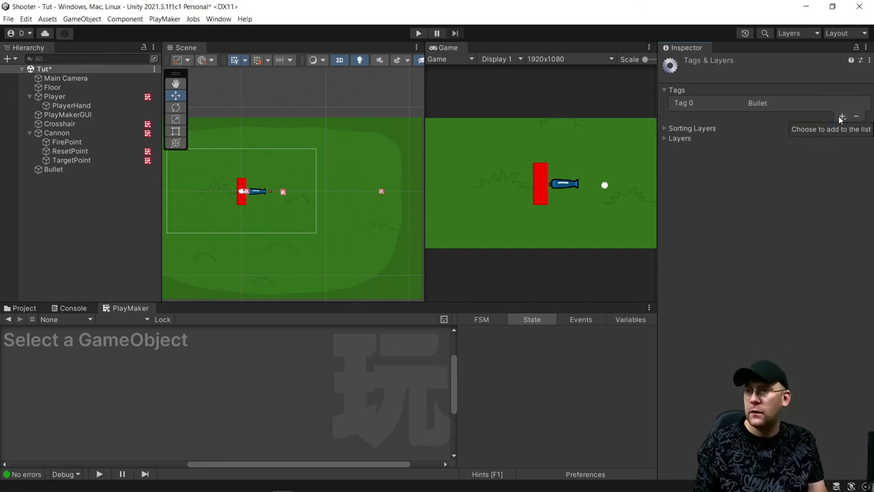
Step: Assign the Bullet tag to the Bullet object
left_click(71, 160)
left_click(53, 169)
left_click(711, 77)
left_click(722, 164)
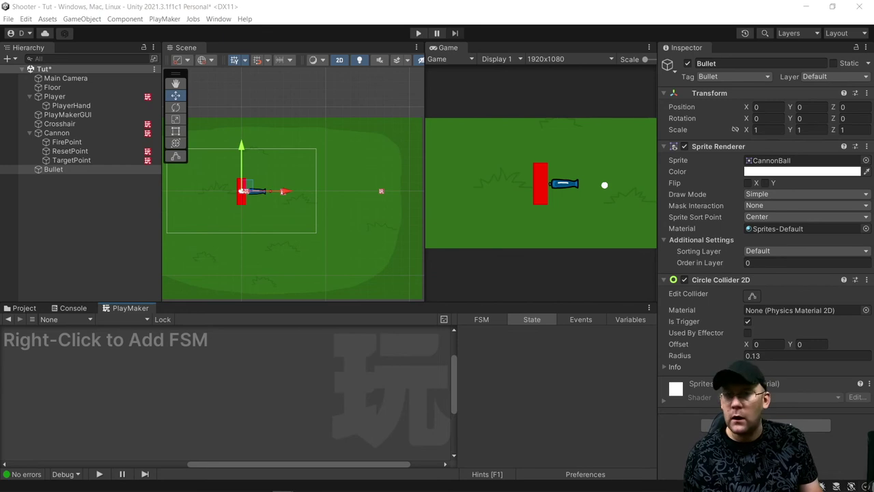
Step: Add an FSM to Bullet with a second state, and link State 1 to State 2 through a FINISHED transition
right_click(142, 397)
left_click(171, 399)
right_click(223, 402)
left_click(270, 285)
right_click(84, 427)
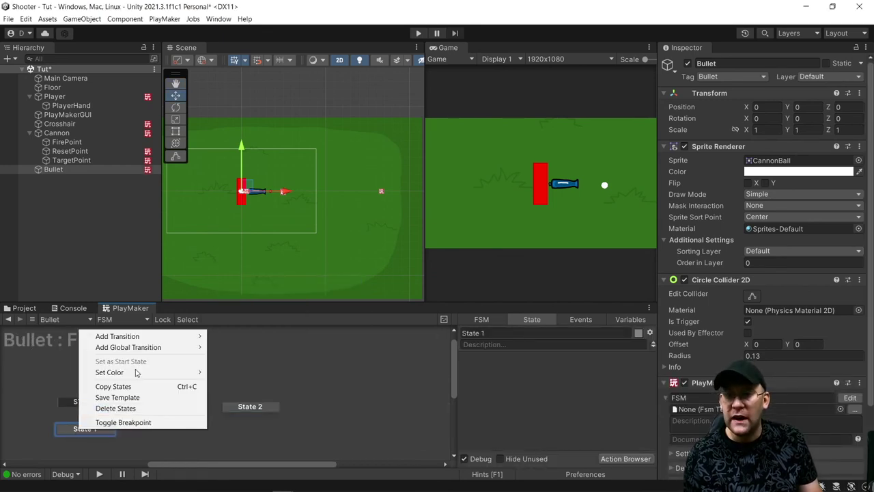
mouse_move(142, 337)
left_click(232, 335)
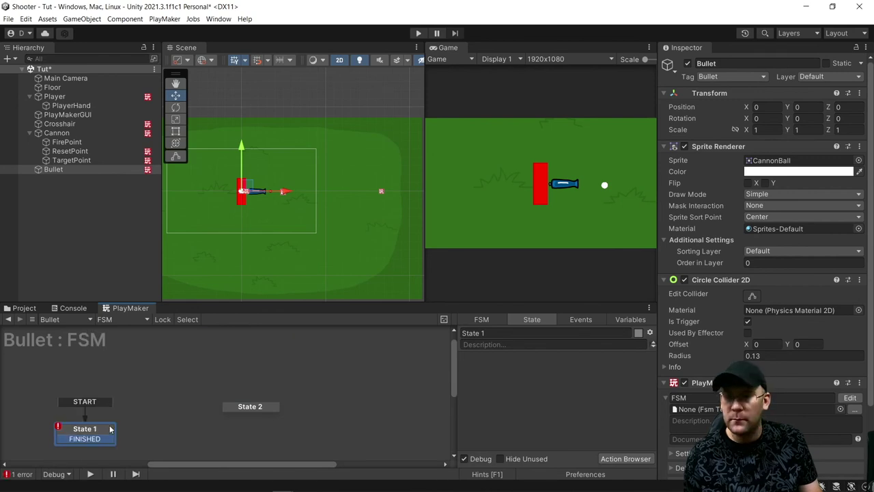
left_click_drag(117, 436, 236, 407)
Step: Rename the start state of Bullet's FSM as MoveTowardsTarget
left_click(516, 334)
key("ctrl+a")
type("Move")
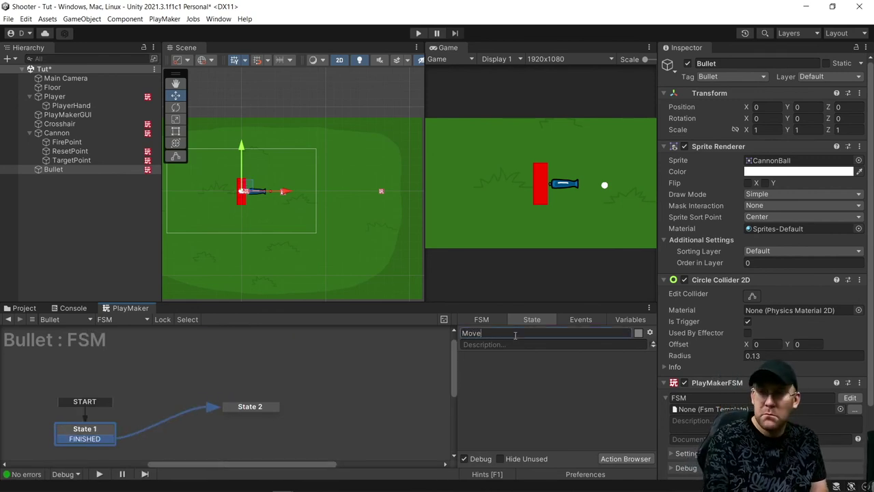
type("Toeards")
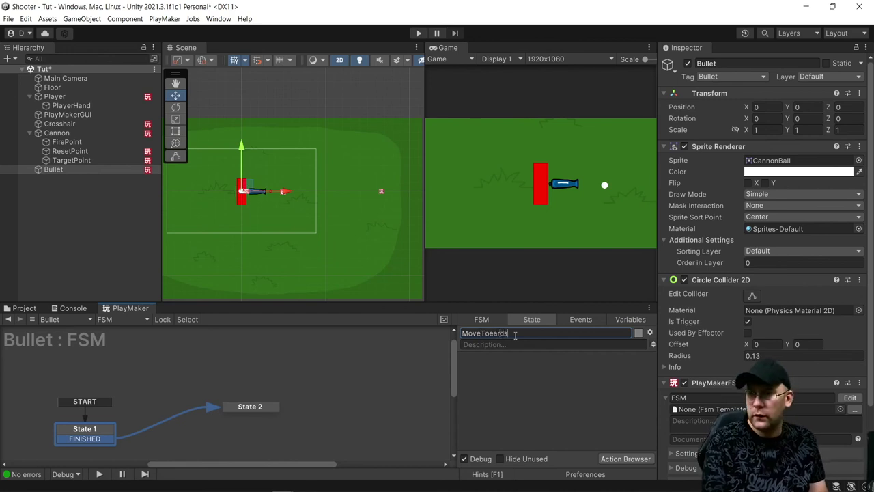
key("BackSpace")
key("BackSpace")
key("BackSpace")
key("BackSpace")
key("BackSpace")
type("wardsTarget")
key("Return")
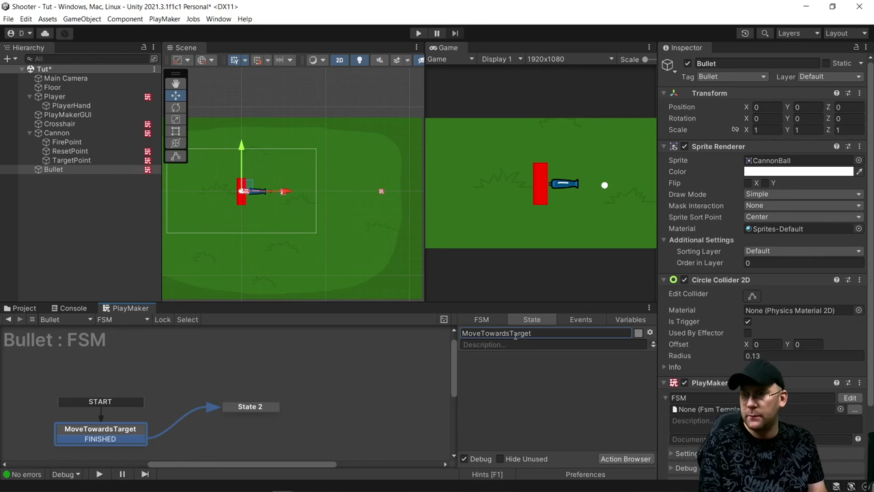
Step: Rename State 2 of Bullet's FSM as CleanUp
left_click(242, 411)
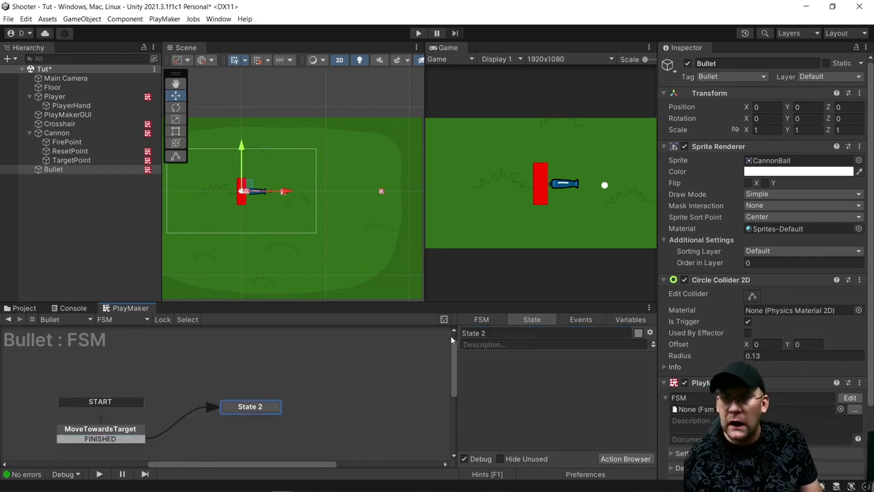
left_click(510, 334)
type("Cle")
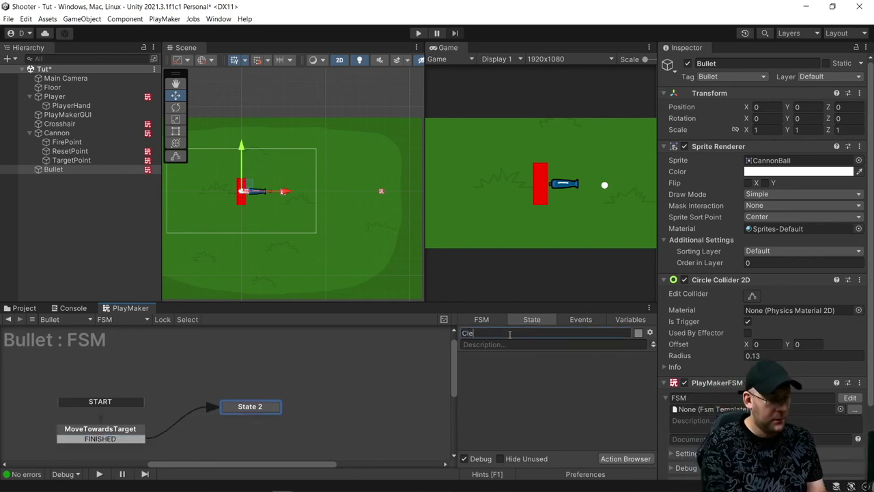
type("anUp")
key("Return")
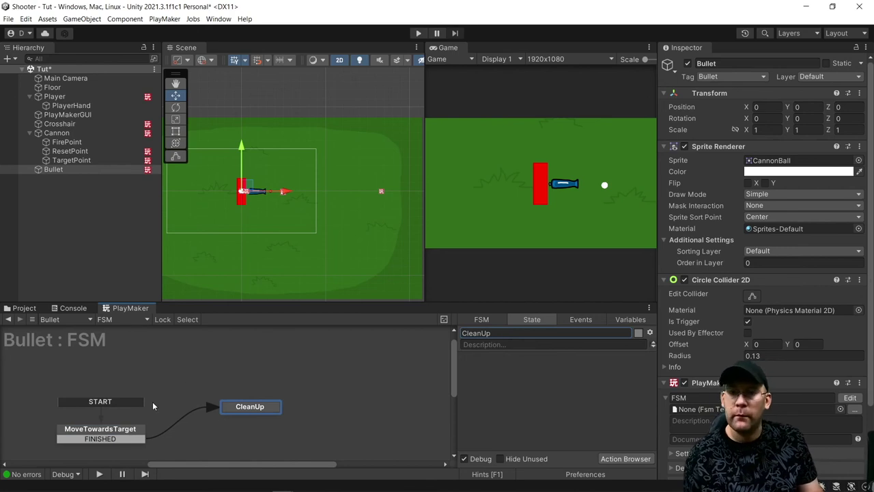
Step: Add a Tween Position action to the MoveTowardsTarget state of Bullet's FSM
left_click(120, 438)
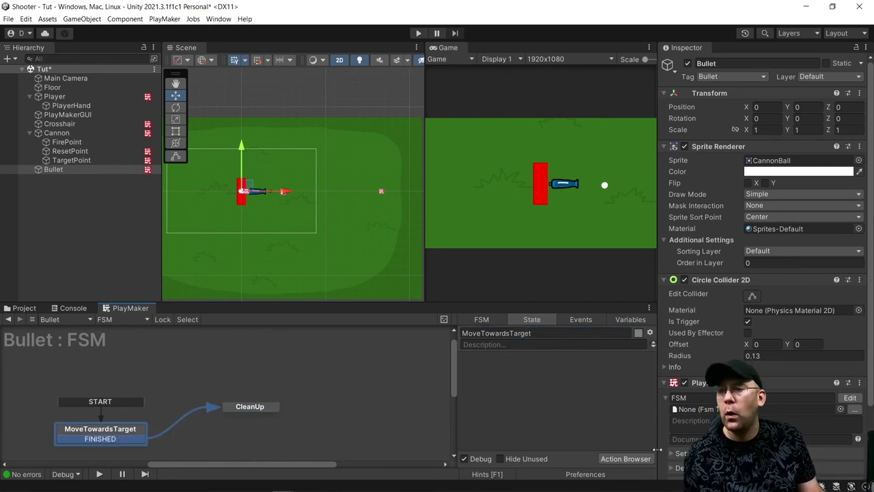
left_click(639, 459)
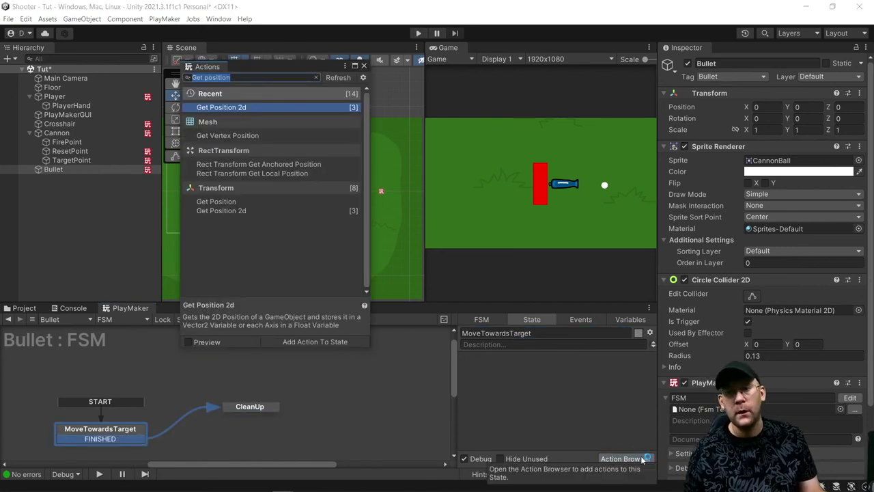
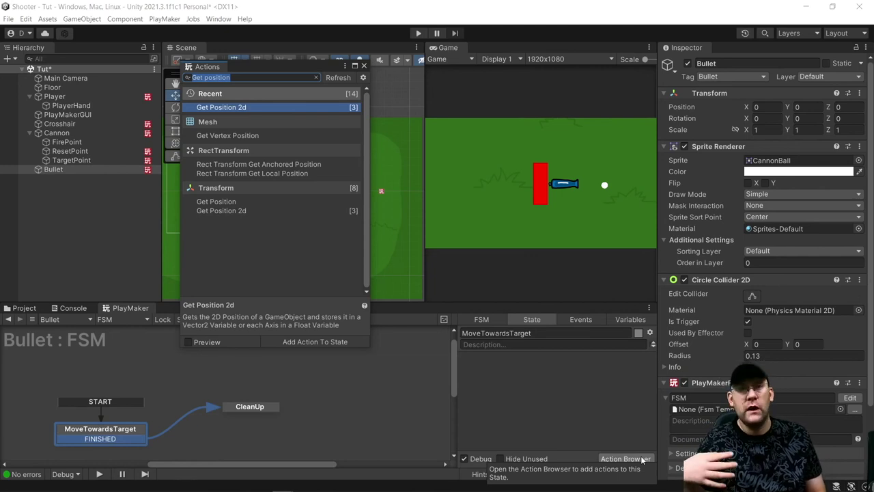
type("tween pos")
key("Return")
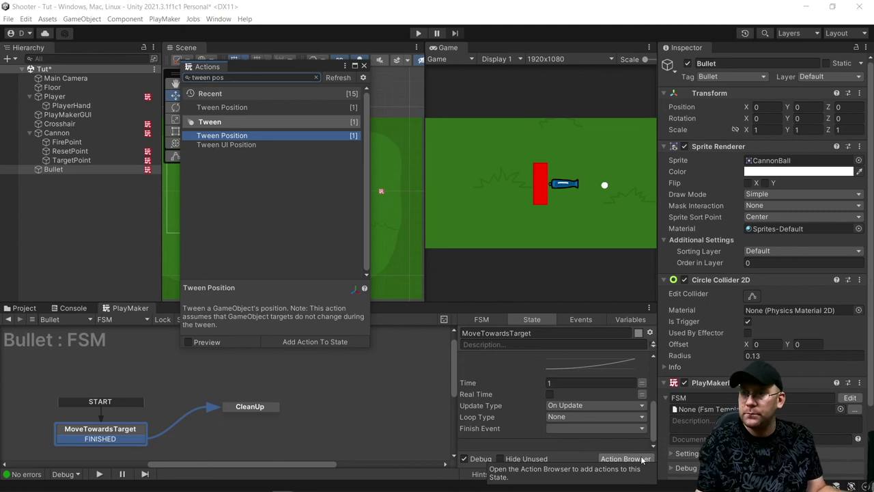
Step: Set the Tween Position action's target World Position to the global variable TargetPOS
scroll(582, 396, "up", 2)
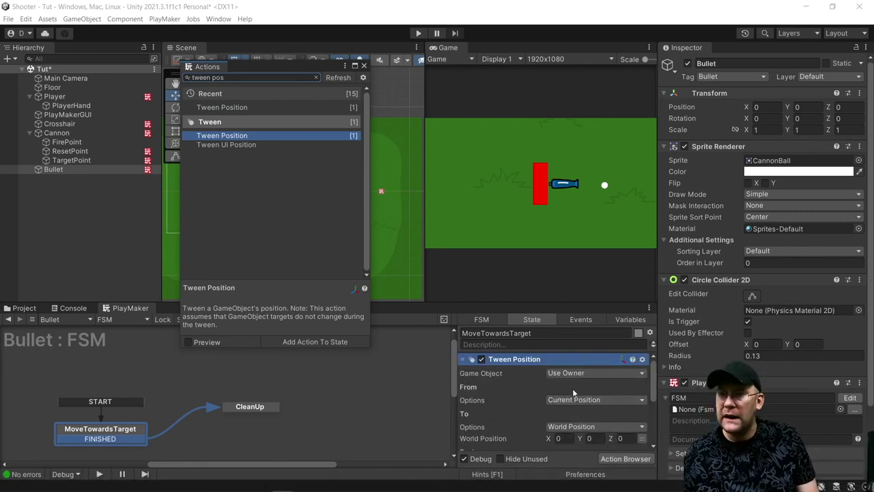
left_click(644, 438)
left_click(613, 437)
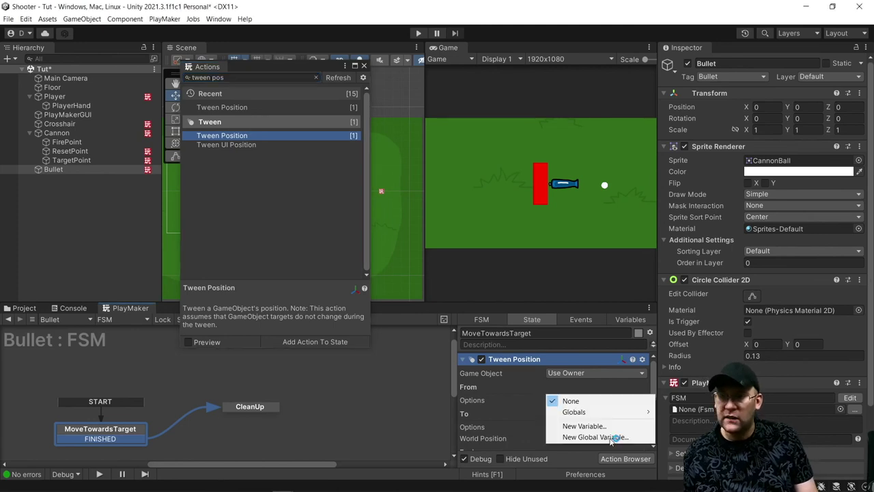
mouse_move(605, 412)
mouse_move(683, 412)
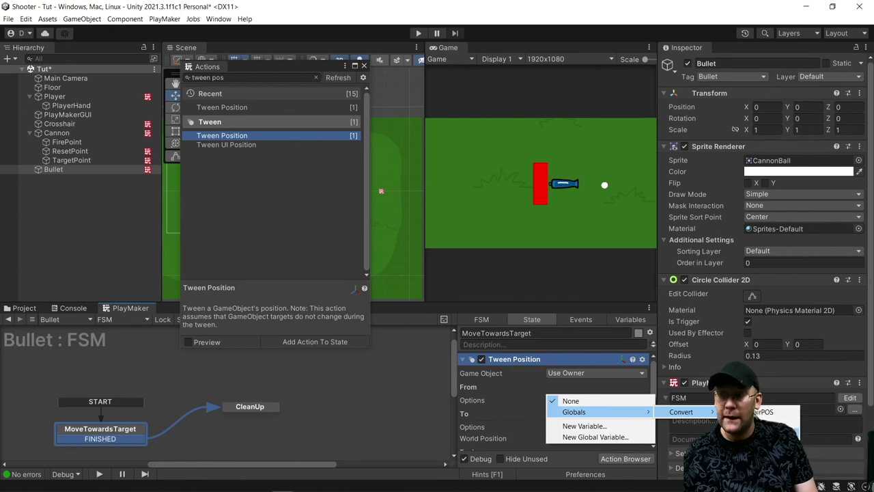
left_click(762, 412)
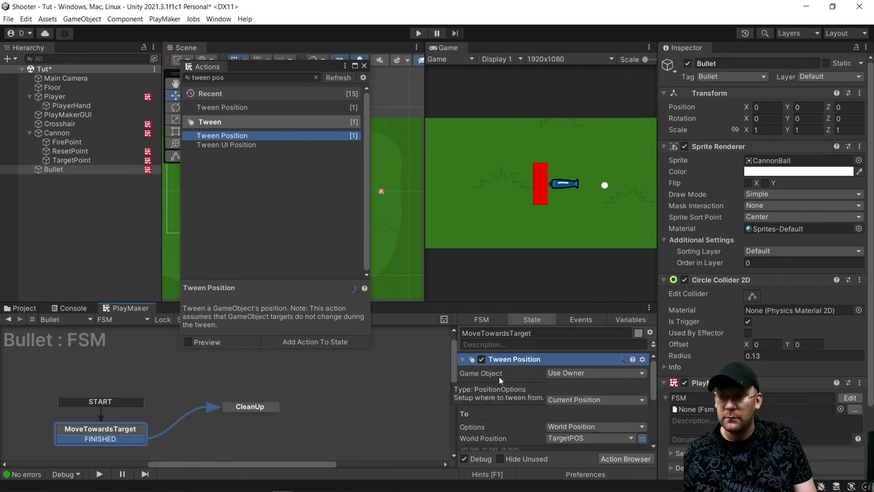
Step: Set the Tween Position action's ease type to Linear and its time to 0.5
scroll(547, 410, "down", 3)
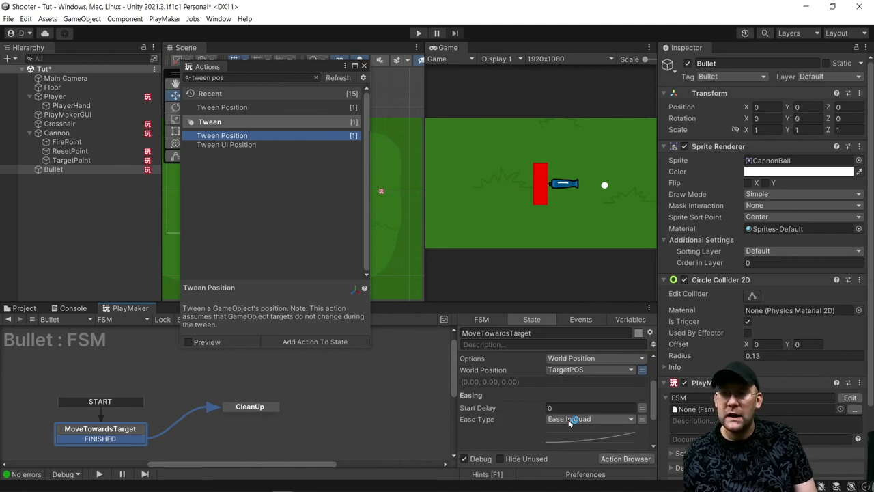
left_click(569, 418)
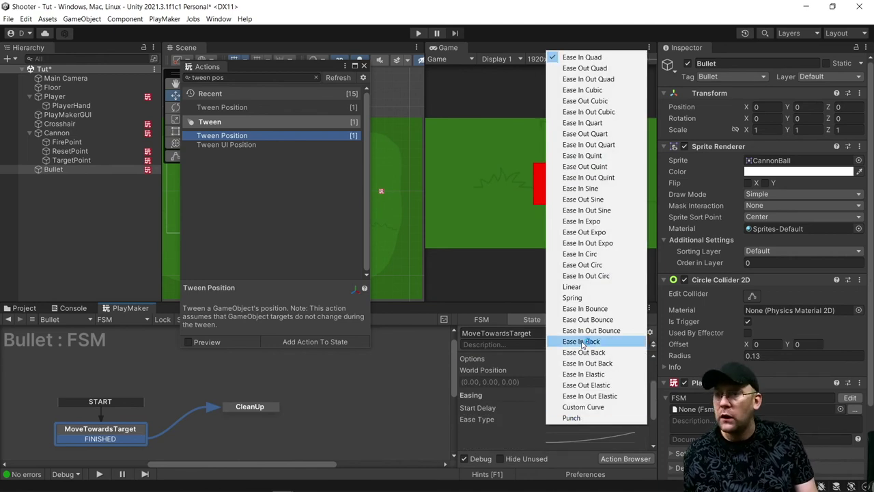
left_click(580, 282)
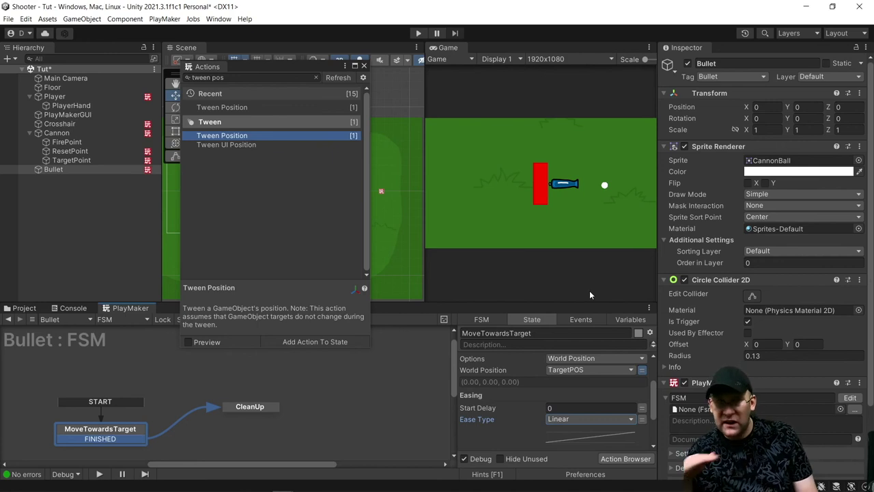
scroll(504, 401, "down", 2)
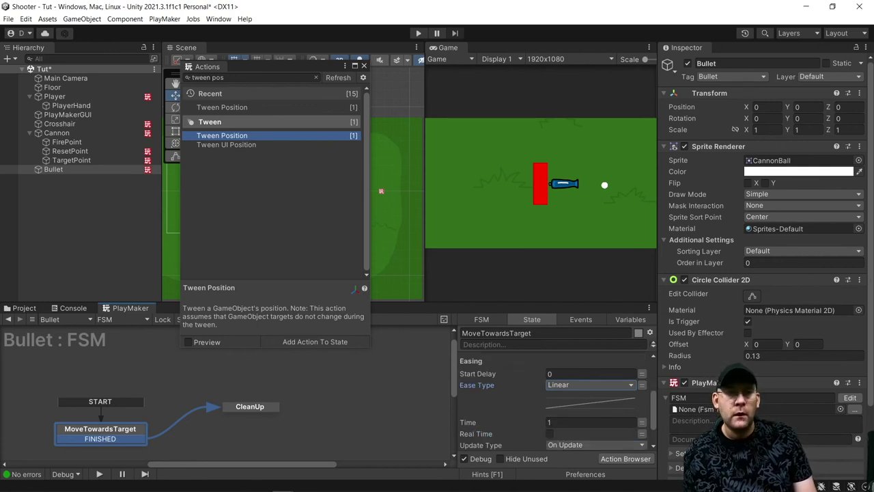
left_click(582, 421)
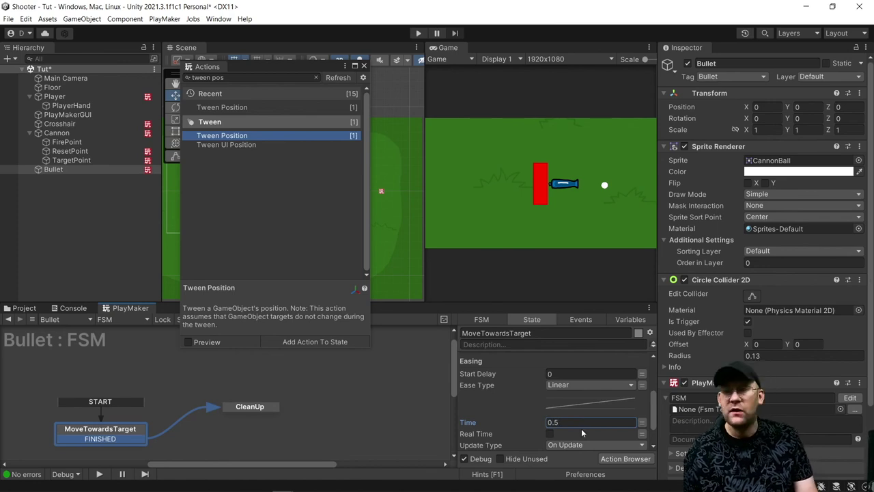
Step: Set the Tween Position action's finish event to FINISHED
scroll(608, 420, "down", 2)
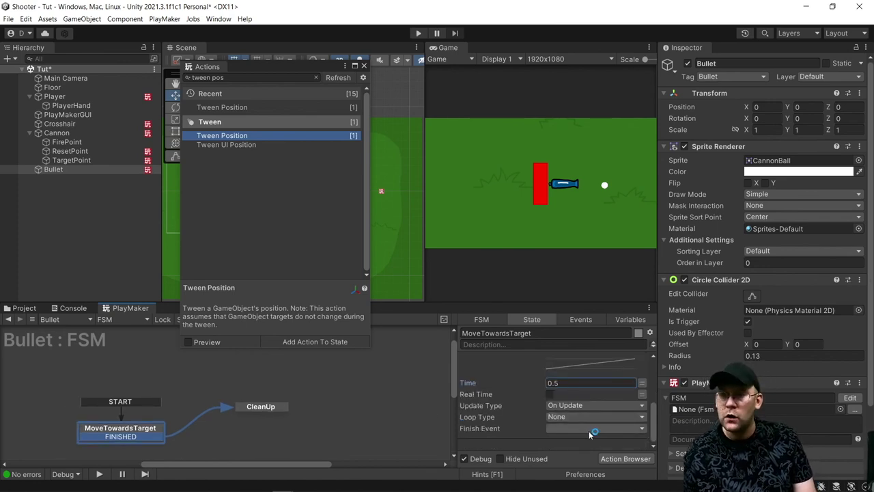
left_click(590, 428)
left_click(573, 375)
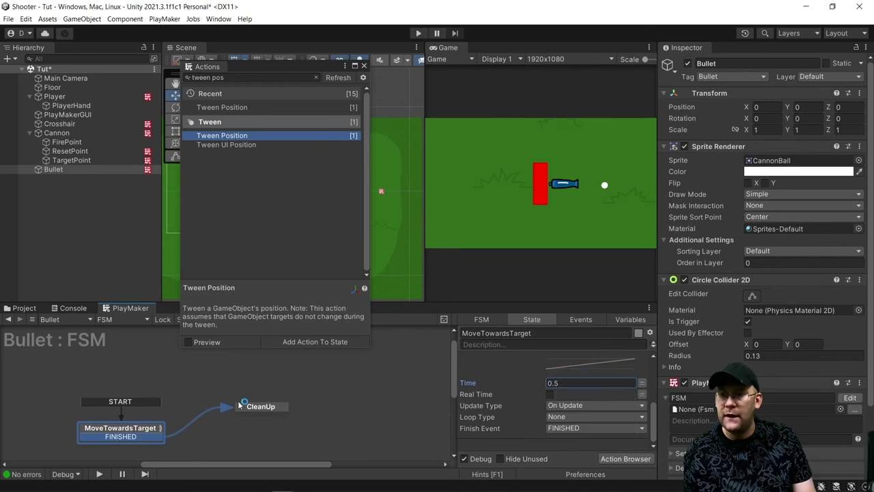
Step: Add a Destroy Self action with Real Time enabled to the CleanUp state of Bullet's FSM
left_click_drag(253, 408, 254, 408)
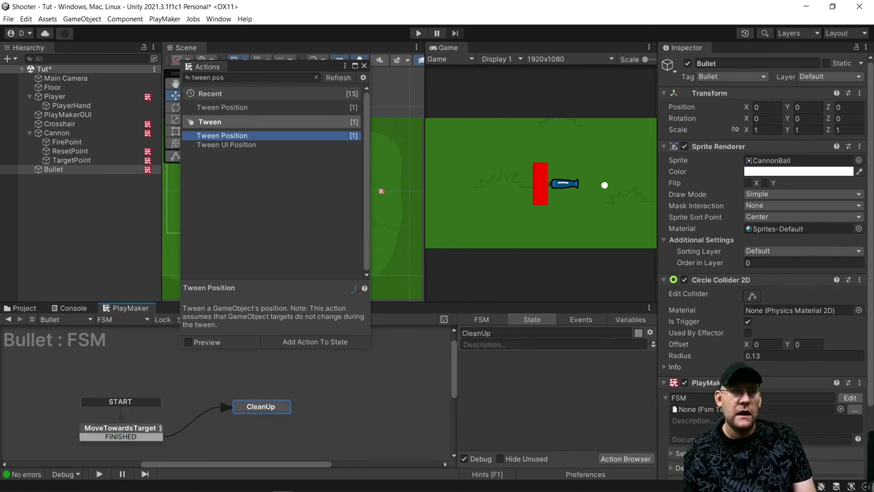
left_click(625, 458)
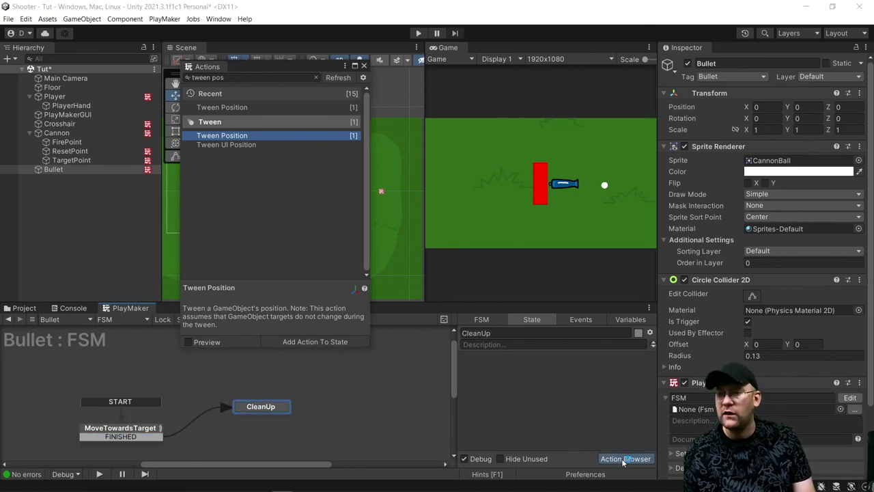
type("Destr")
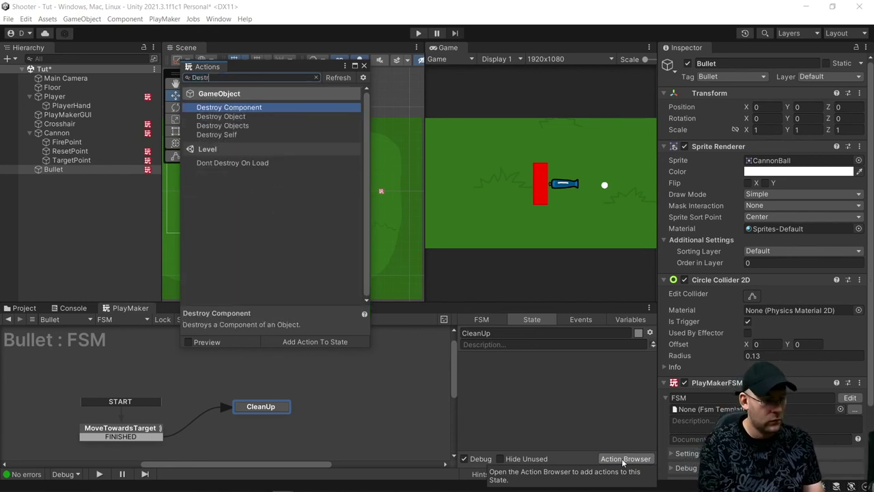
type("oy self")
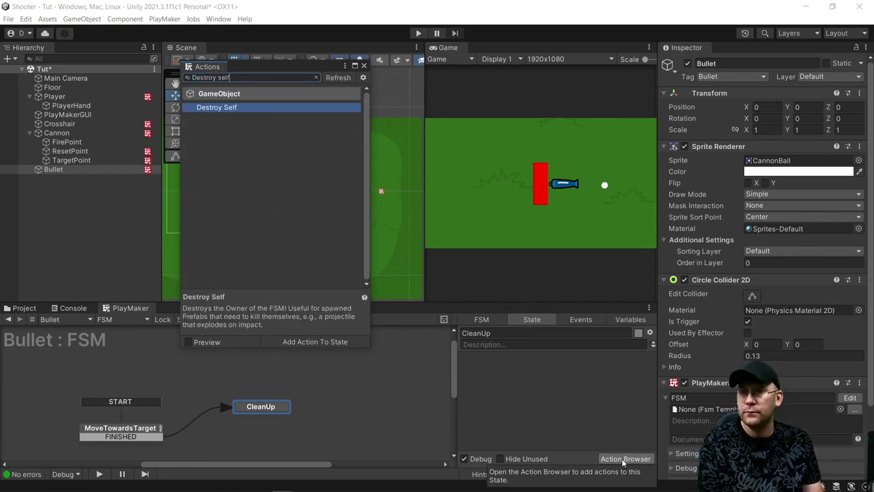
key("Return")
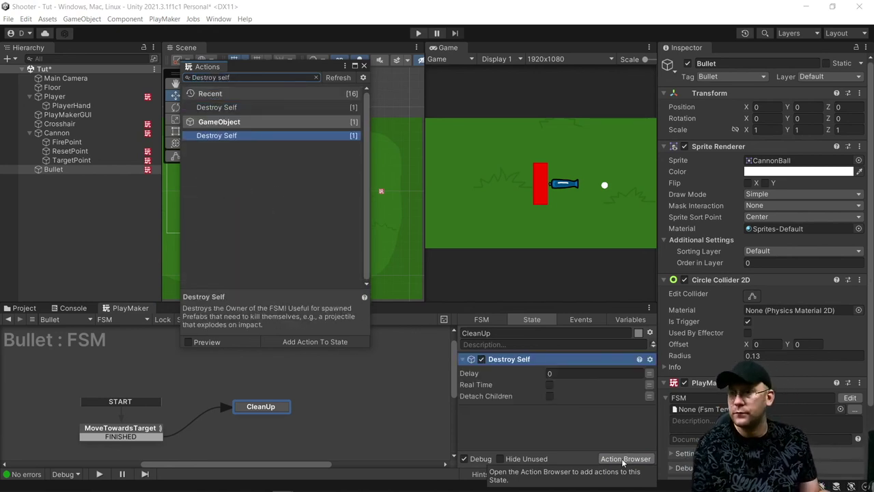
left_click(550, 384)
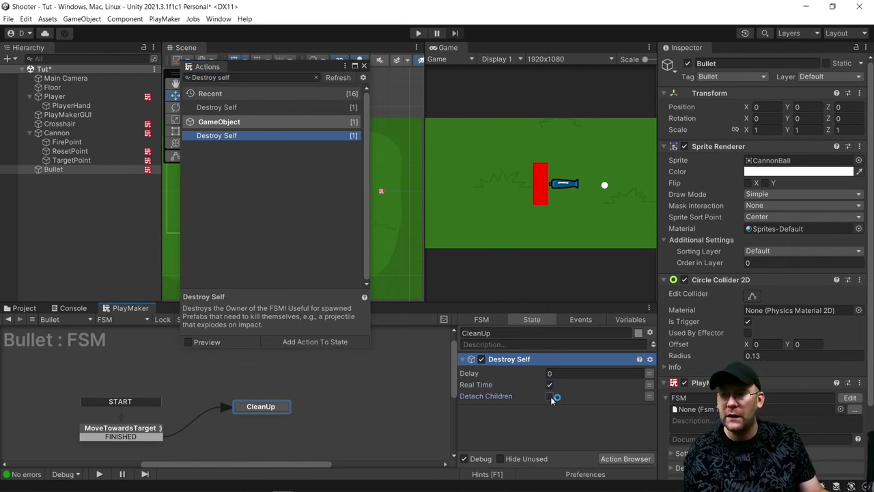
left_click(365, 67)
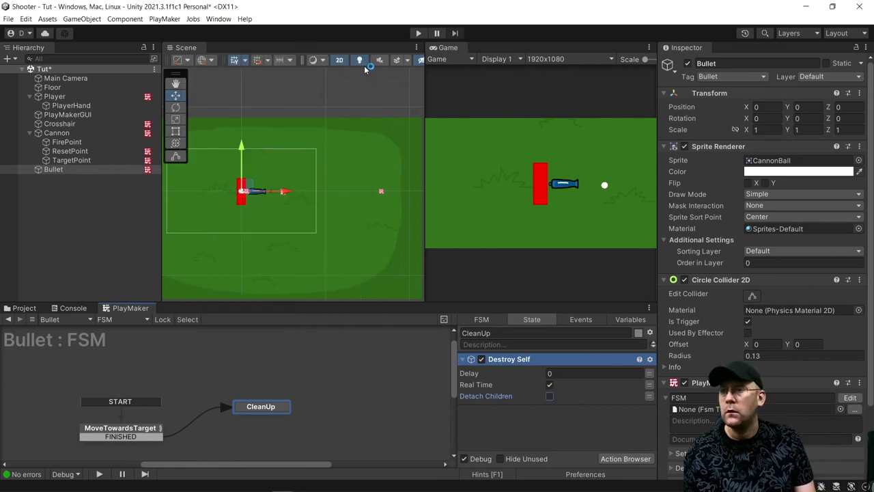
Step: Turn the Bullet object into a prefab in the project's Assets folder
left_click(21, 308)
left_click_drag(49, 169, 192, 371)
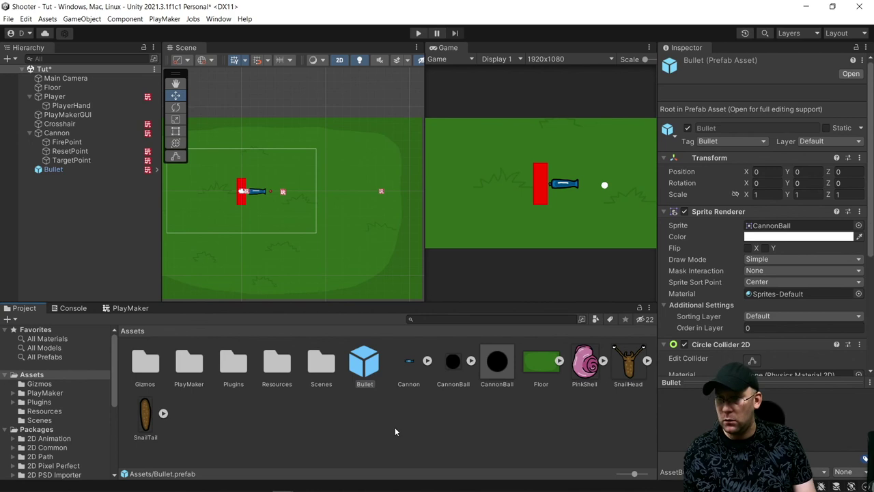
left_click(366, 383)
left_click(75, 226)
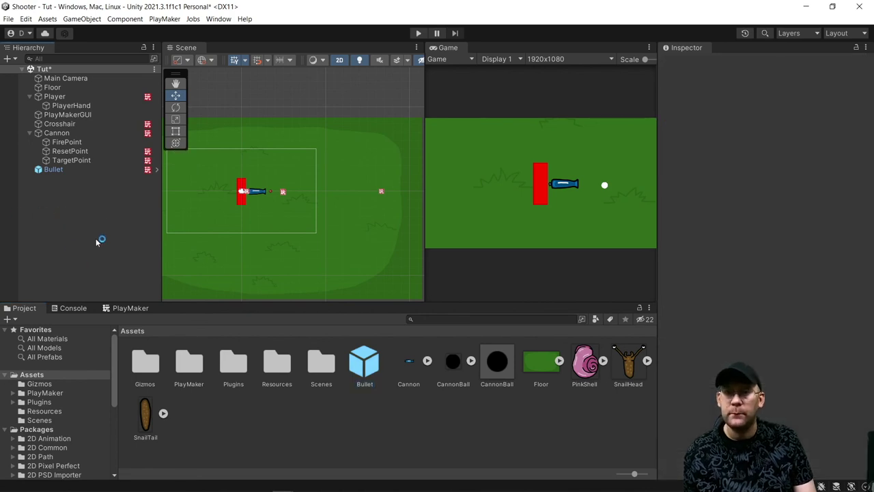
Step: Add a new FSM to the Cannon object alongside AimFSM and PlayerFollowFSM
left_click(63, 134)
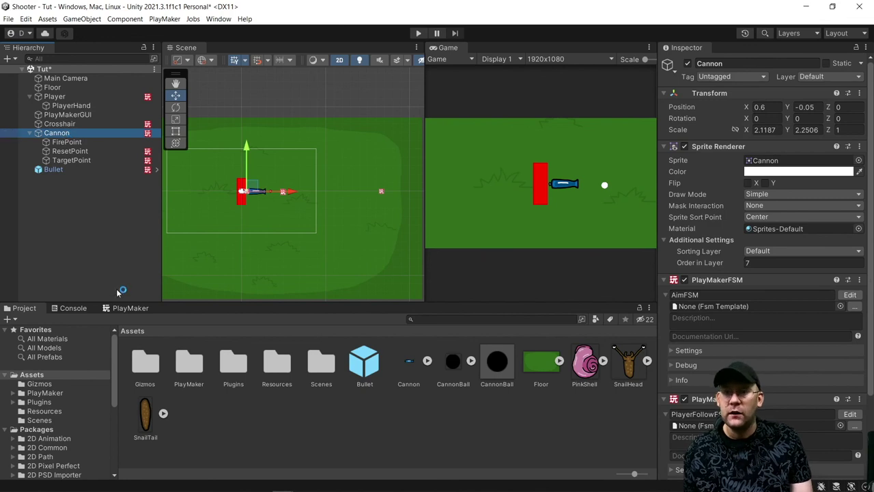
left_click(131, 309)
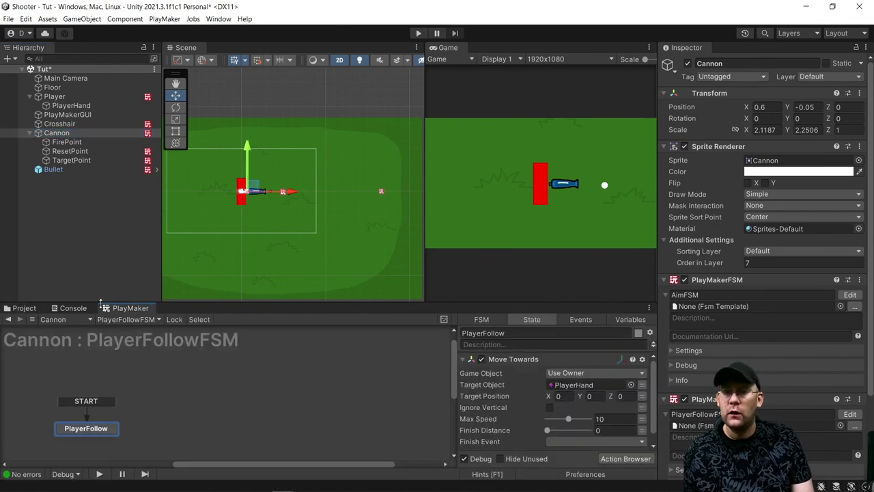
left_click(123, 319)
mouse_move(137, 357)
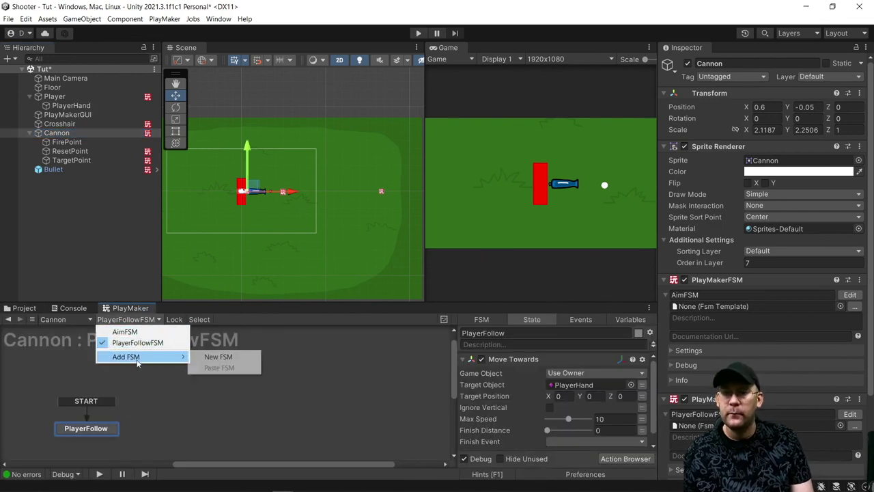
left_click(217, 357)
Step: Rename Cannon's new FSM as FireFSM
scroll(779, 338, "down", 2)
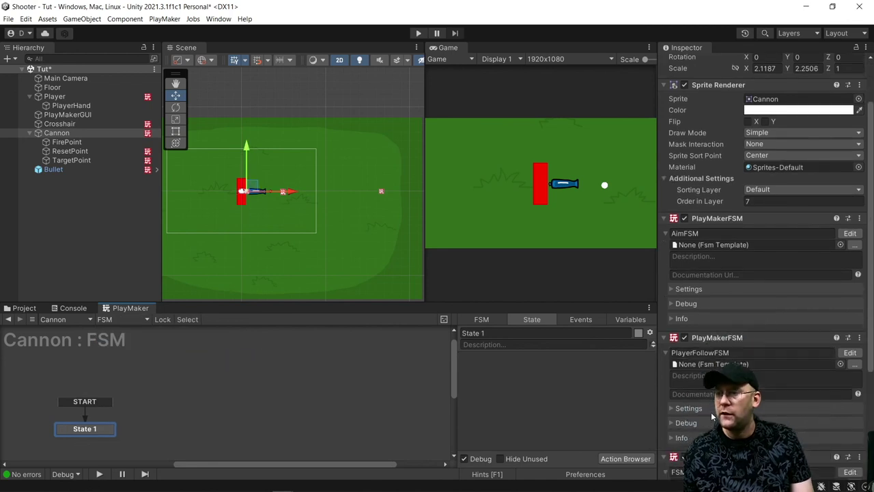
left_click(683, 471)
type("FireFSM")
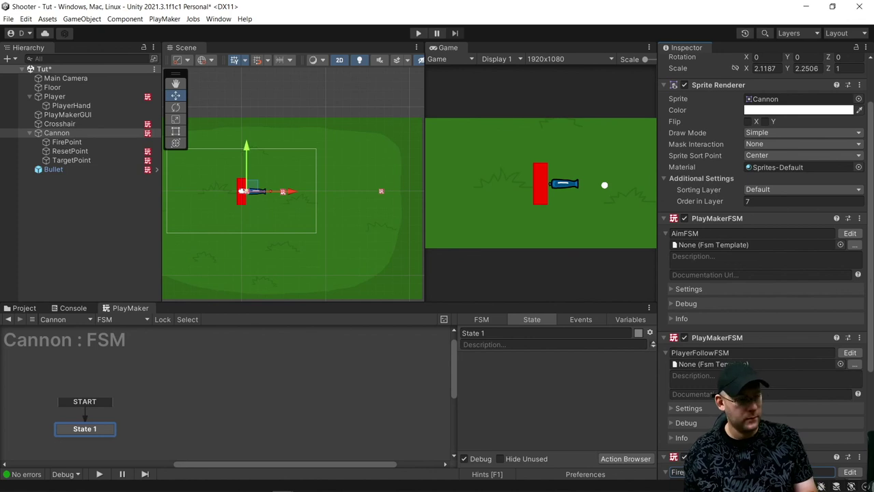
key("Return")
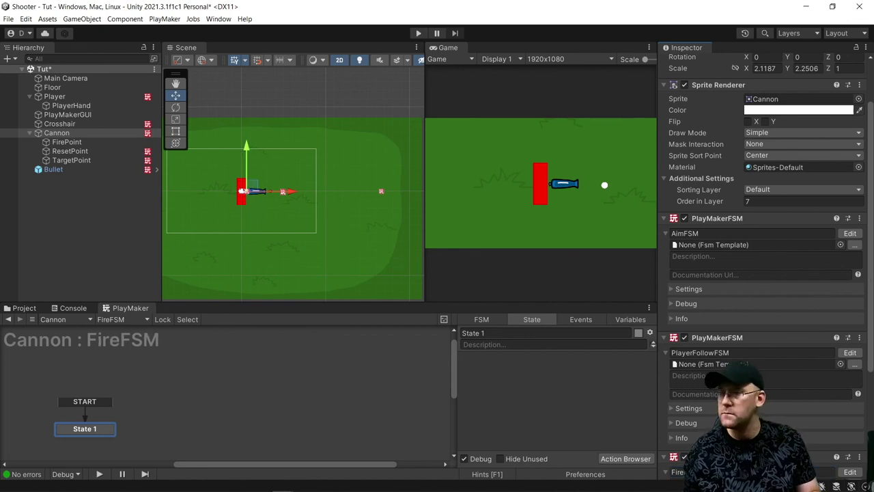
scroll(765, 308, "up", 2)
scroll(766, 307, "down", 3)
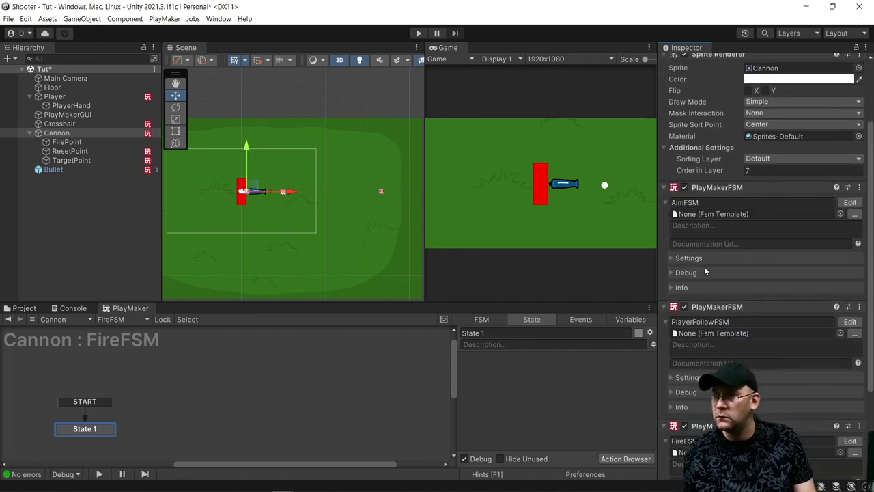
scroll(765, 307, "down", 1)
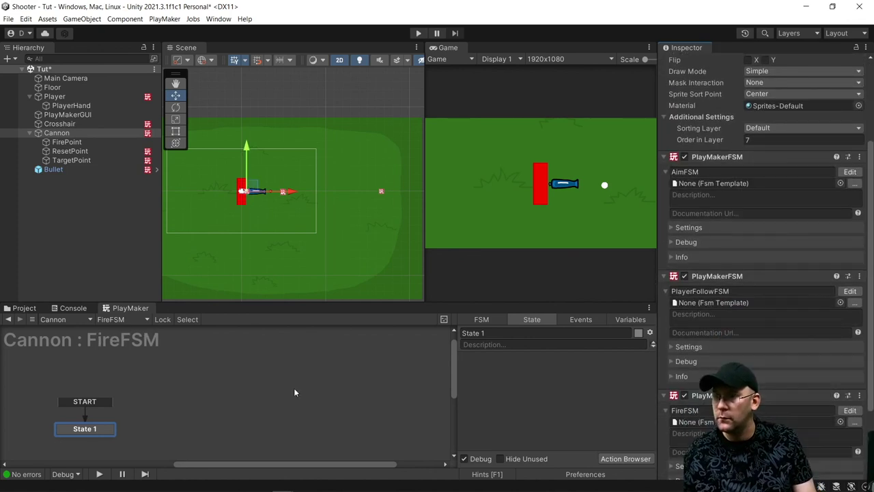
Step: Add a second state to Cannon's FireFSM and link State 1 and State 2 to each other with FINISHED transitions
right_click(126, 388)
left_click(172, 271)
left_click(88, 403)
right_click(89, 403)
mouse_move(169, 309)
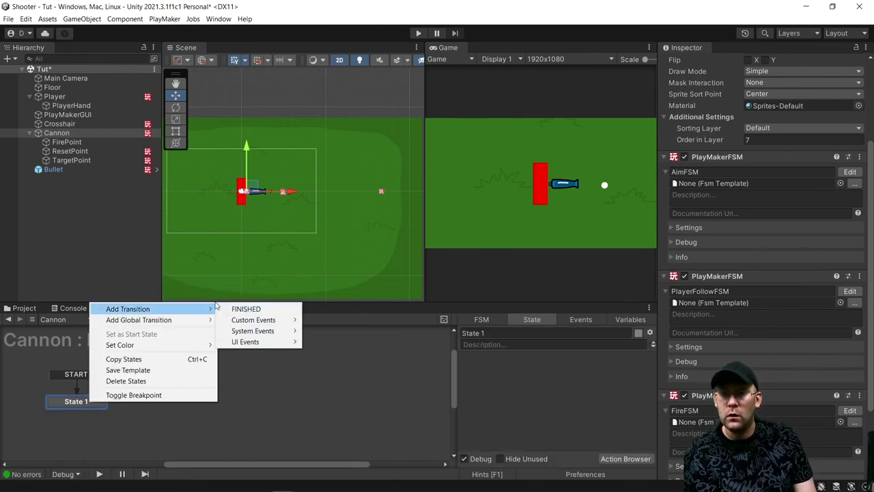
left_click(245, 309)
left_click(151, 394)
right_click(155, 393)
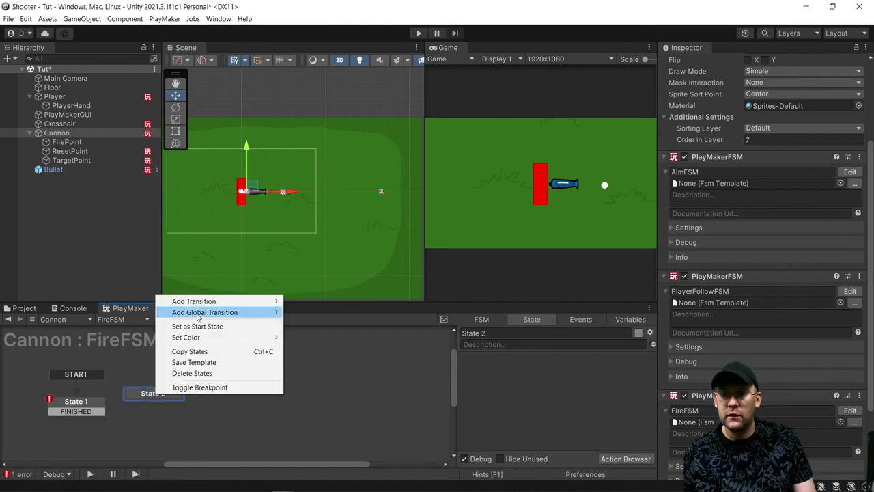
left_click(298, 303)
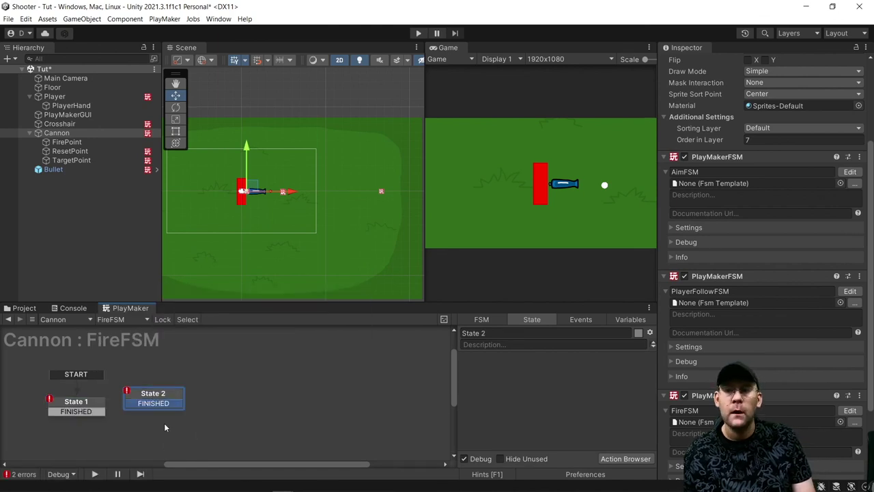
left_click_drag(162, 404, 192, 404)
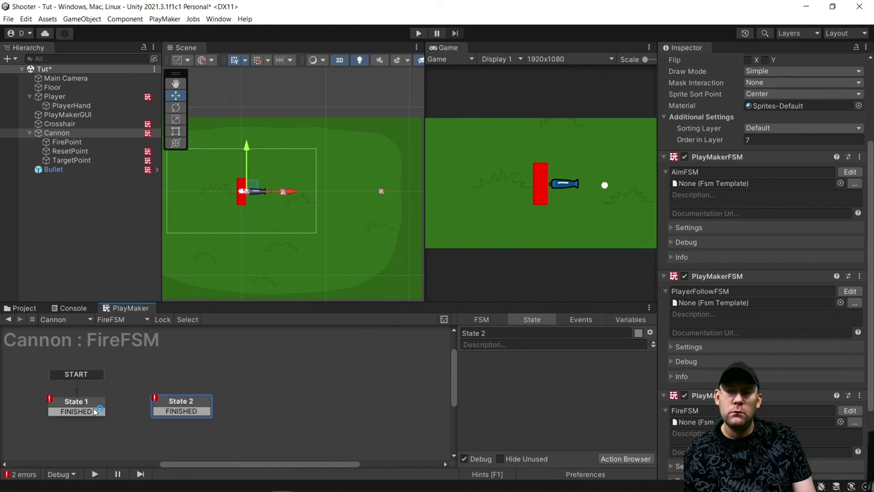
mouse_move(96, 411)
left_mouse_down()
mouse_move(183, 408)
mouse_move(82, 405)
left_mouse_up()
Step: Rename State 1 of Cannon's FireFSM as ClickFire
left_click(498, 333)
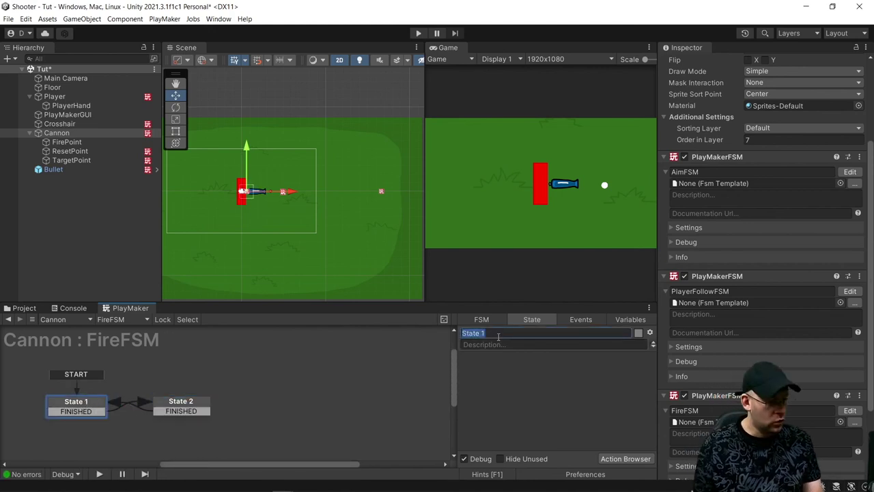
type("Click")
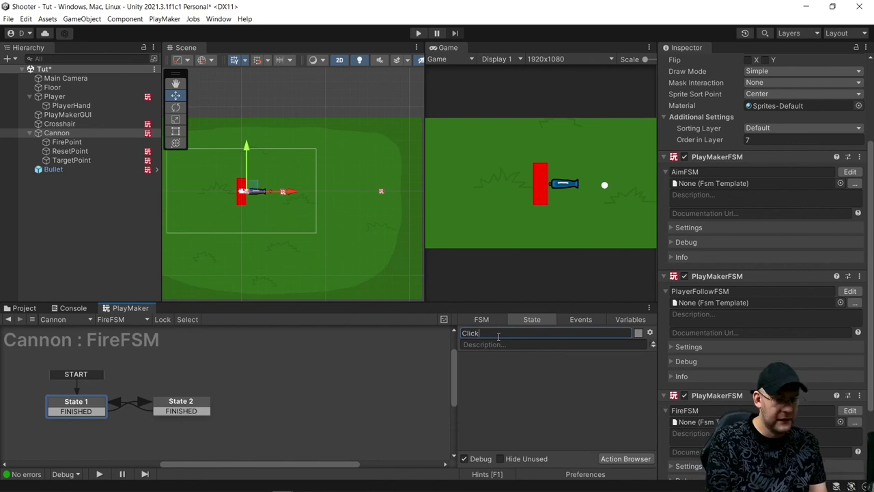
type("Fire")
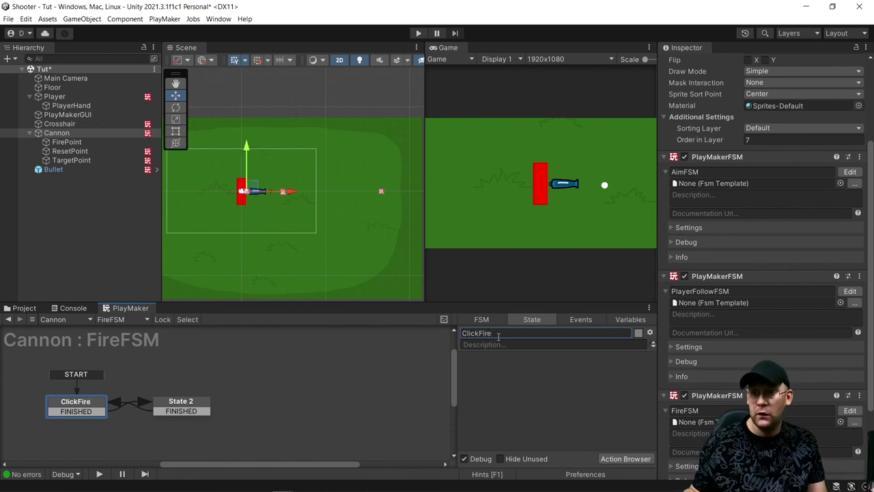
Step: Rename State 2 of Cannon's FireFSM as CreateBullet
left_click(184, 407)
left_click(506, 333)
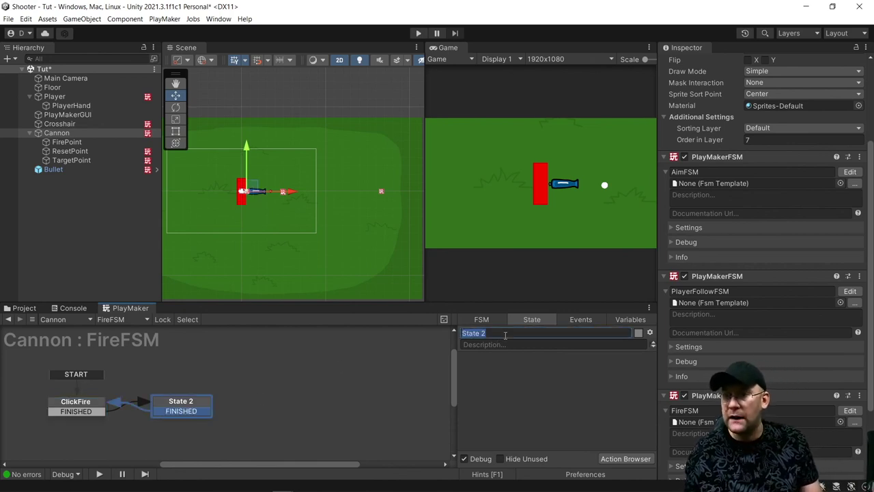
type("Create")
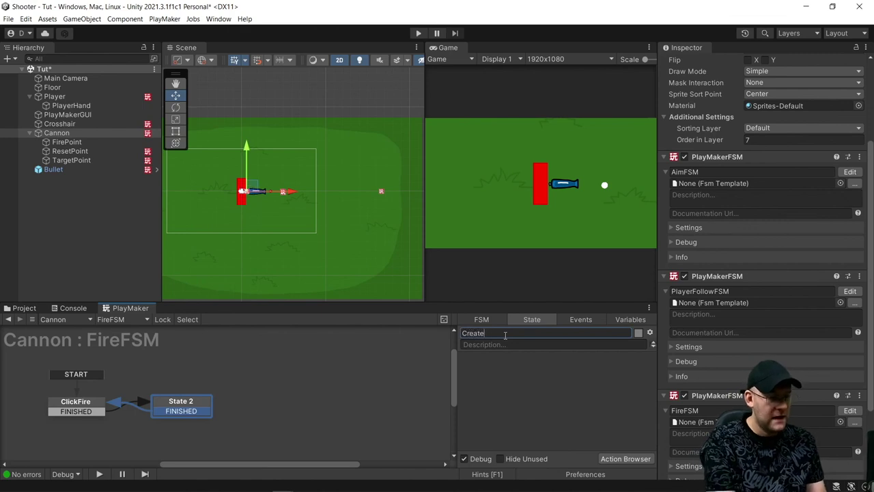
type("Bullet")
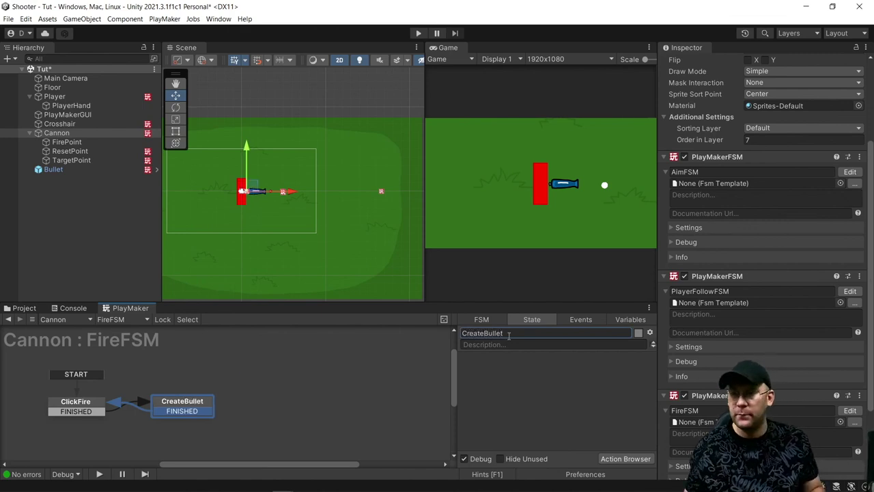
Step: Add a Get Key Down action to the ClickFire state of Cannon's FireFSM
left_click(95, 411)
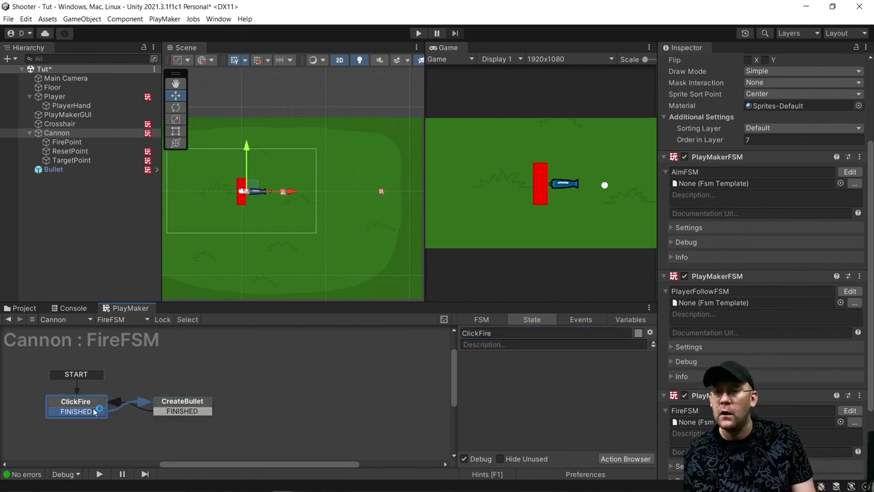
left_click(638, 459)
type("Get")
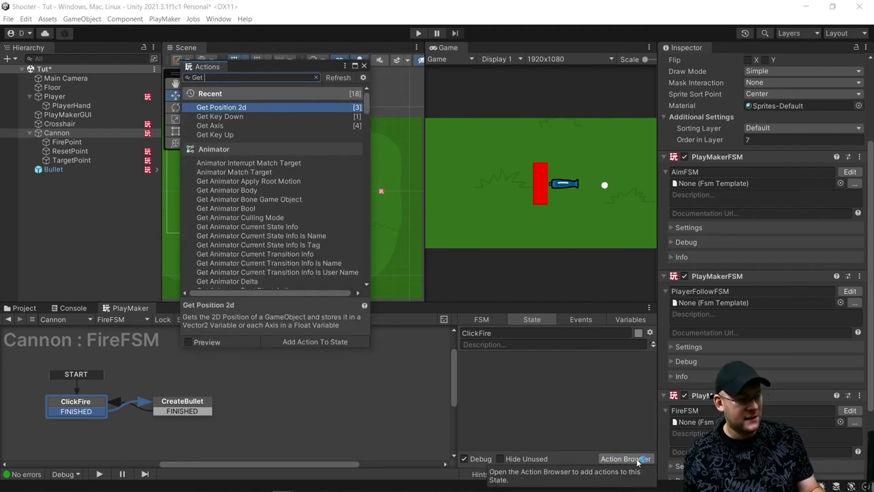
type(" key")
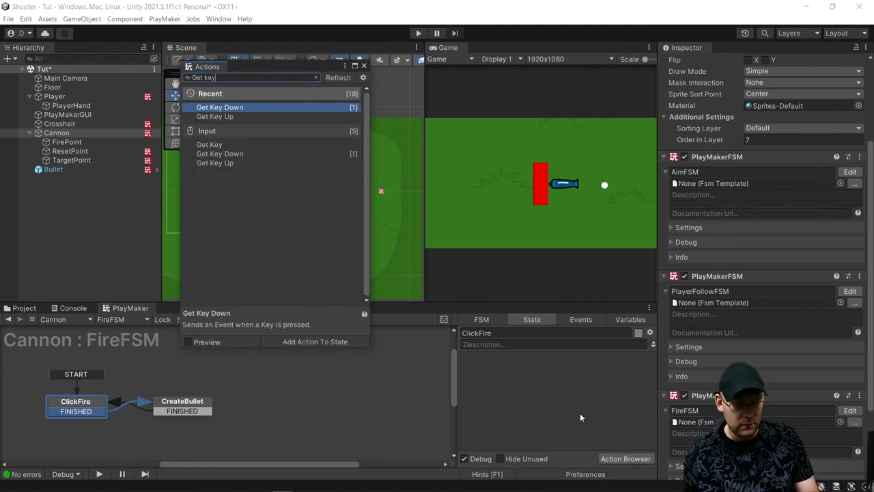
key("Return")
Step: Set ClickFire's Get Key Down action to detect Mouse 0 and send the FINISHED event
left_click(585, 373)
key("m")
key("Down")
key("Down")
key("Down")
key("Down")
key("Down")
key("Down")
key("Down")
key("Down")
key("Down")
key("Down")
key("Down")
key("Down")
key("Down")
key("Down")
key("Down")
key("Down")
key("Down")
key("Down")
key("Down")
key("Down")
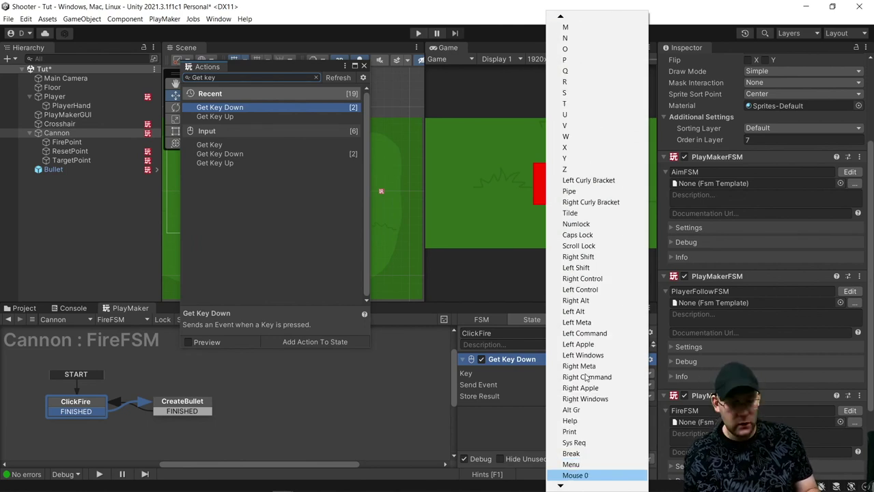
key("Return")
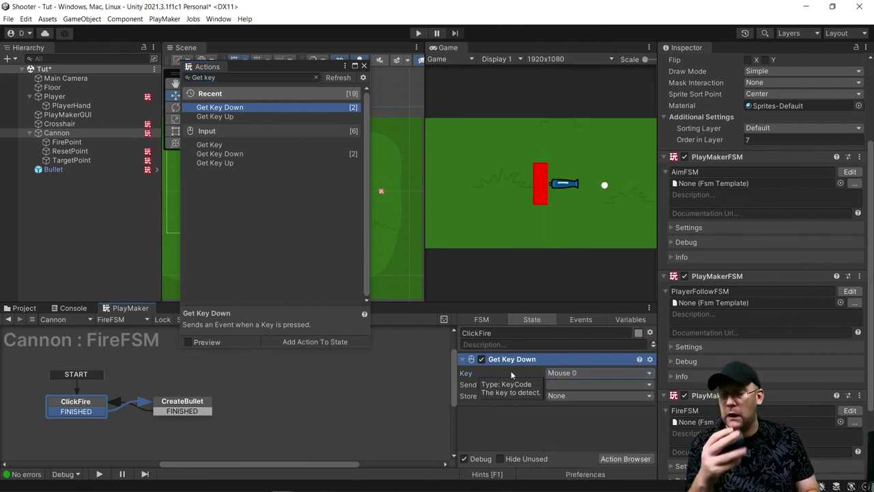
left_click(581, 385)
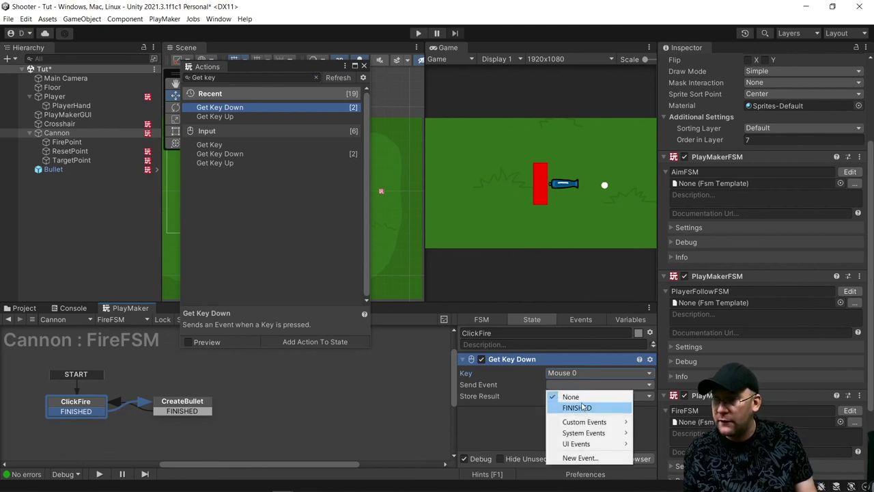
left_click(578, 407)
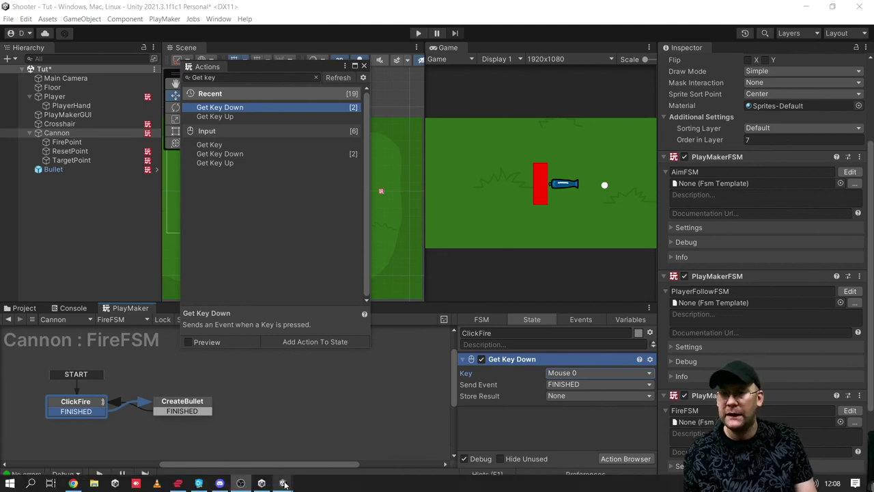
Step: Add a Create Object action to the CreateBullet state of Cannon's FireFSM
mouse_move(283, 483)
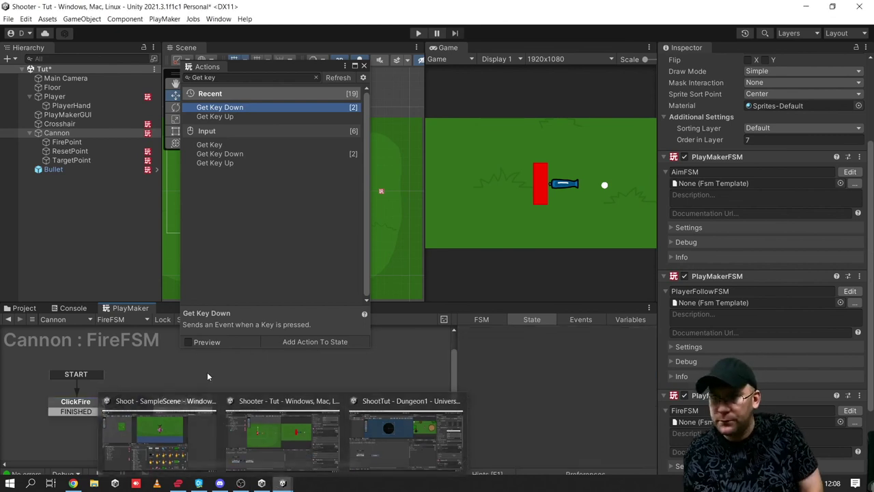
left_click(182, 403)
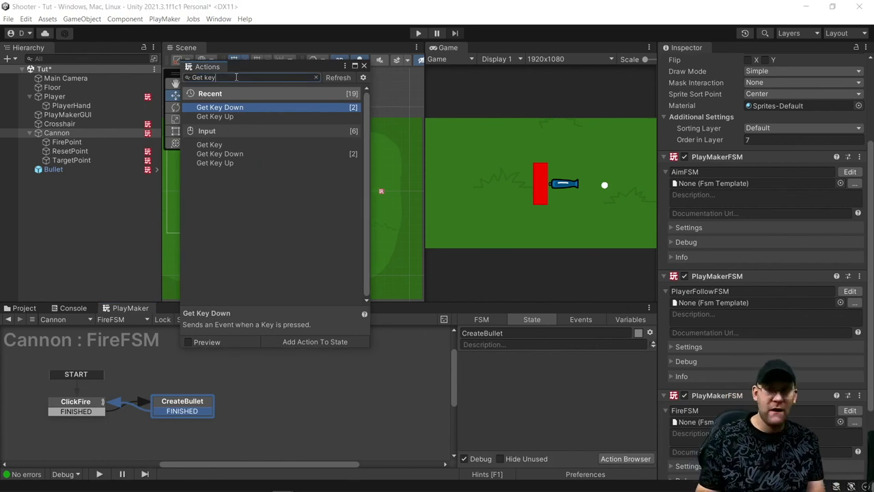
key("BackSpace")
key("BackSpace")
key("BackSpace")
key("BackSpace")
key("BackSpace")
key("BackSpace")
key("BackSpace")
type("Create object")
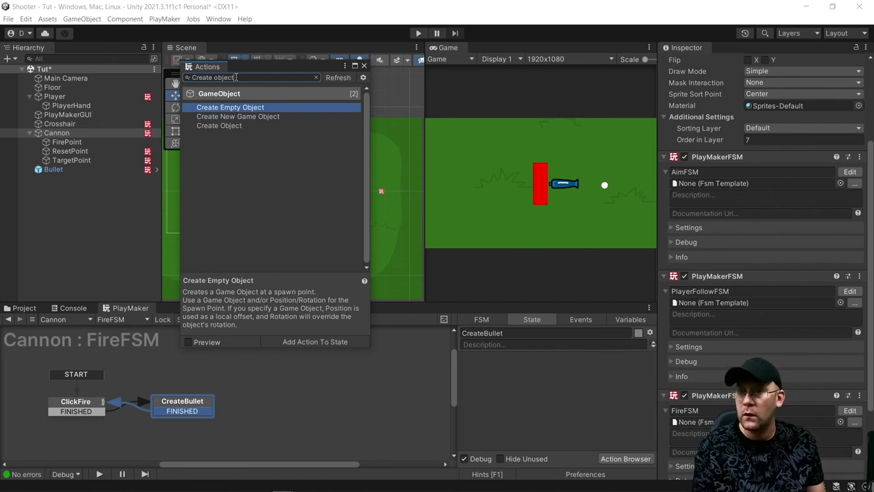
key("Down")
key("Down")
key("Return")
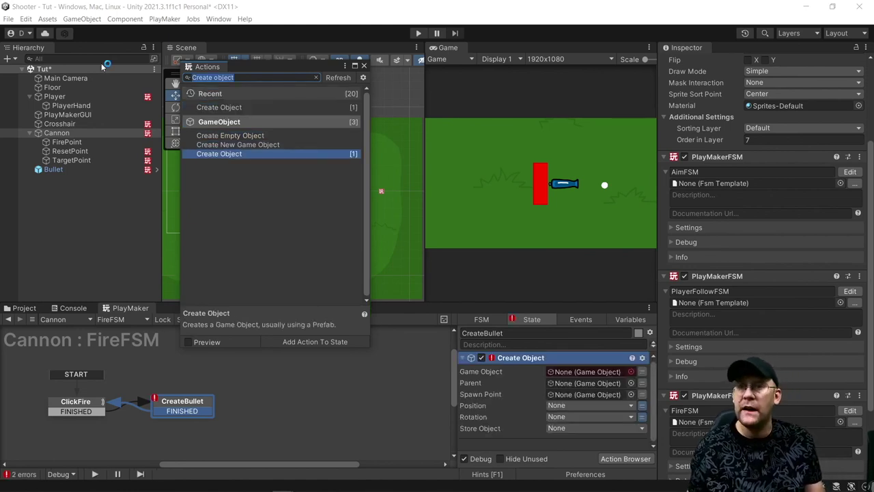
Step: Add a Wait action to the CreateBullet state and place Create Object above it
type("Wait")
key("Return")
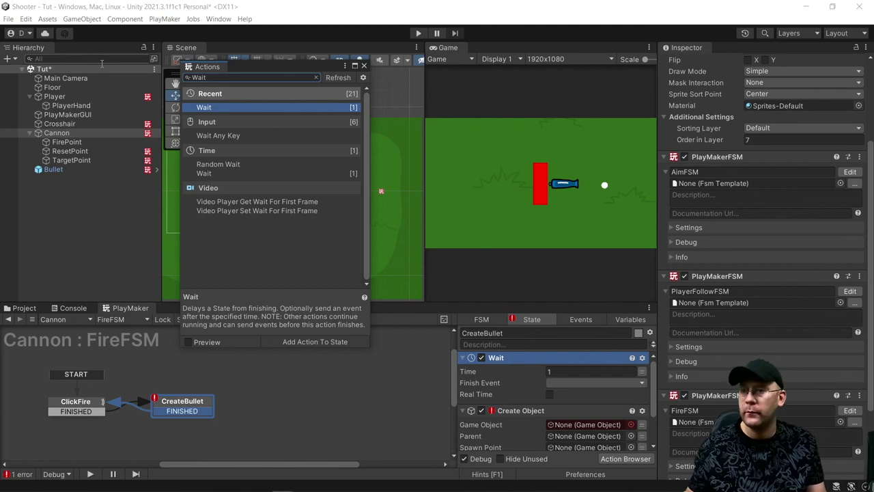
left_click(516, 270)
left_click_drag(530, 408, 564, 369)
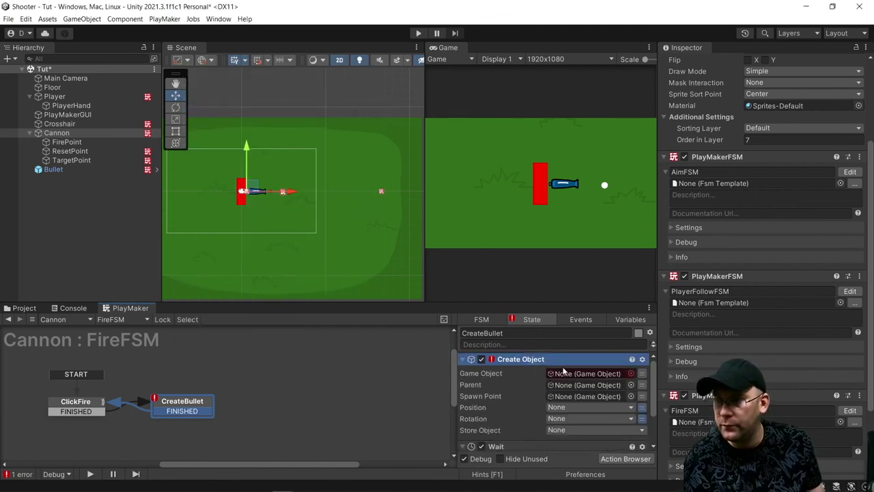
Step: Assign the Bullet prefab from the project assets as the Game Object of the Create Object action
left_click(633, 375)
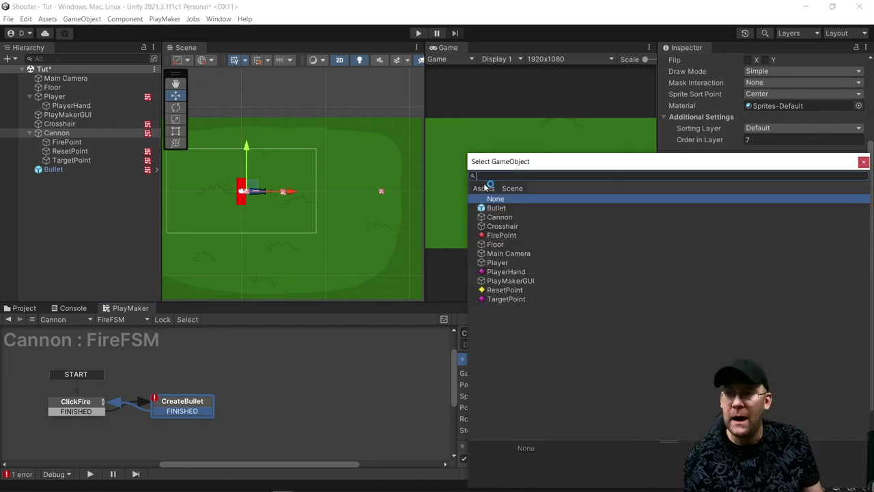
left_click(863, 162)
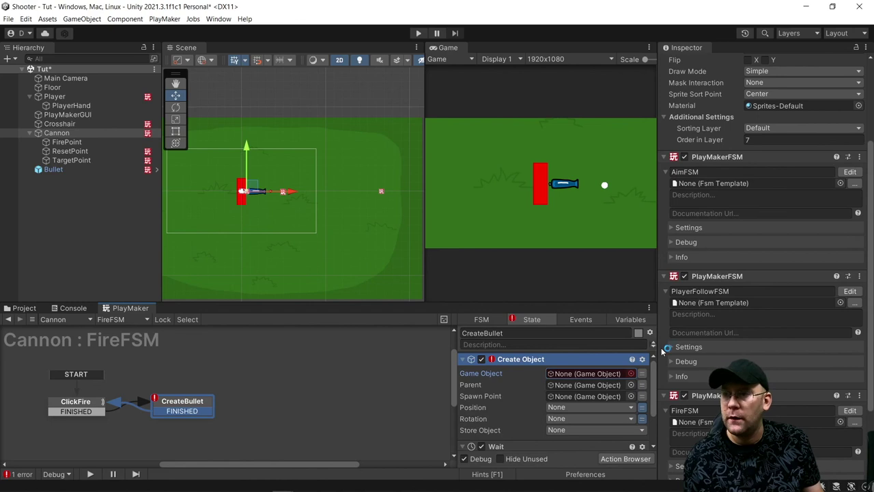
left_click(633, 375)
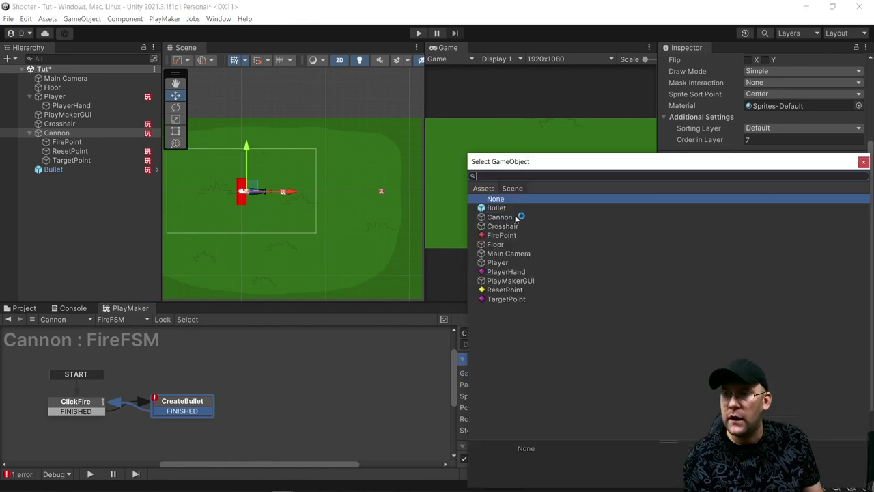
left_click(484, 189)
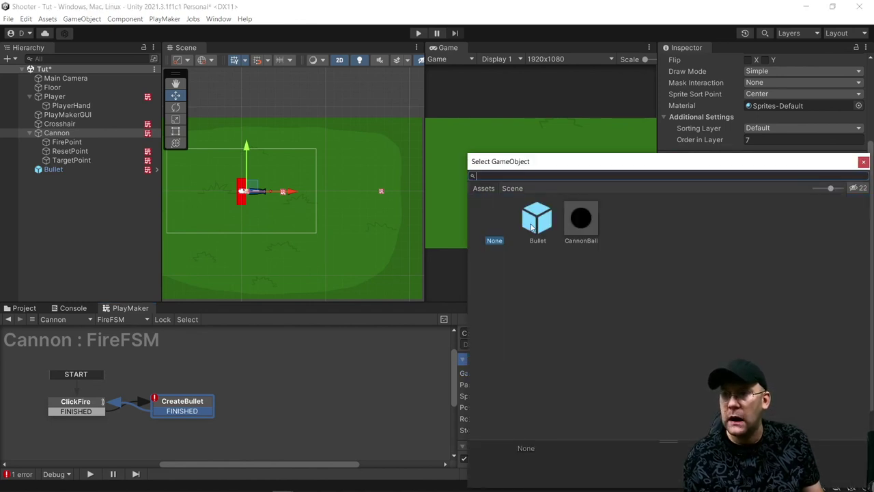
double_click(532, 228)
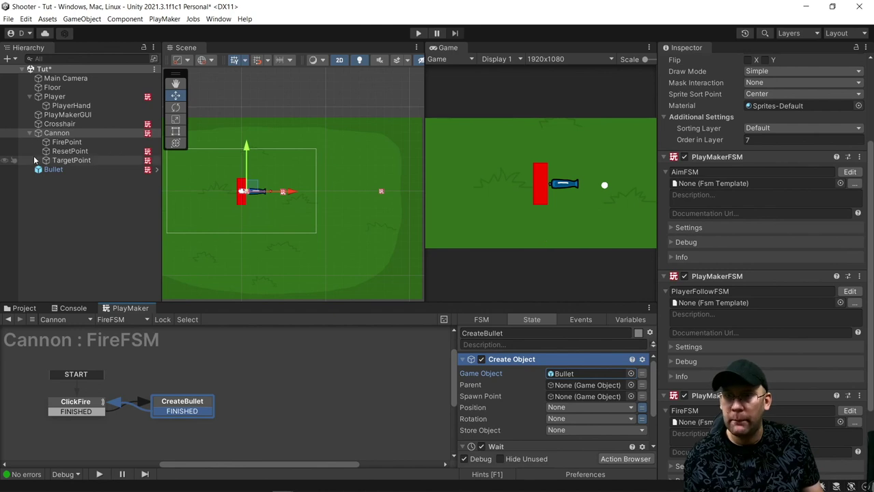
Step: Delete the Bullet instance from the scene and set FirePoint as the Spawn Point of Cannon's Create Object action
left_click(58, 173)
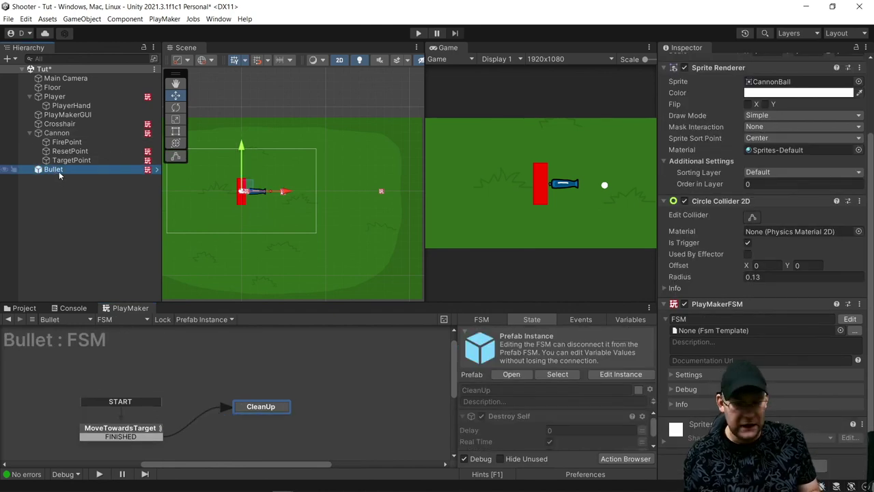
key("Delete")
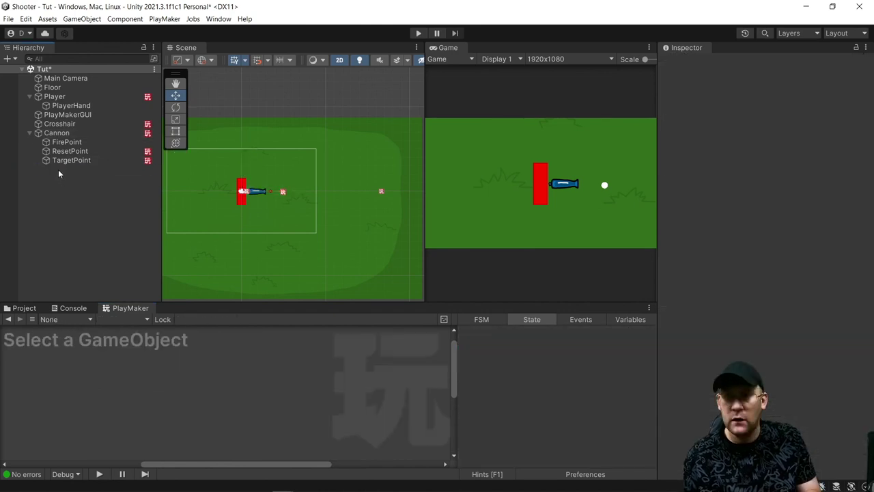
left_click(57, 132)
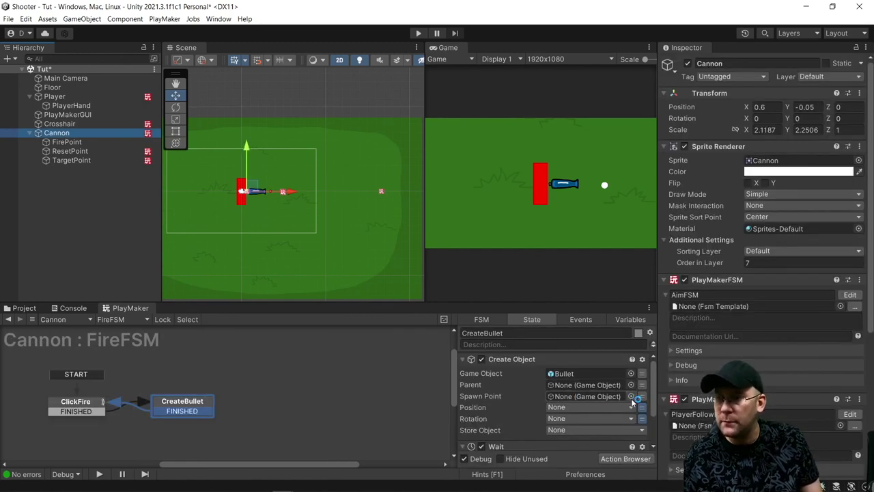
left_click_drag(67, 142, 581, 396)
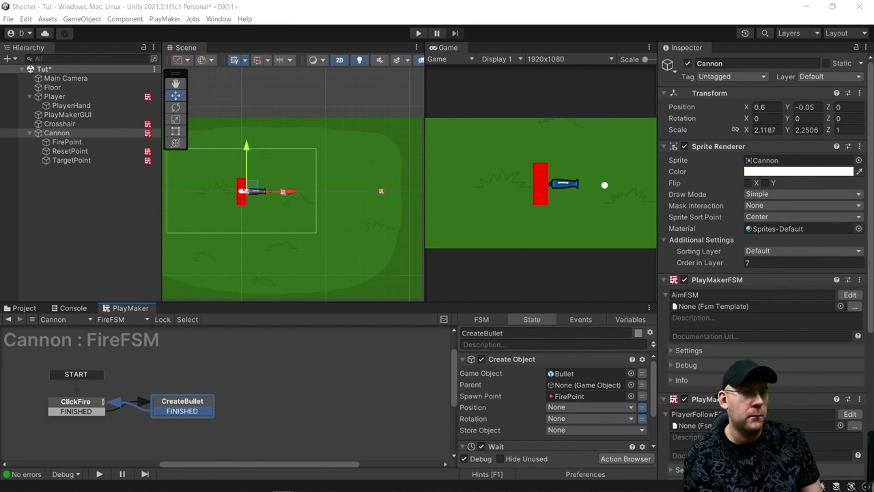
Step: Enable Real Time on CreateBullet's Wait action and set its Time to 0.5
scroll(539, 414, "down", 3)
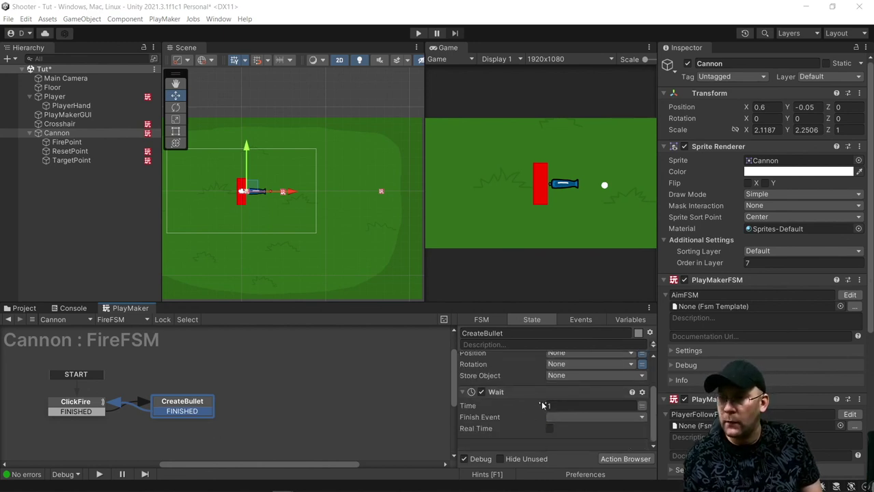
left_click(550, 428)
left_click(568, 406)
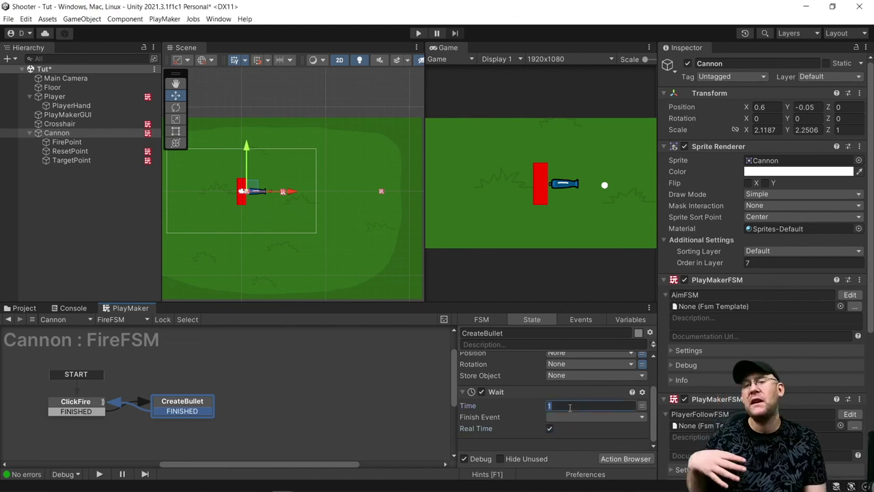
type("1")
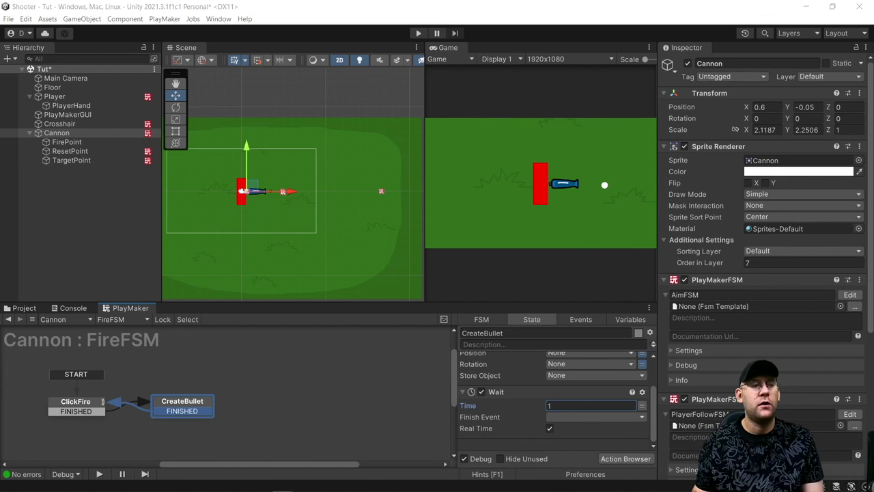
left_click(582, 405)
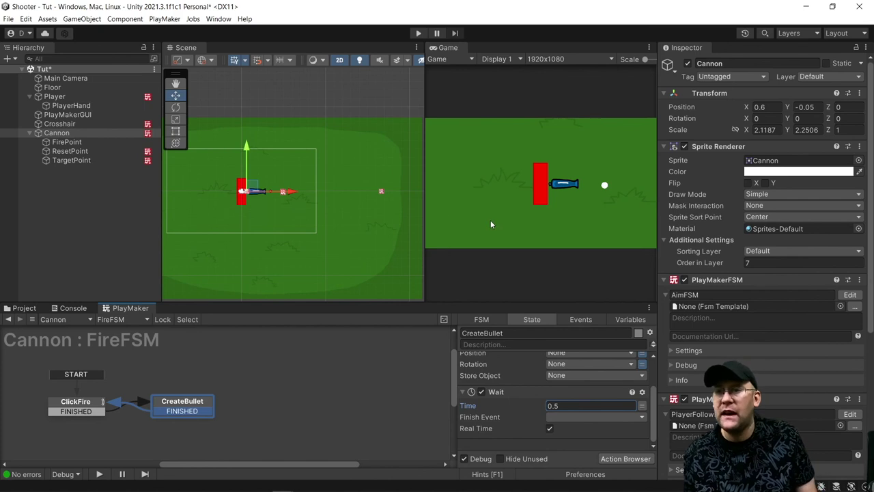
Step: Collapse Cannon's children in the hierarchy and playtest the scene, firing bullets from the cannon in several directions
left_click(31, 133)
left_click(419, 33)
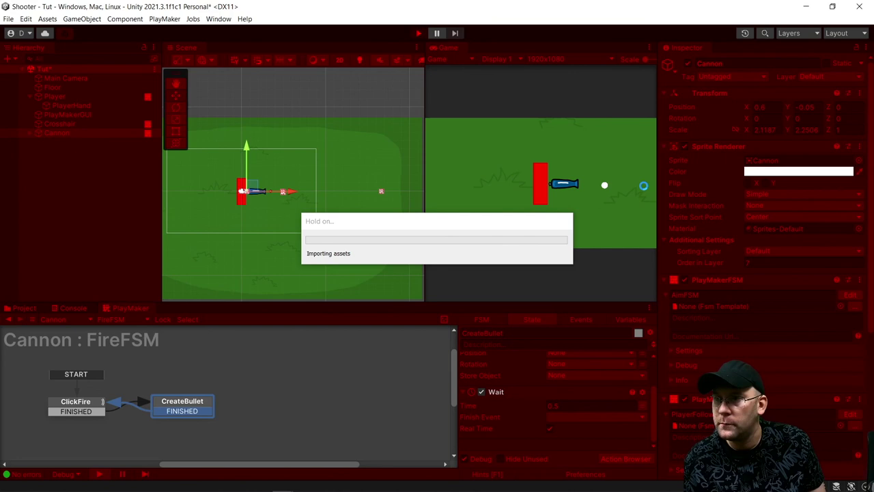
left_click(608, 192)
left_click(618, 123)
left_click(578, 86)
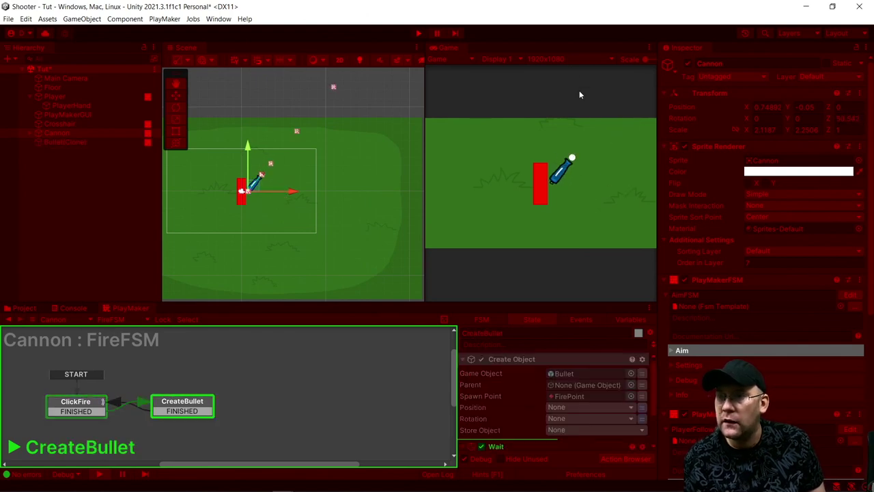
left_click(617, 177)
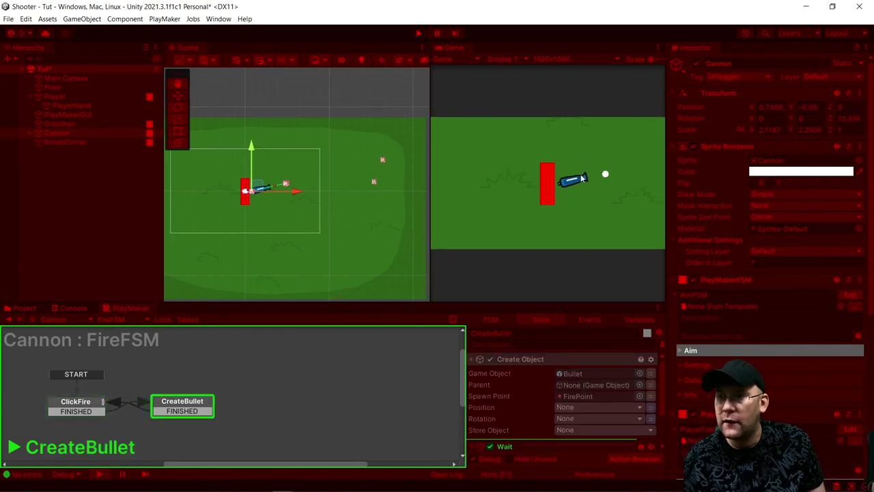
left_click(635, 170)
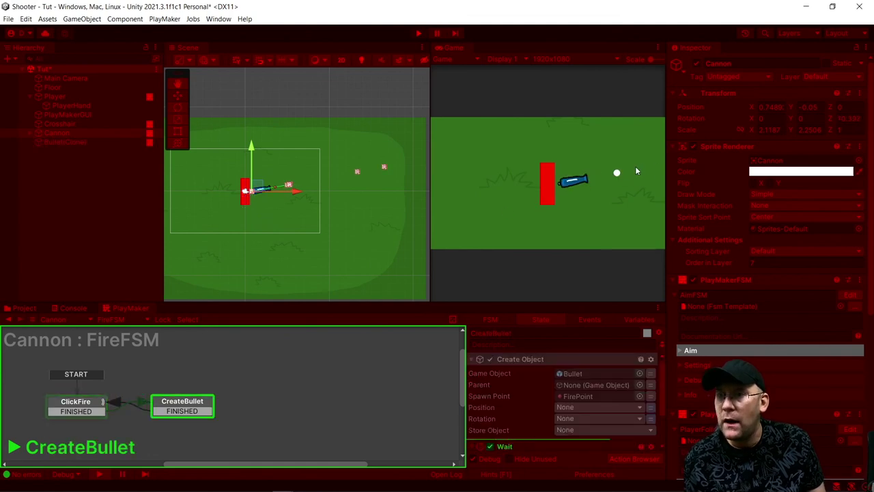
left_click(381, 158)
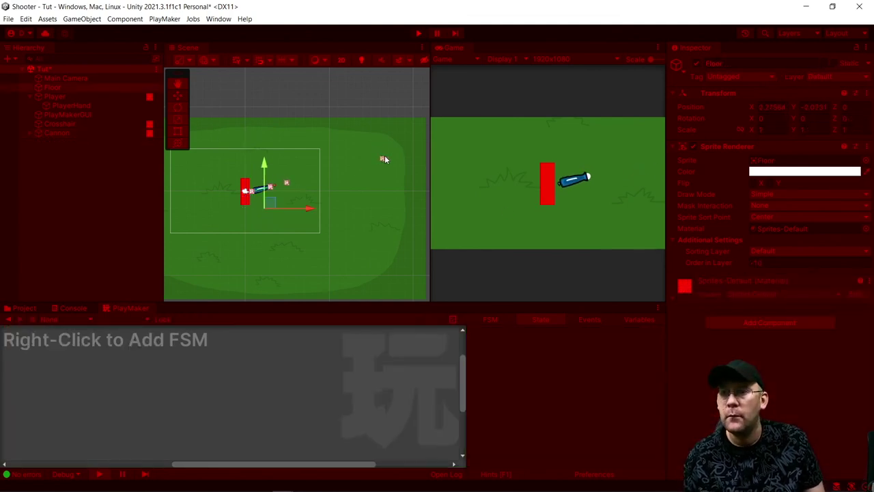
left_click(614, 162)
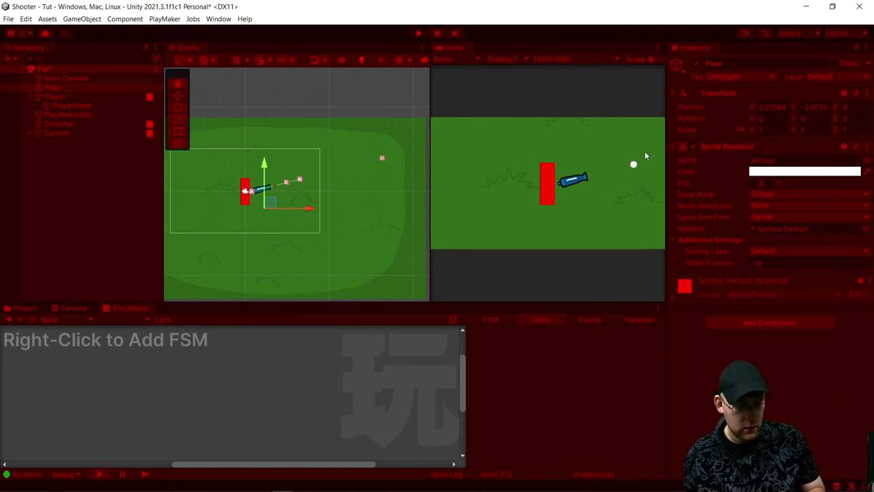
Step: Test the player's movement in the running game by moving it with its cannon left and back right across the floor
key("a")
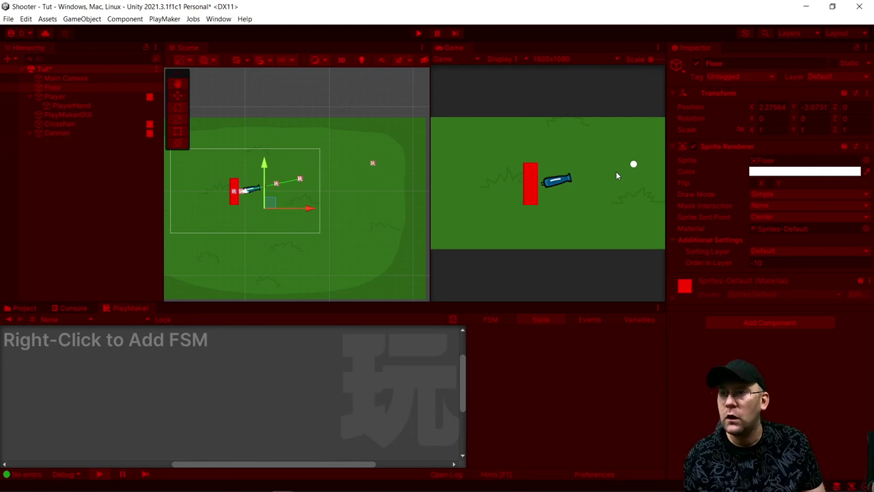
key("a")
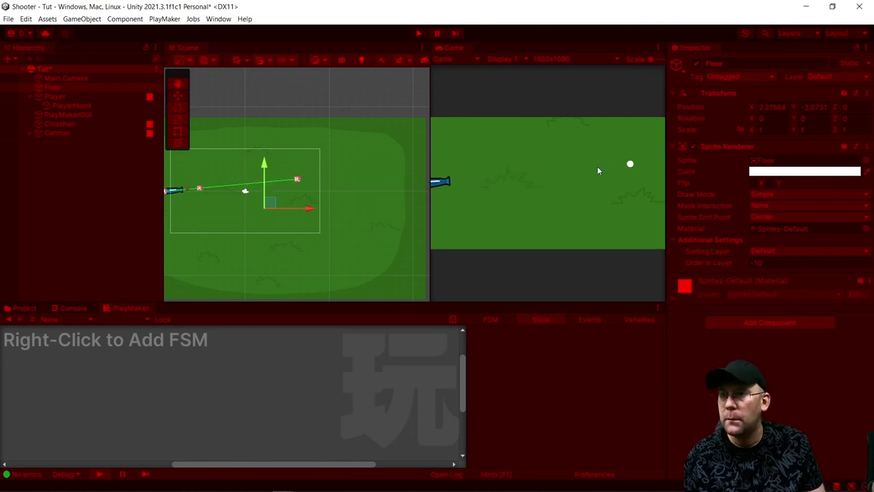
key("d")
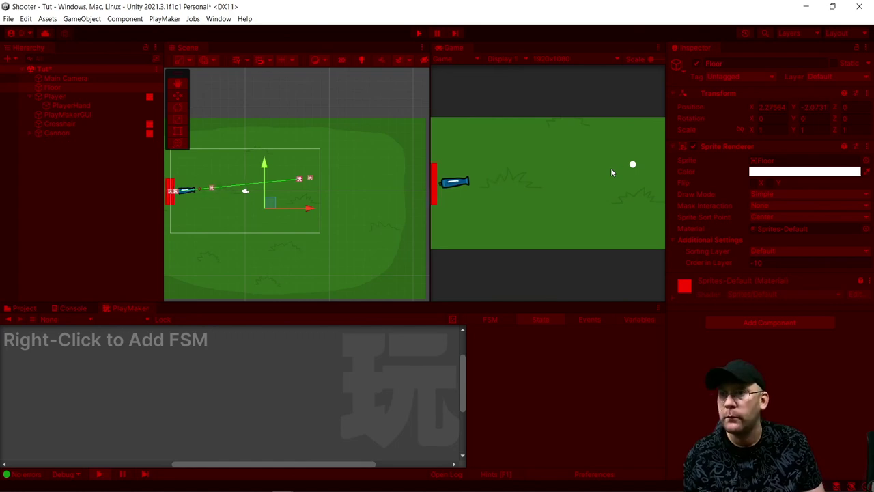
key("d")
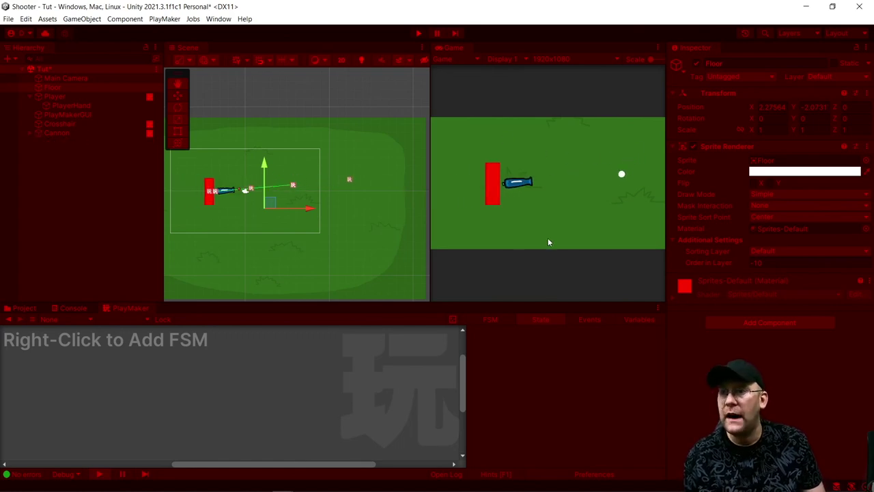
key("d")
Step: Test-fire bullets from the cannon with the crosshair aimed in different directions, and pause the running game
right_click(687, 119)
left_click(611, 153)
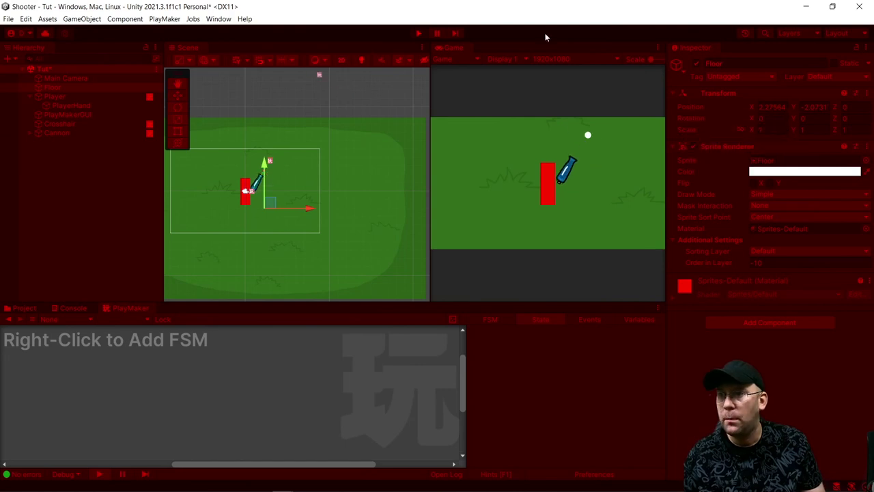
left_click(561, 147)
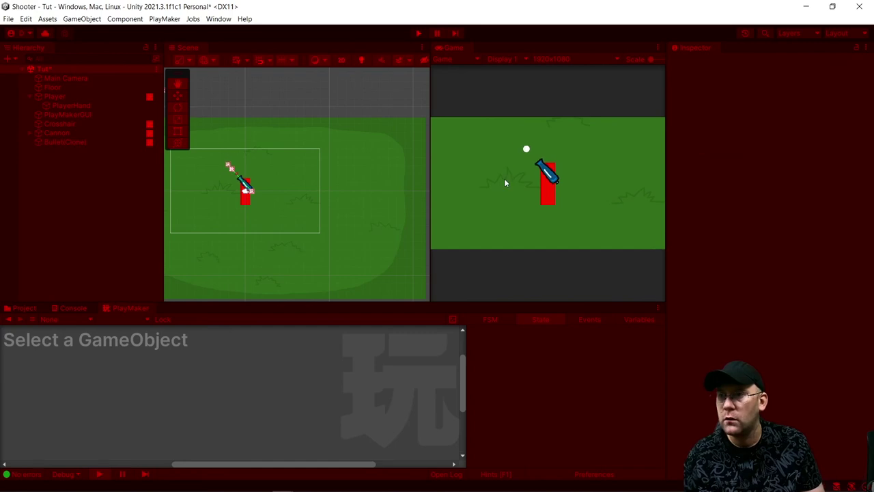
left_click(582, 213)
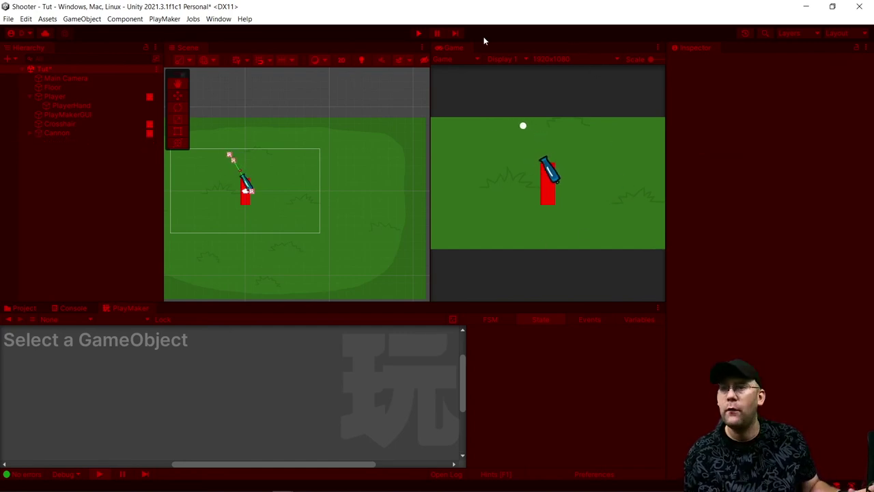
left_click(437, 34)
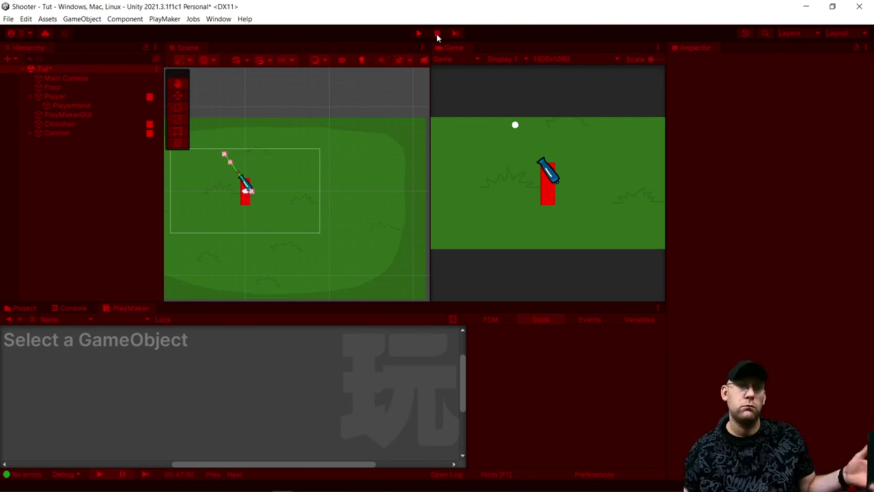